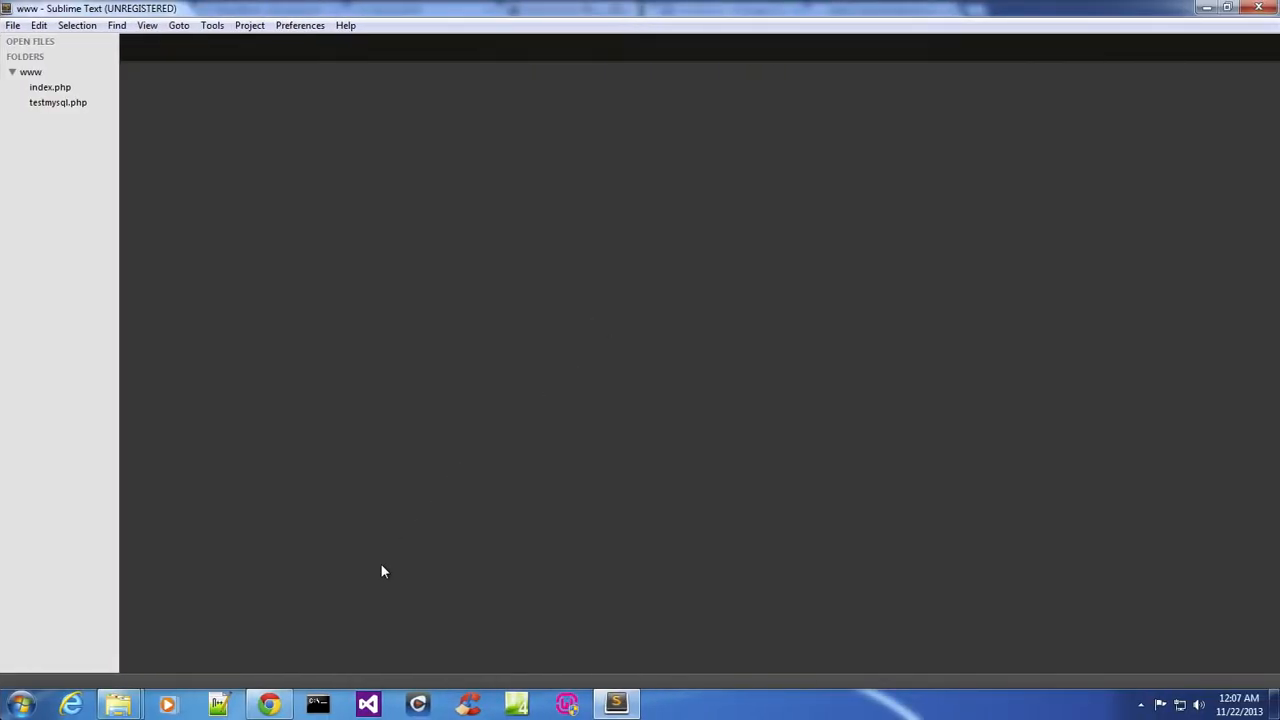
Open the browser and reload the WampServer localhost home page.
{"action": "left_click", "coordinate": [269, 705]}
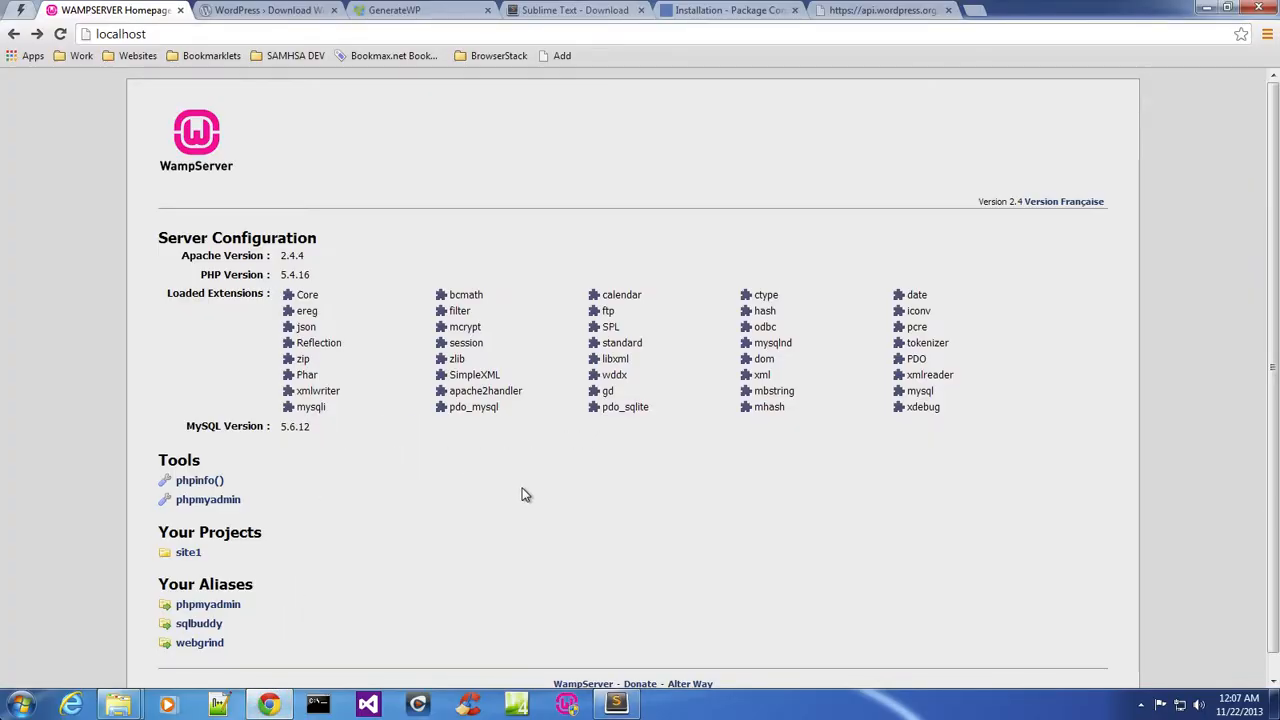
{"action": "scroll", "coordinate": [526, 494], "scroll_direction": "down", "scroll_amount": 1}
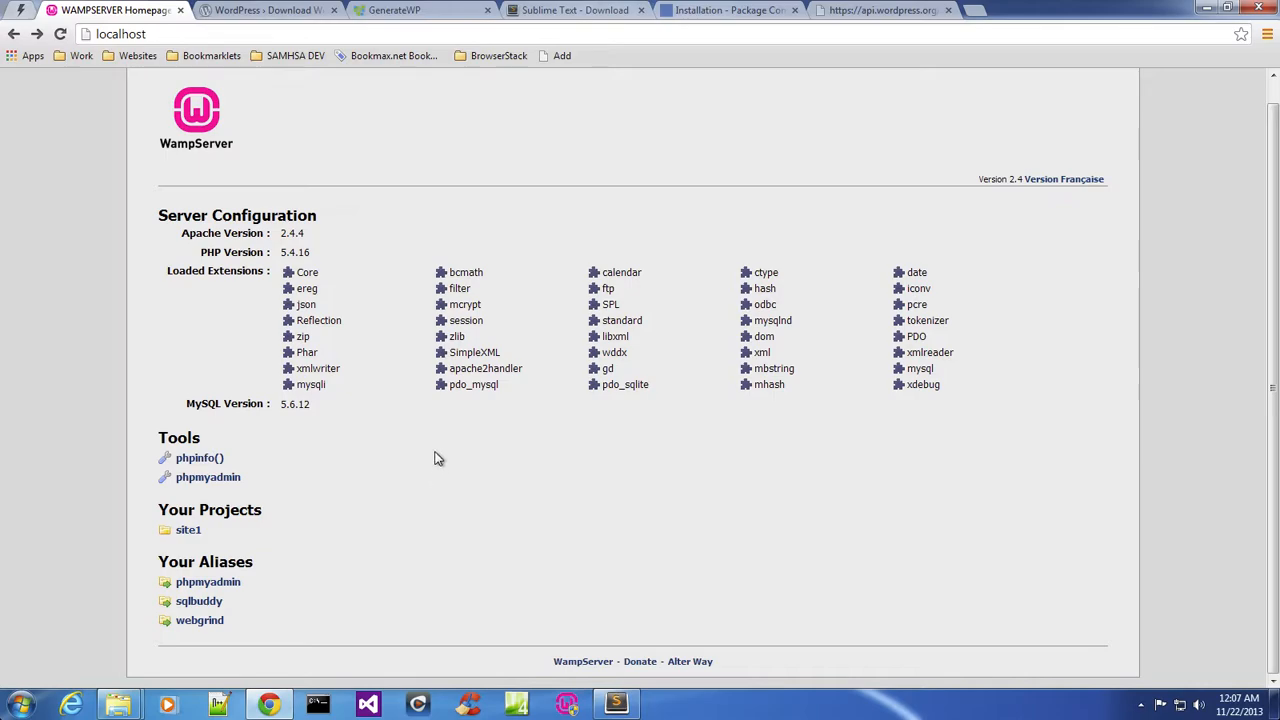
{"action": "left_click", "coordinate": [61, 34]}
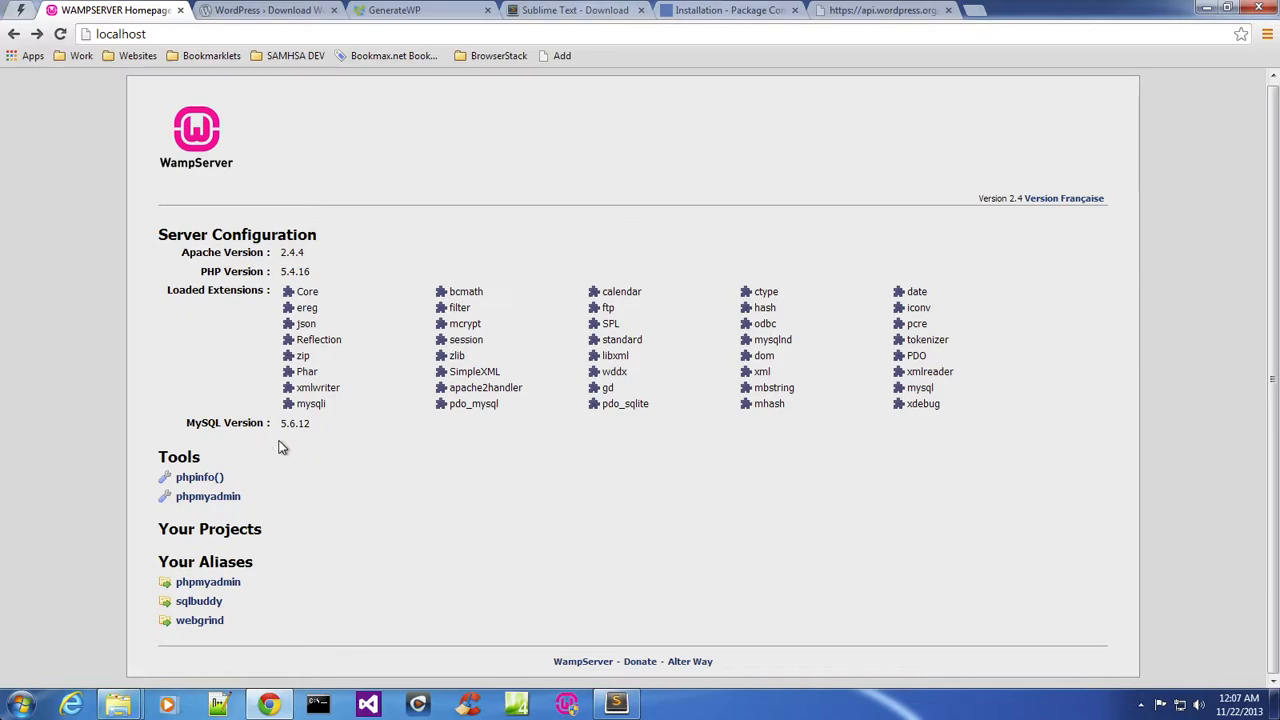
Open phpMyAdmin in a new tab and log in as root.
{"action": "right_click", "coordinate": [226, 580]}
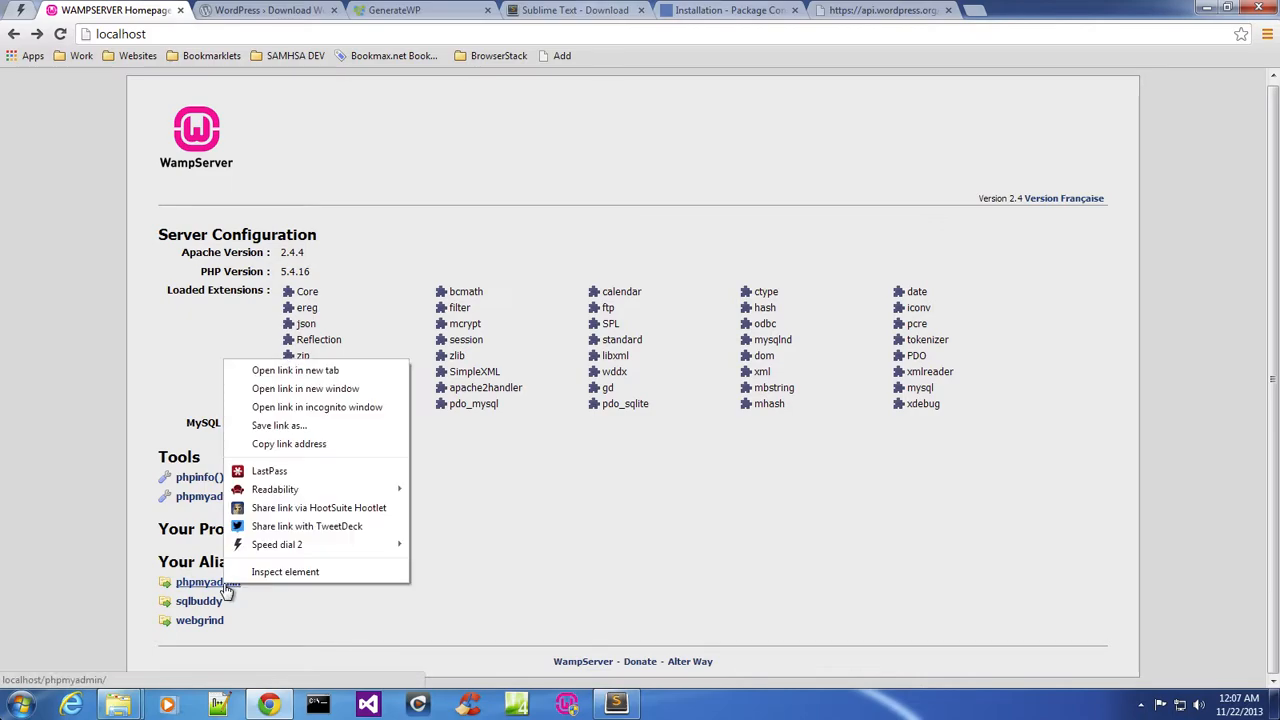
{"action": "left_click", "coordinate": [300, 371]}
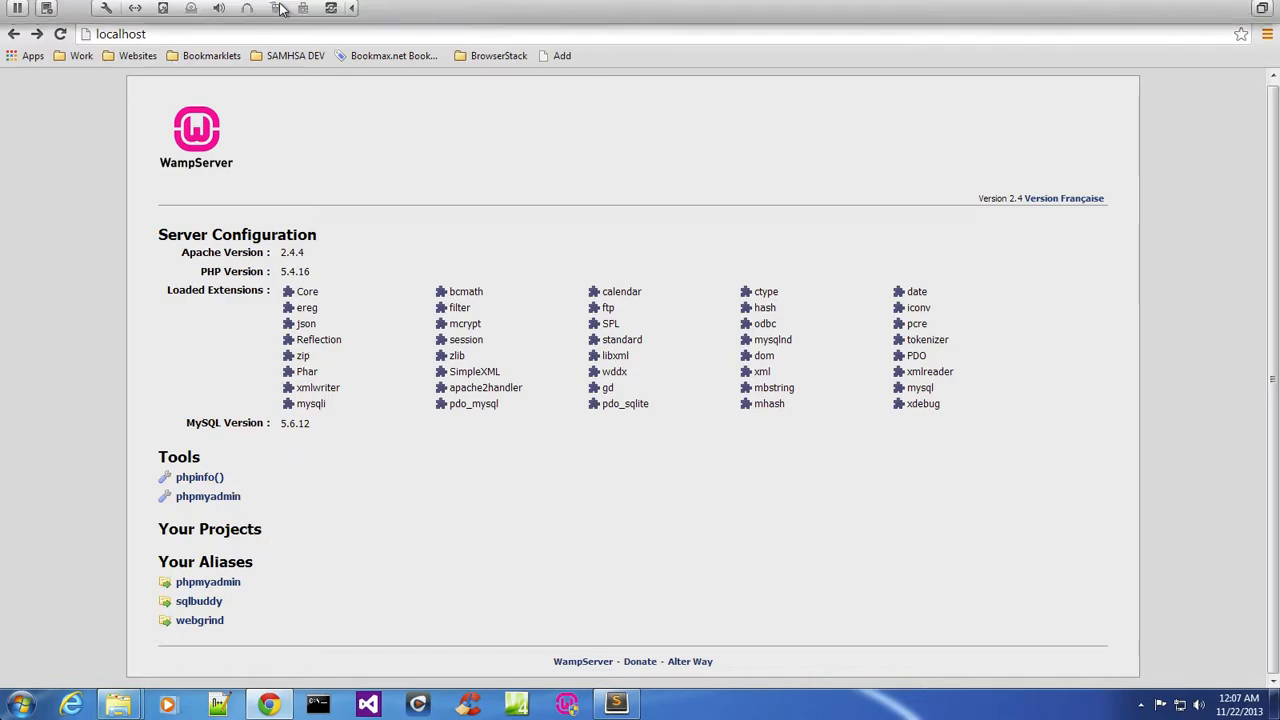
{"action": "left_click", "coordinate": [268, 16]}
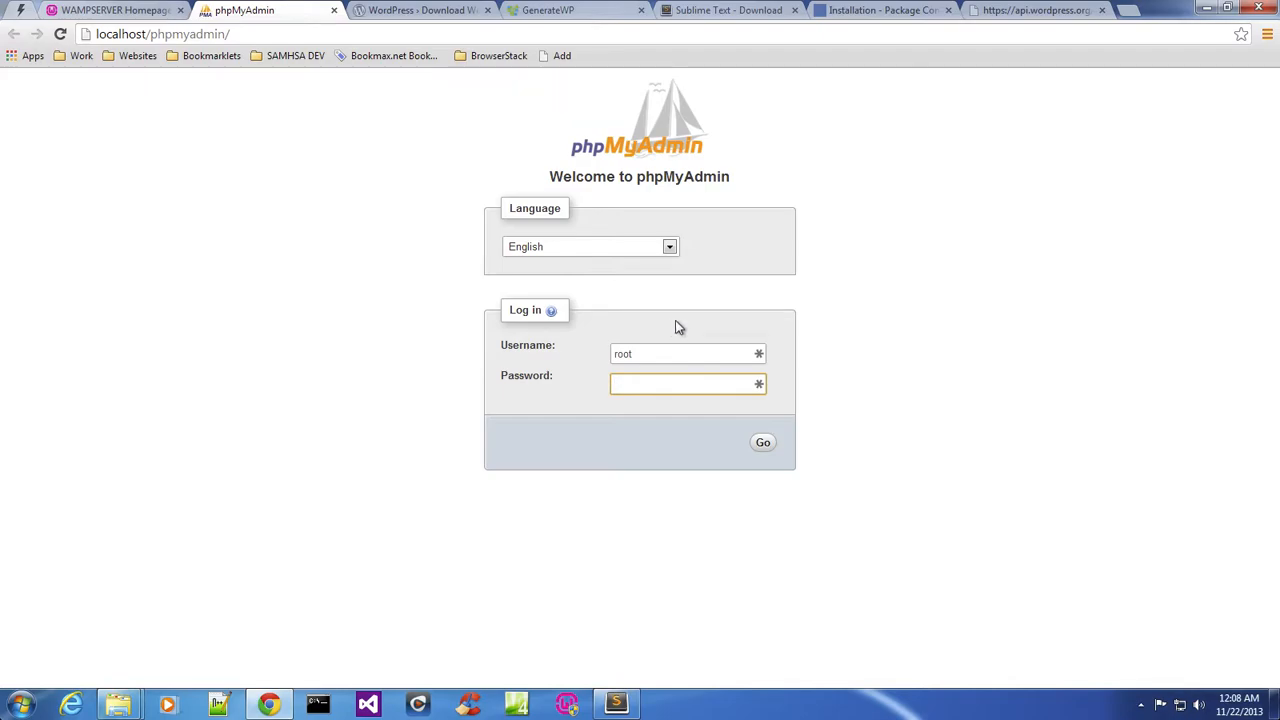
{"action": "left_click", "coordinate": [763, 445]}
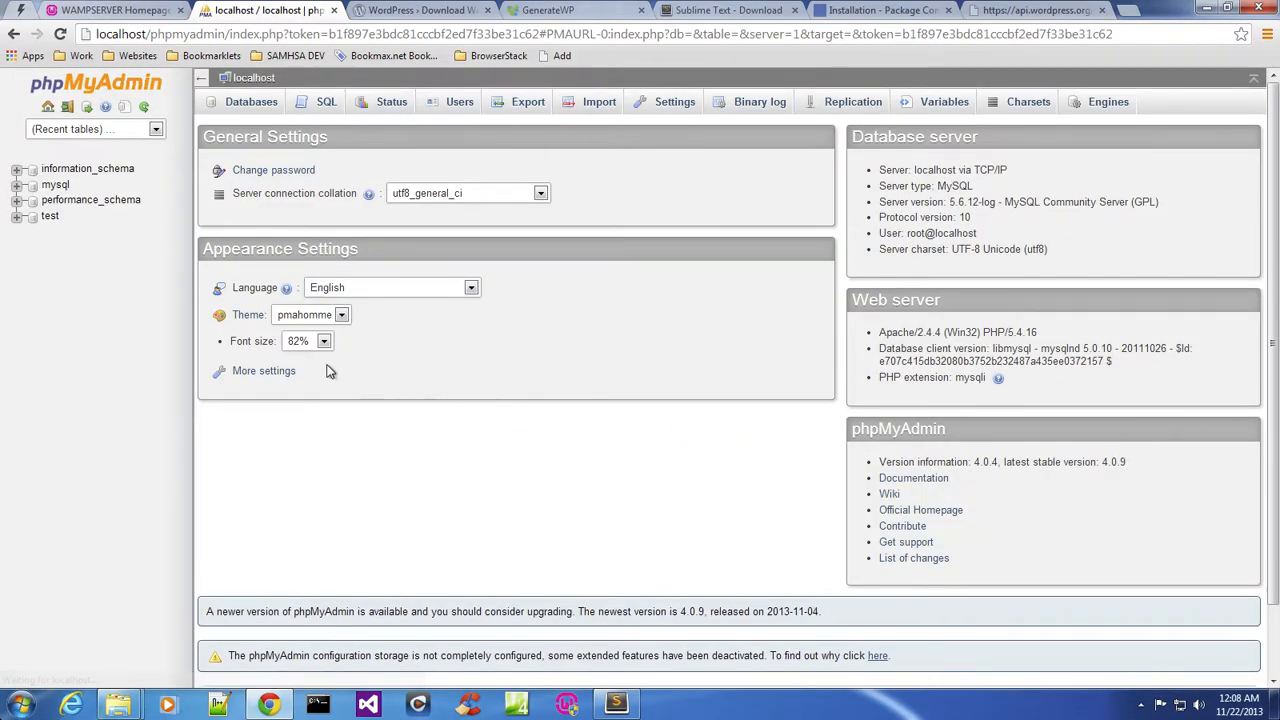
Create a new database named site1.
{"action": "left_click", "coordinate": [251, 104]}
{"action": "left_click", "coordinate": [279, 220]}
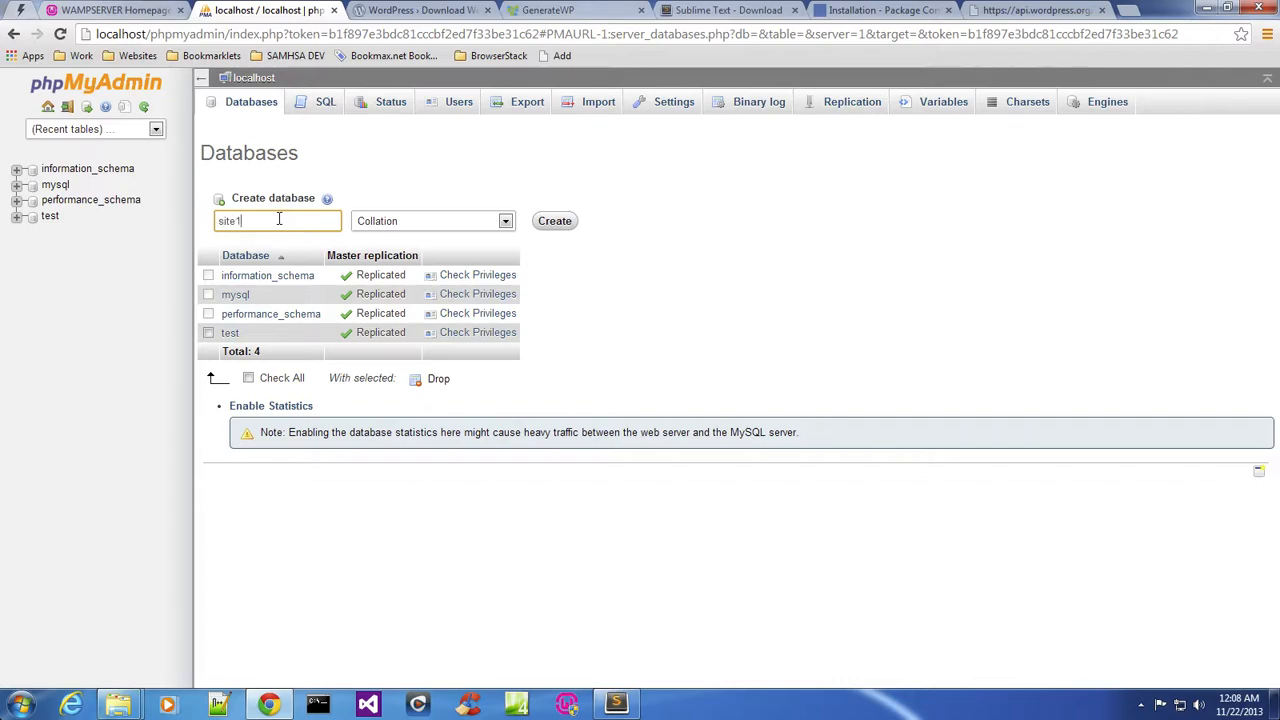
{"action": "left_click", "coordinate": [562, 221]}
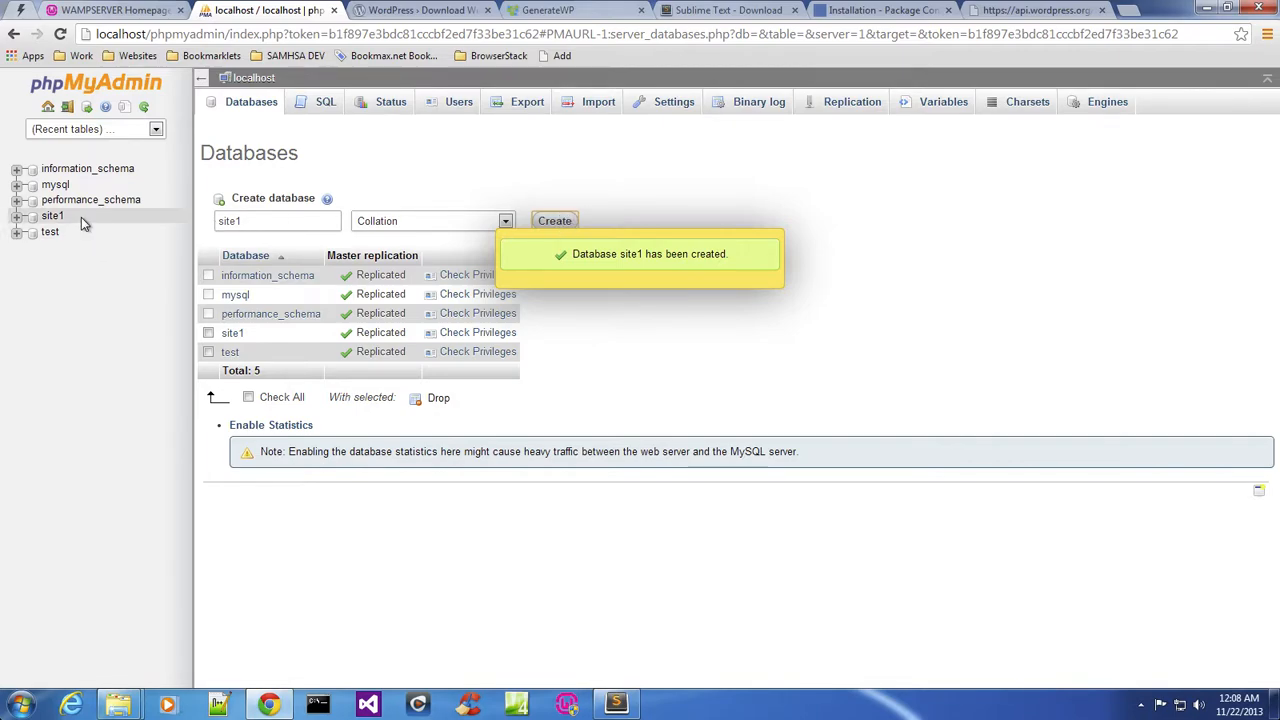
Switch to the WordPress.org tab and return to the WordPress 3.7.1 download page.
{"action": "left_click", "coordinate": [405, 12]}
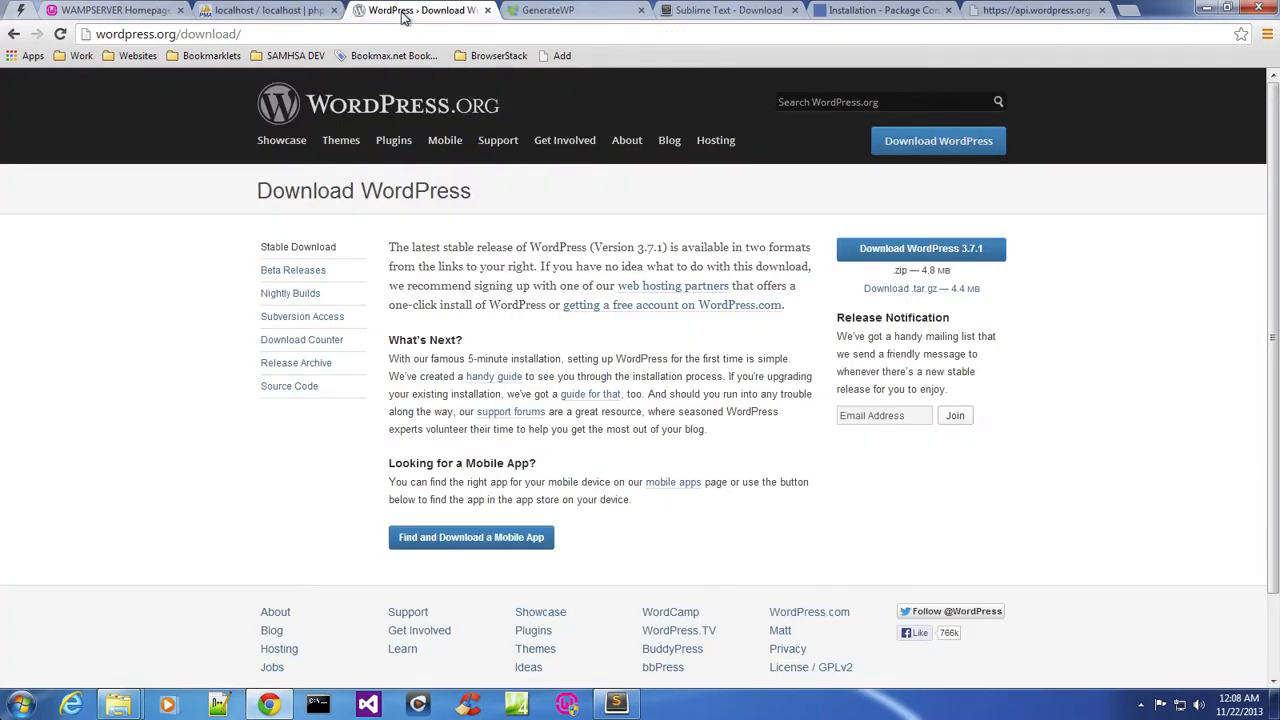
{"action": "left_click", "coordinate": [375, 118]}
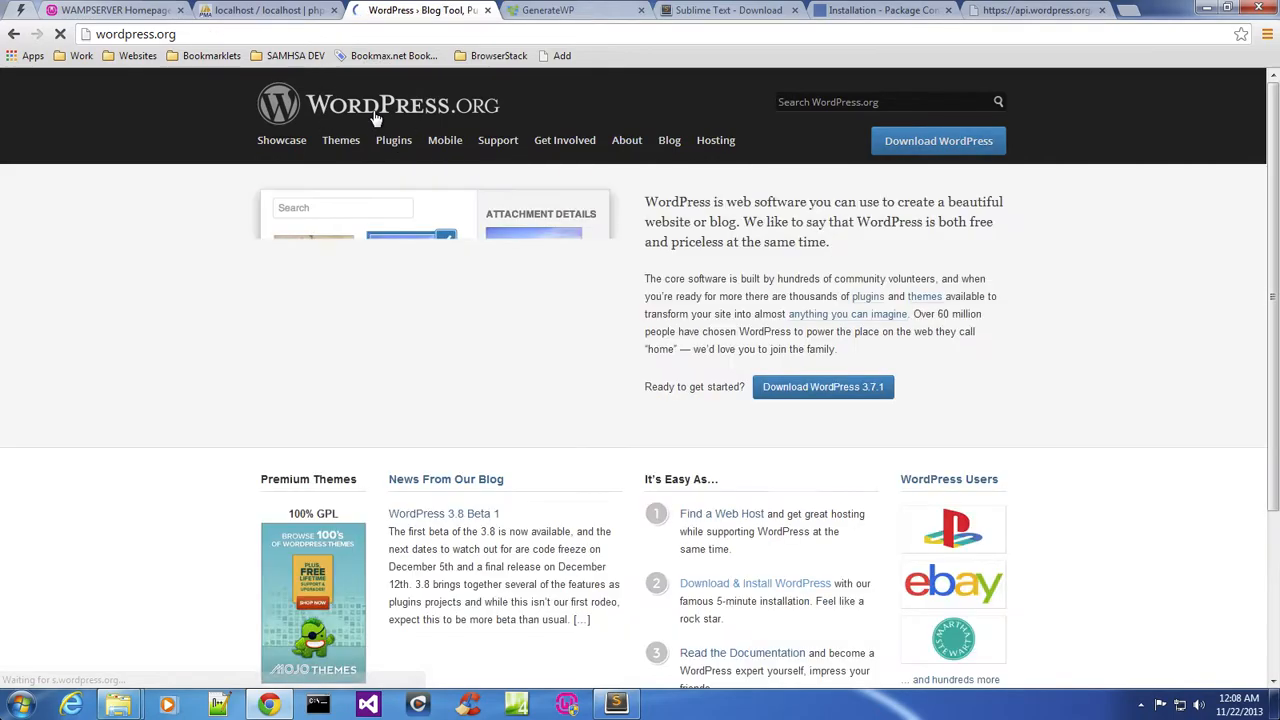
{"action": "left_click", "coordinate": [935, 147]}
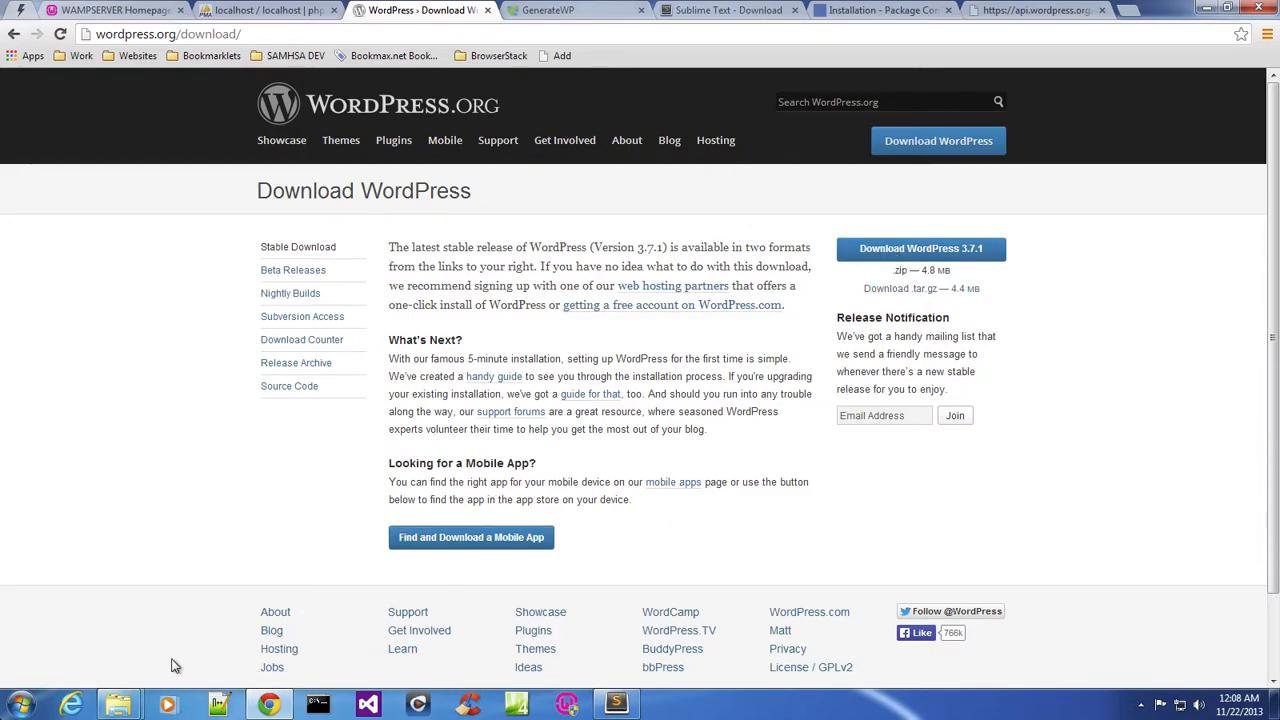
Open two Explorer windows showing the www folder and the Downloads folder.
{"action": "left_click", "coordinate": [115, 705]}
{"action": "left_click", "coordinate": [109, 655]}
{"action": "left_click", "coordinate": [117, 705]}
{"action": "left_click", "coordinate": [208, 656]}
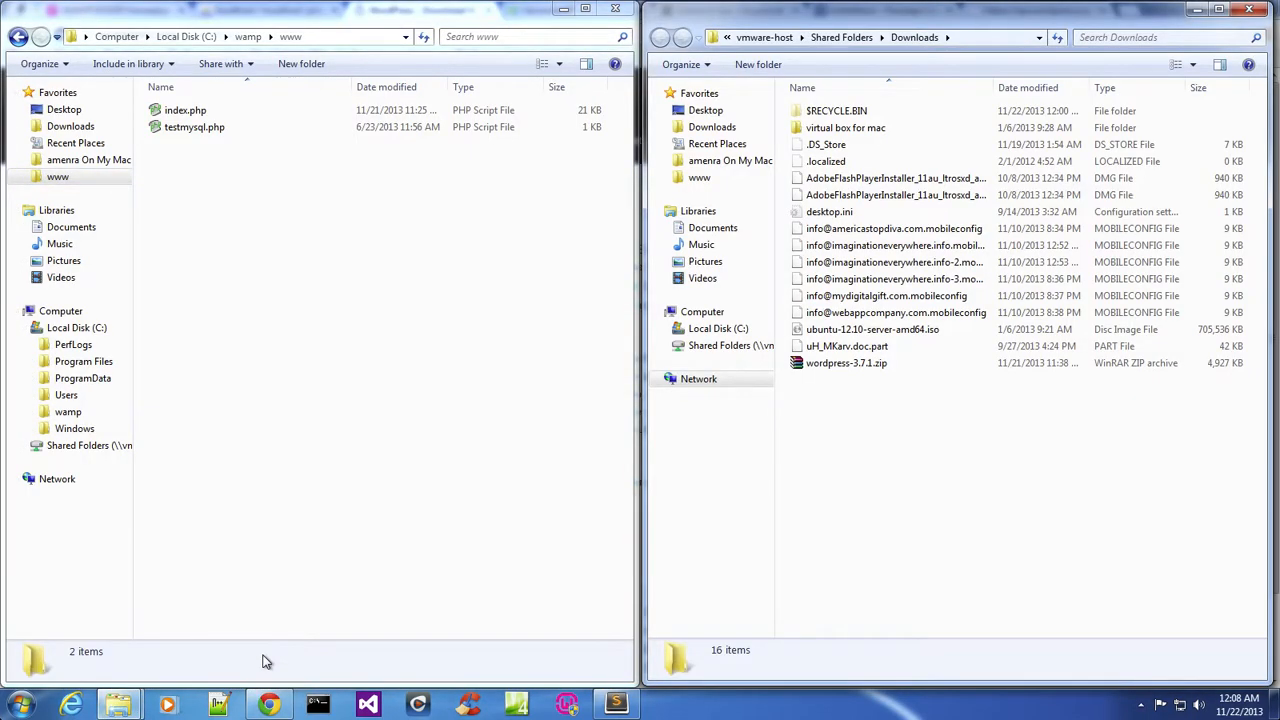
Copy wordpress-3.7.1.zip from Downloads and paste it into the C:\wamp\www folder.
{"action": "left_click", "coordinate": [828, 368]}
{"action": "right_click", "coordinate": [828, 370]}
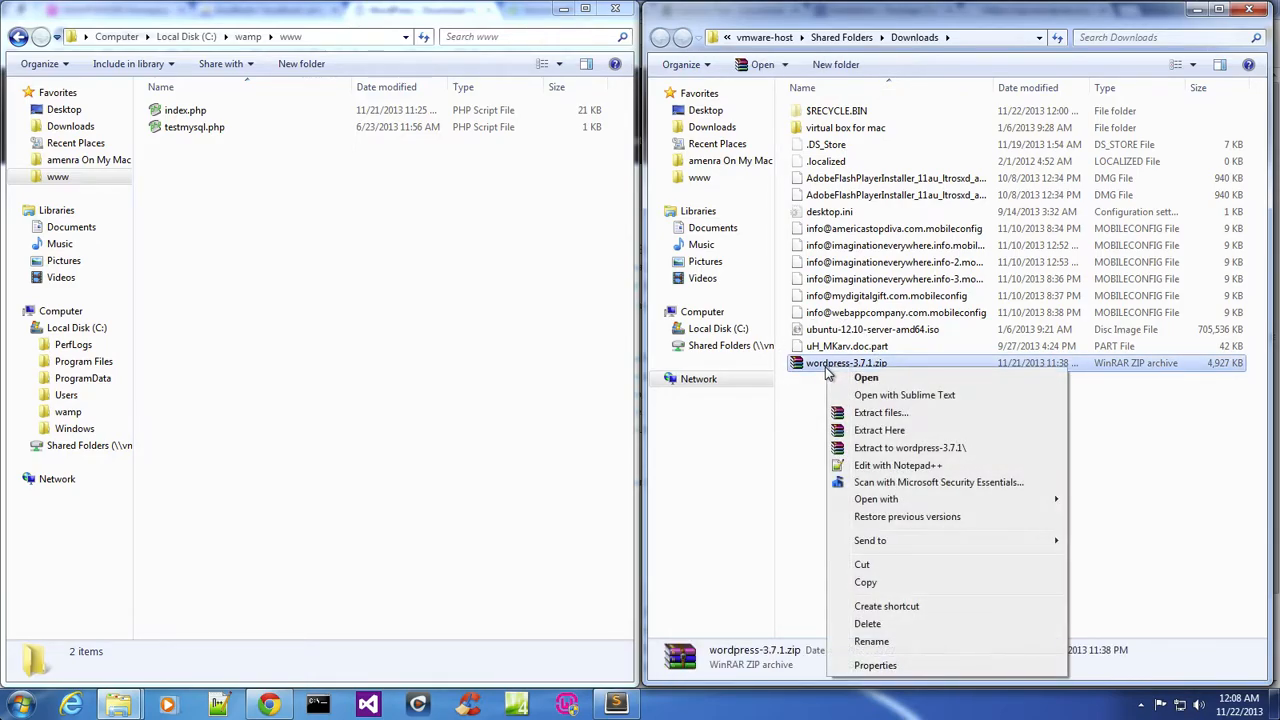
{"action": "left_click", "coordinate": [896, 582]}
{"action": "left_click", "coordinate": [417, 362]}
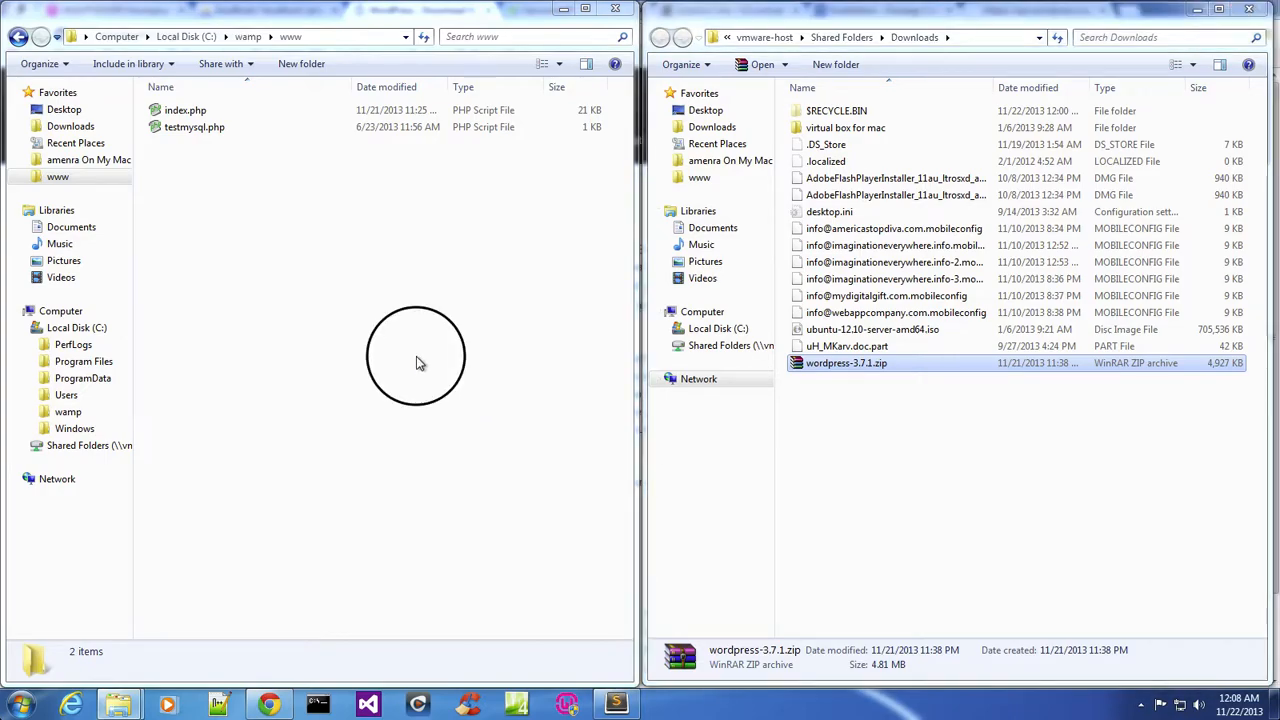
{"action": "left_click", "coordinate": [104, 330]}
{"action": "left_click", "coordinate": [240, 185]}
{"action": "left_click", "coordinate": [108, 330]}
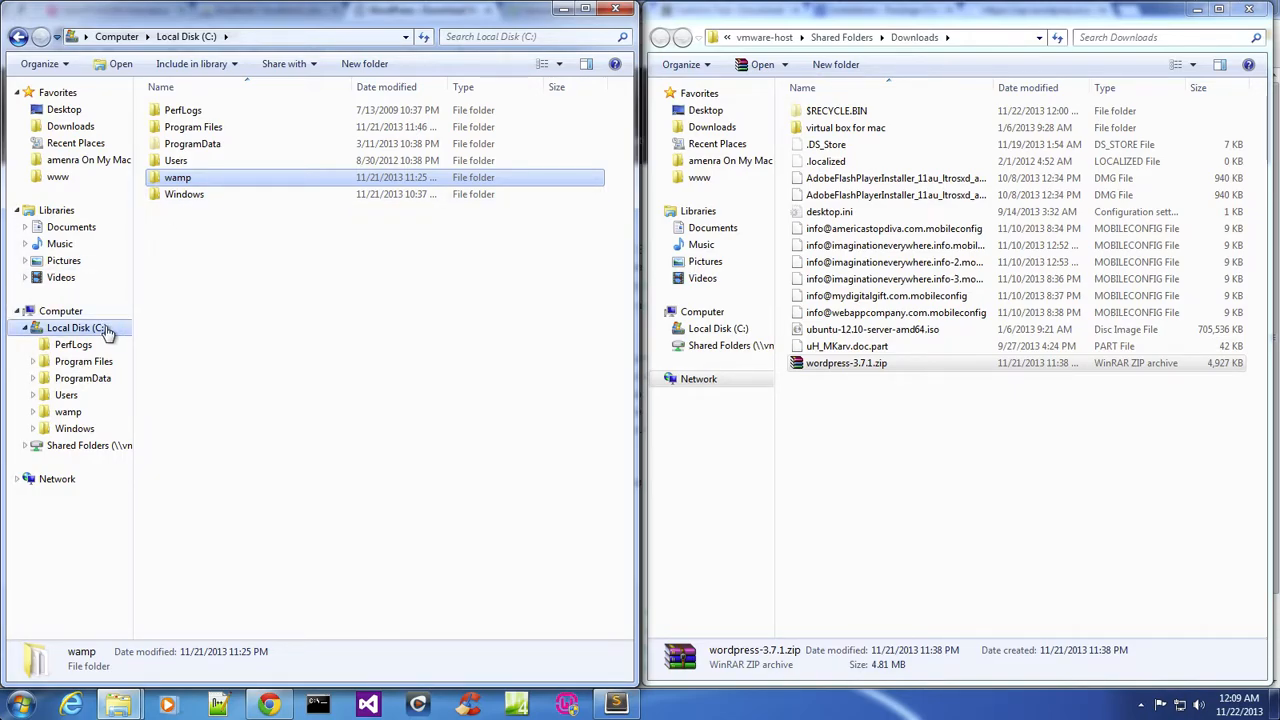
{"action": "left_click", "coordinate": [285, 177]}
{"action": "double_click", "coordinate": [266, 176]}
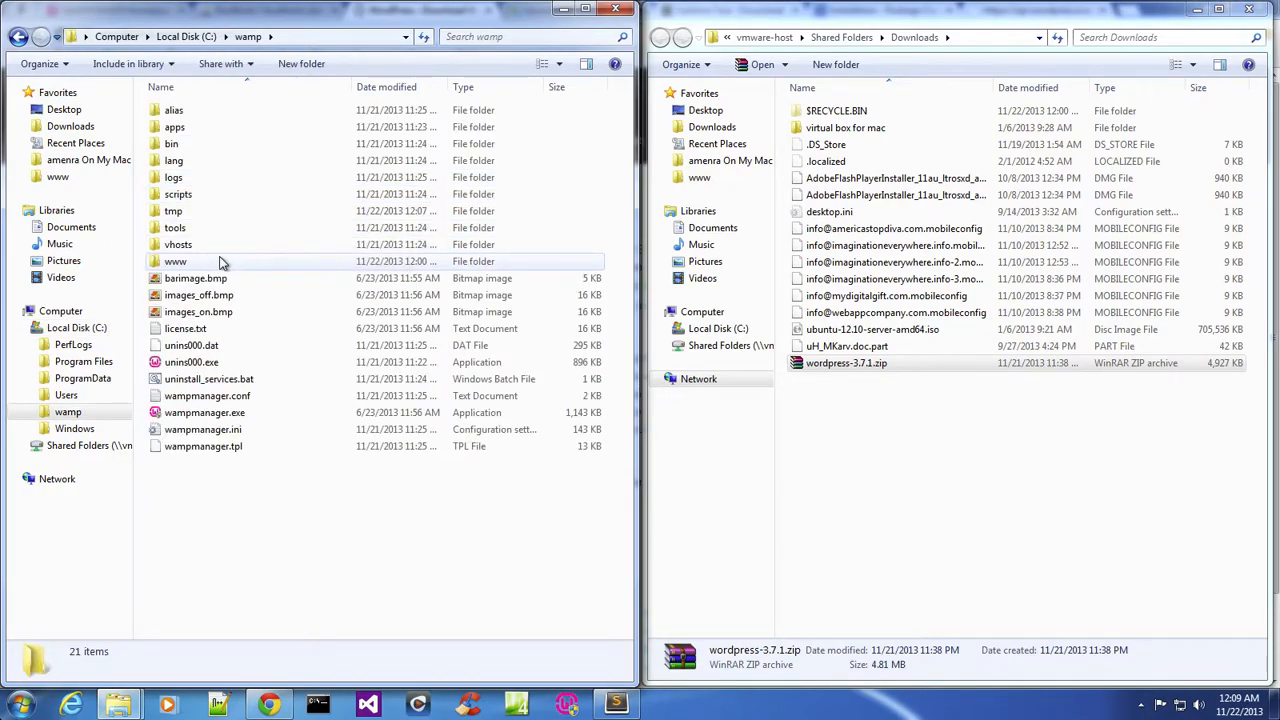
{"action": "double_click", "coordinate": [221, 262]}
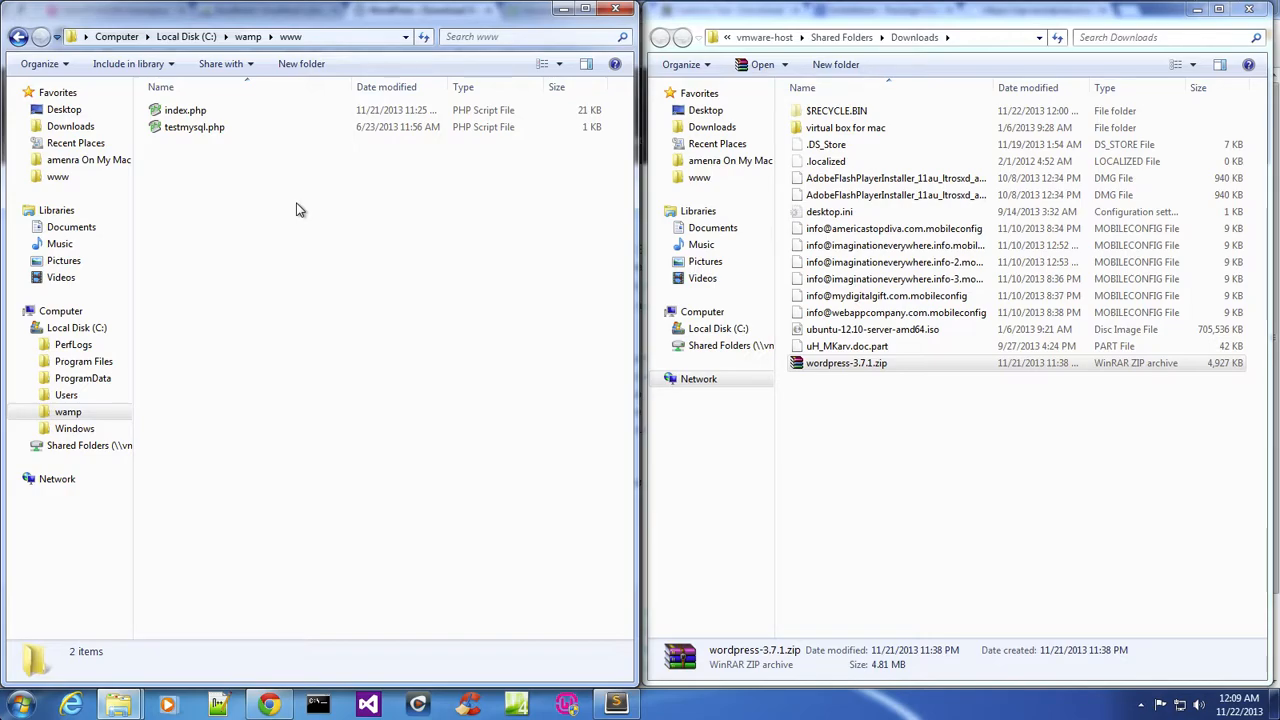
{"action": "right_click", "coordinate": [213, 198]}
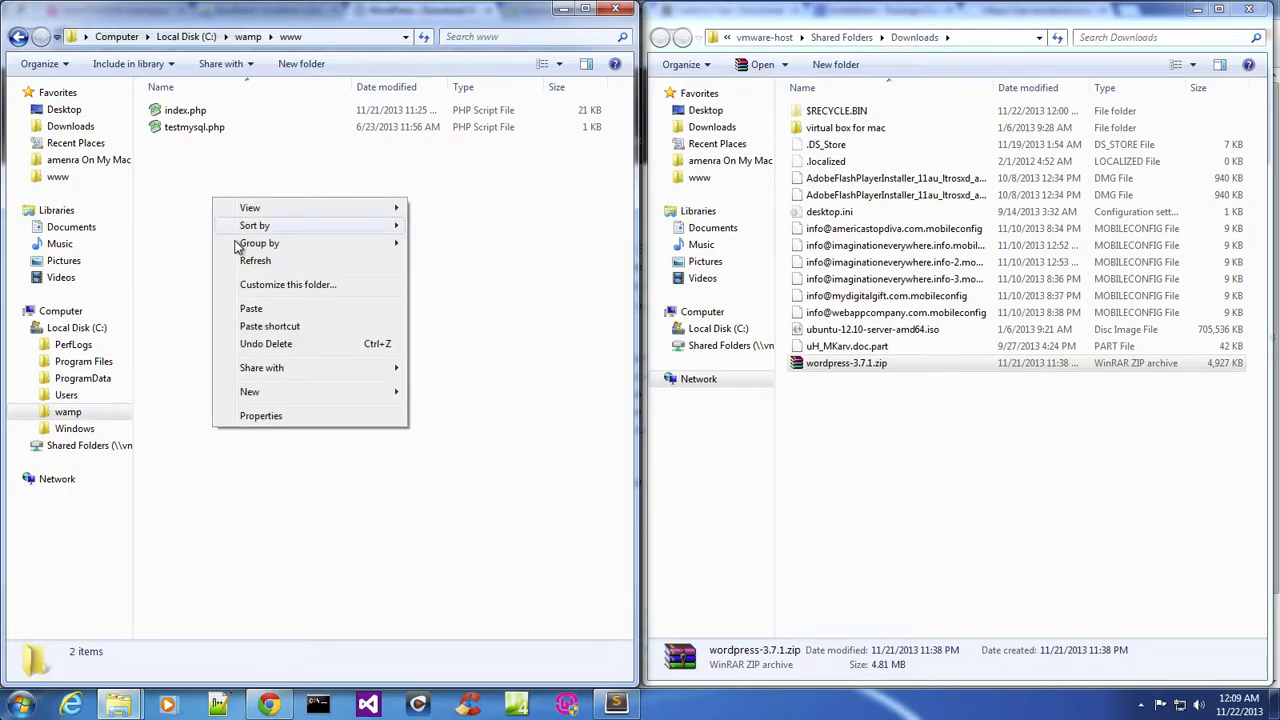
{"action": "left_click", "coordinate": [308, 309]}
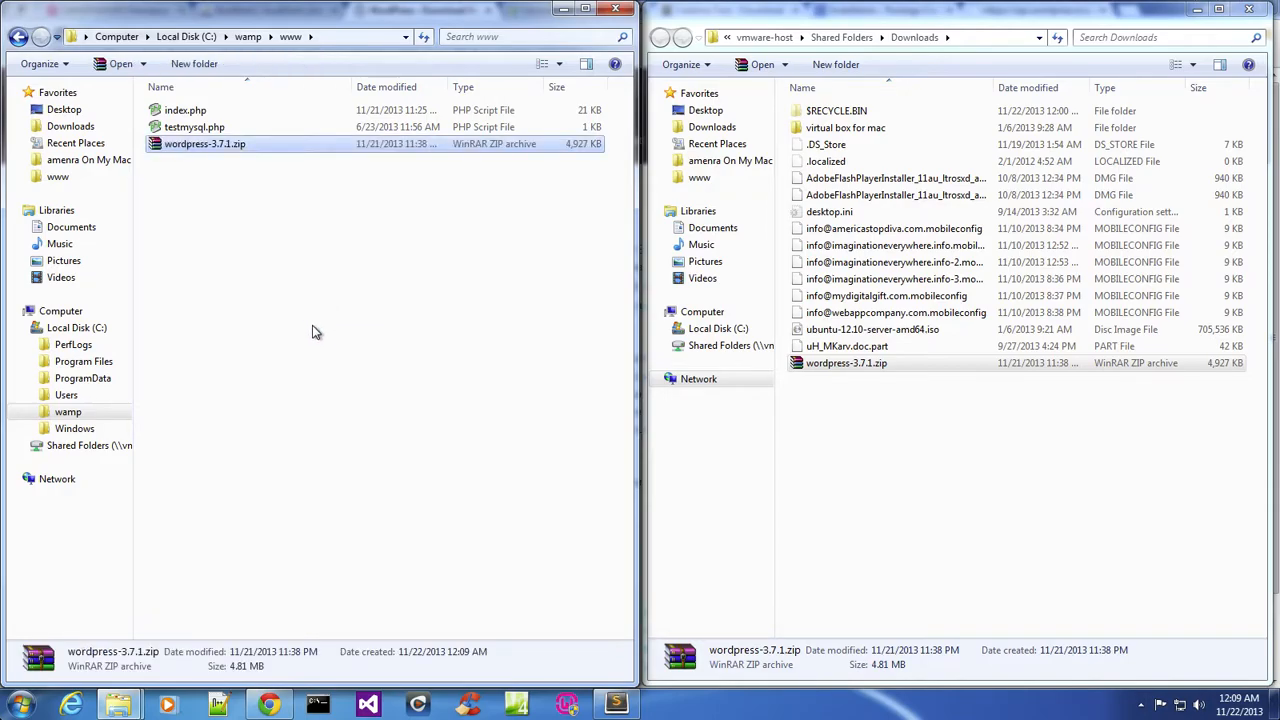
Extract the WordPress archive here inside the www folder.
{"action": "right_click", "coordinate": [183, 150]}
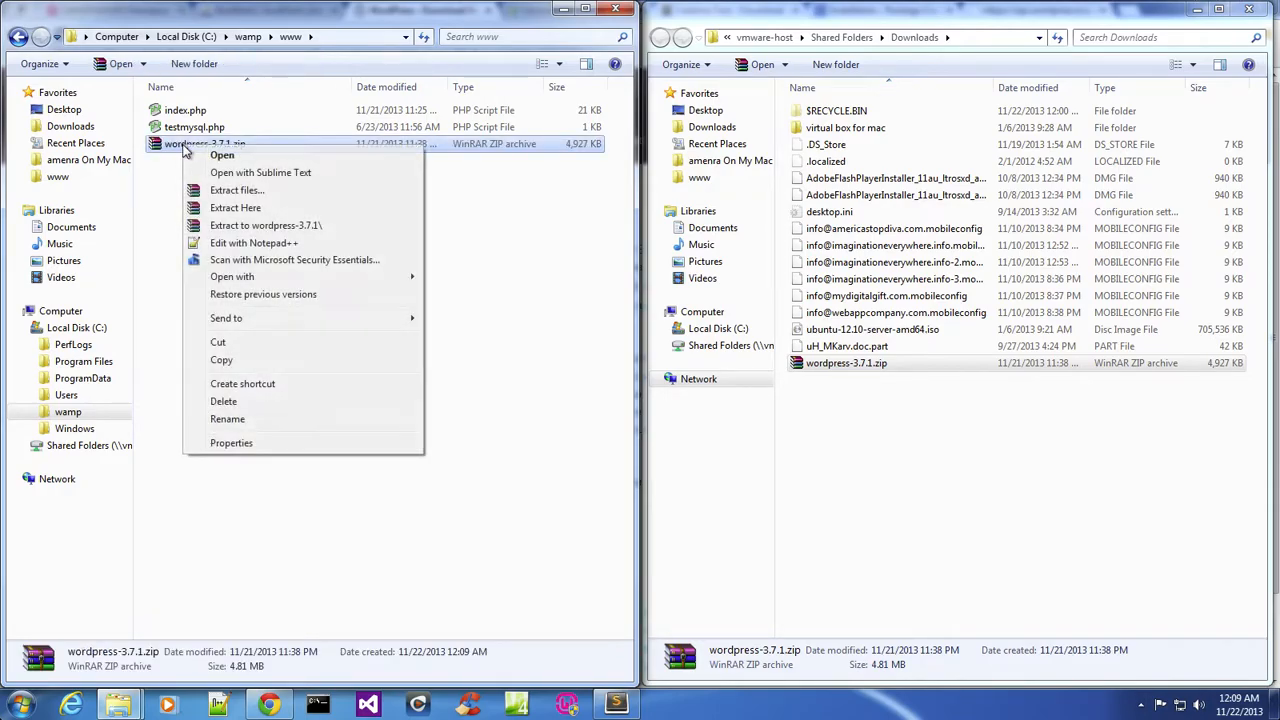
{"action": "left_click", "coordinate": [236, 207]}
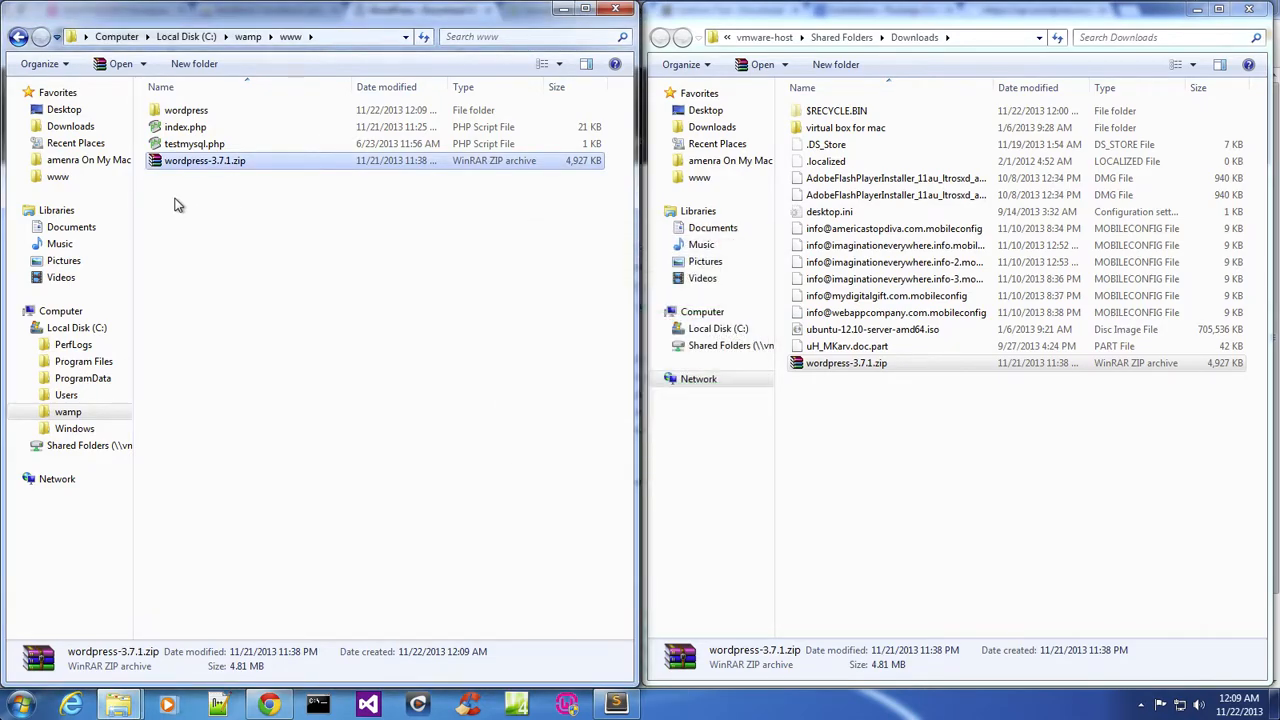
Try to rename the extracted wordpress folder to site.
{"action": "left_click", "coordinate": [212, 112]}
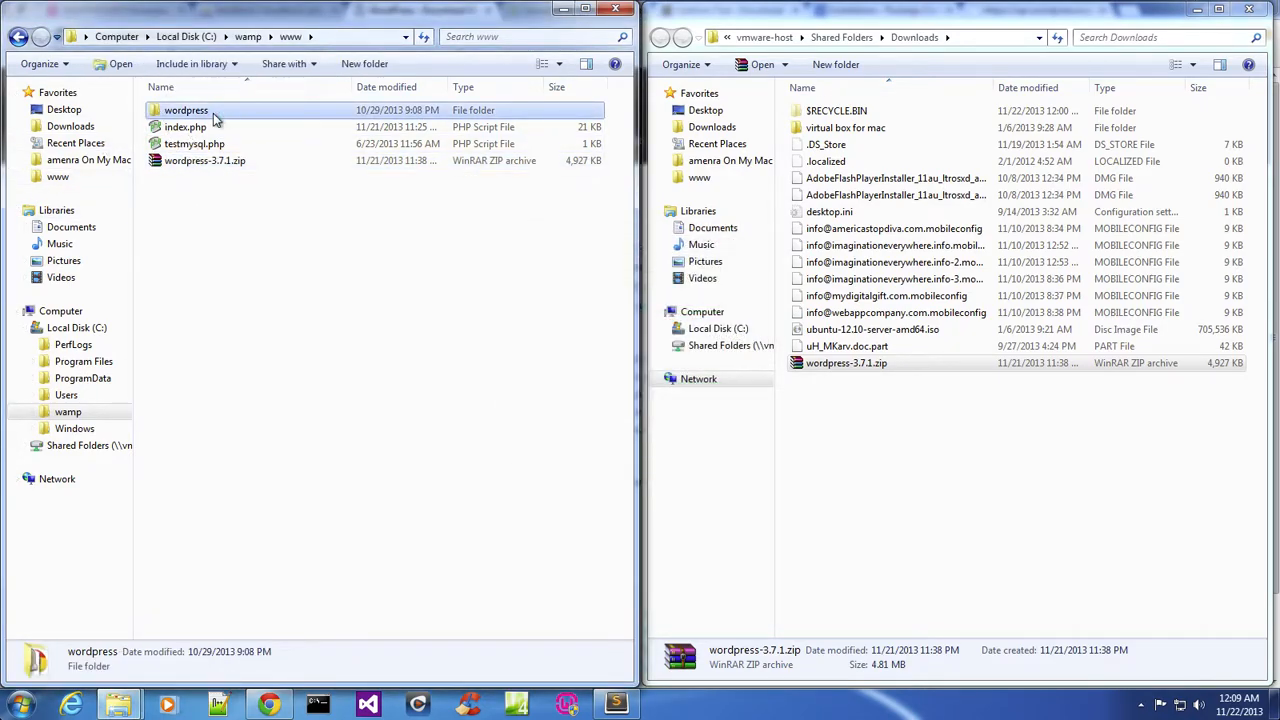
{"action": "right_click", "coordinate": [212, 114]}
{"action": "left_click", "coordinate": [323, 434]}
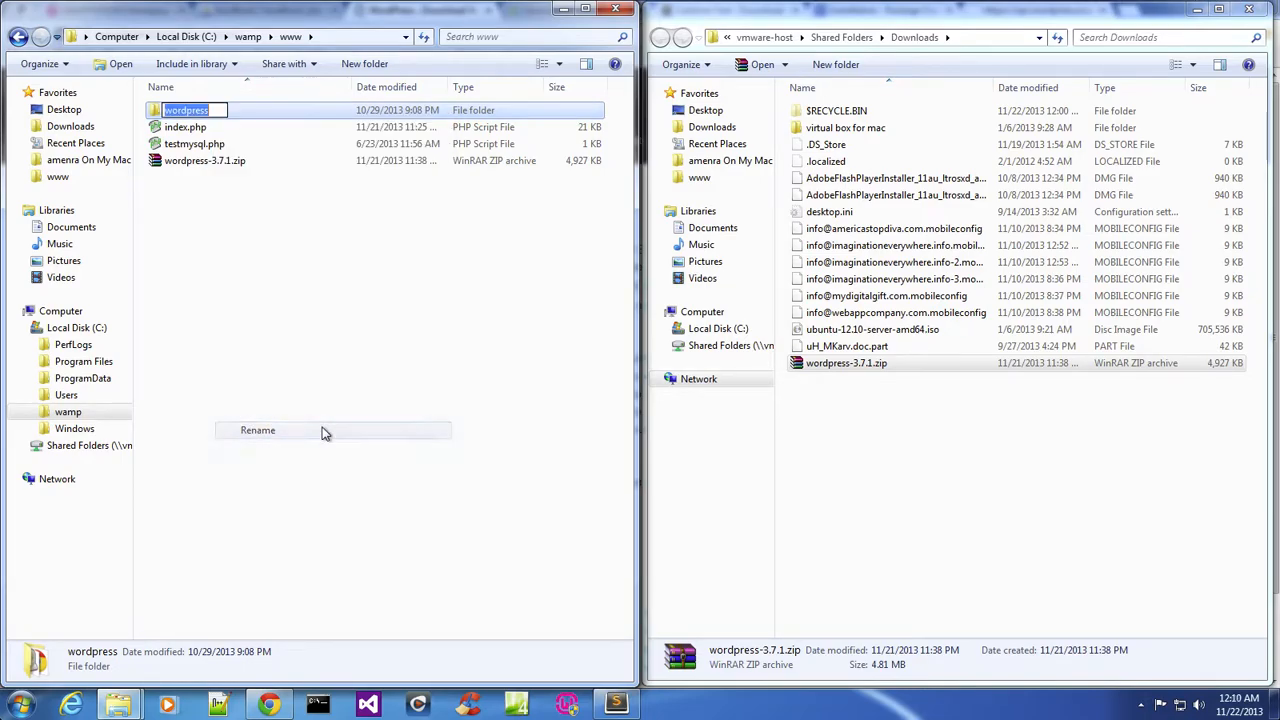
{"action": "type", "text": "site"}
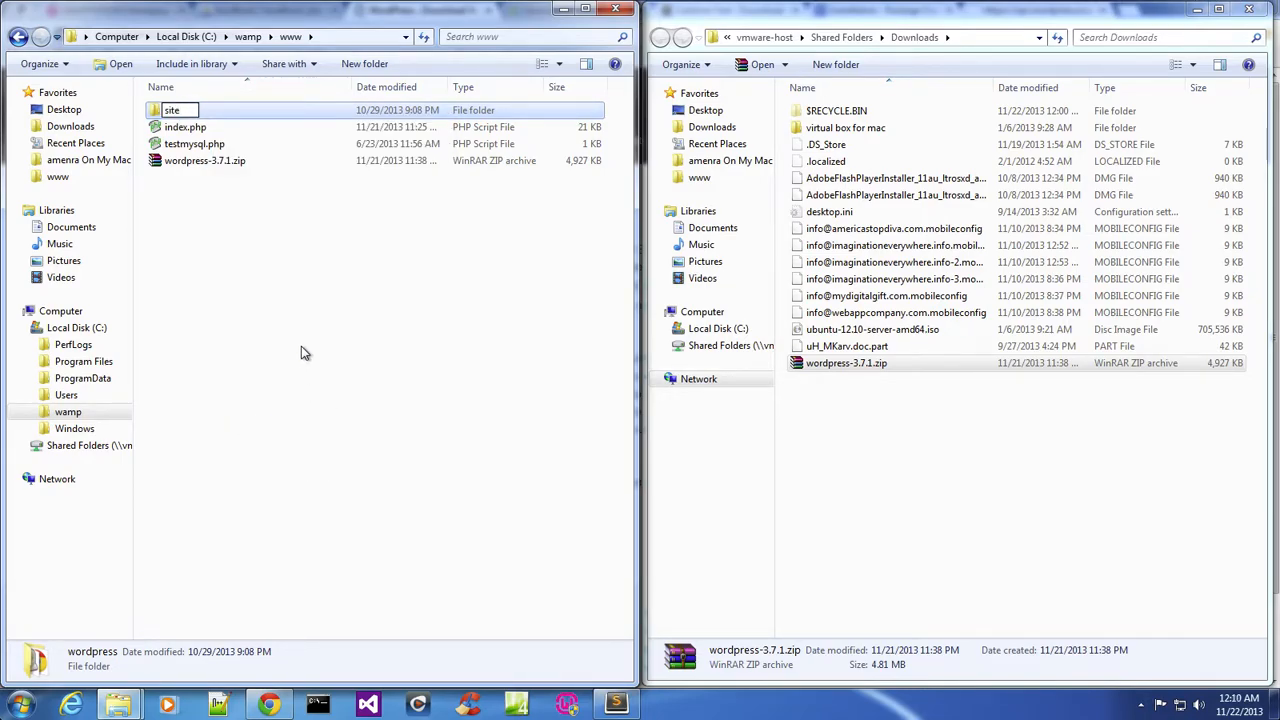
{"action": "key", "text": "Return"}
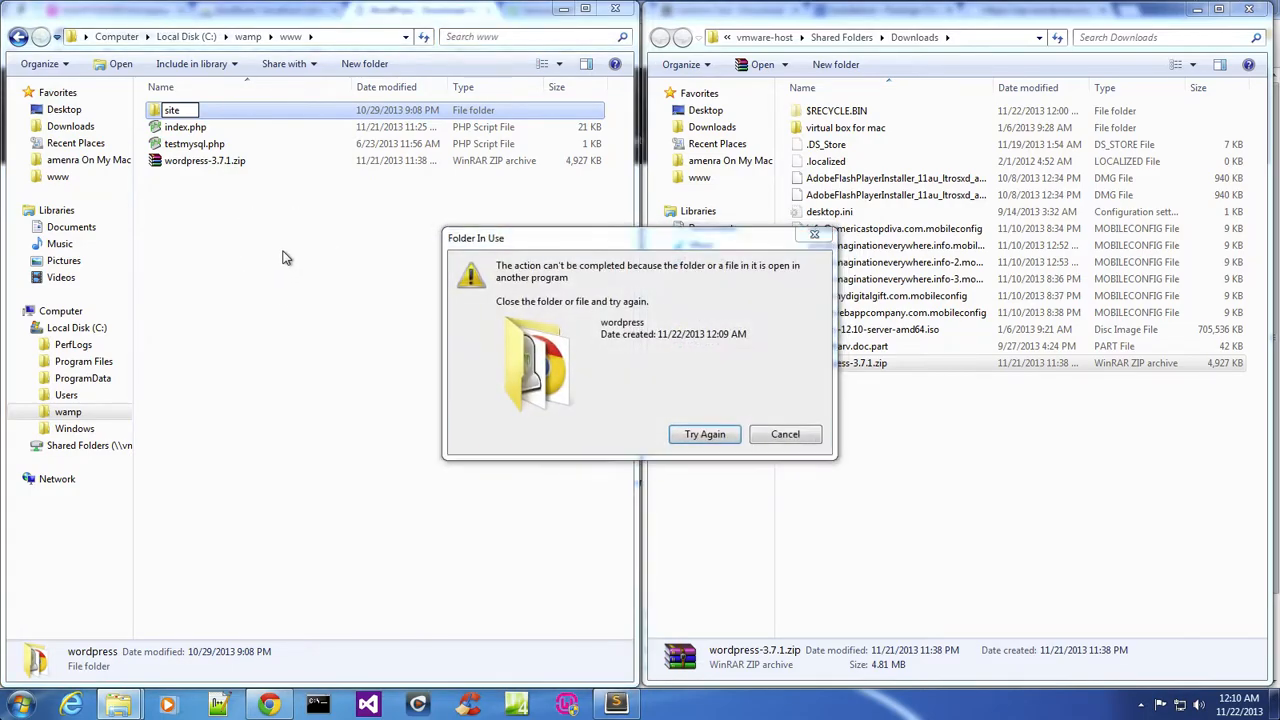
{"action": "left_click", "coordinate": [765, 434]}
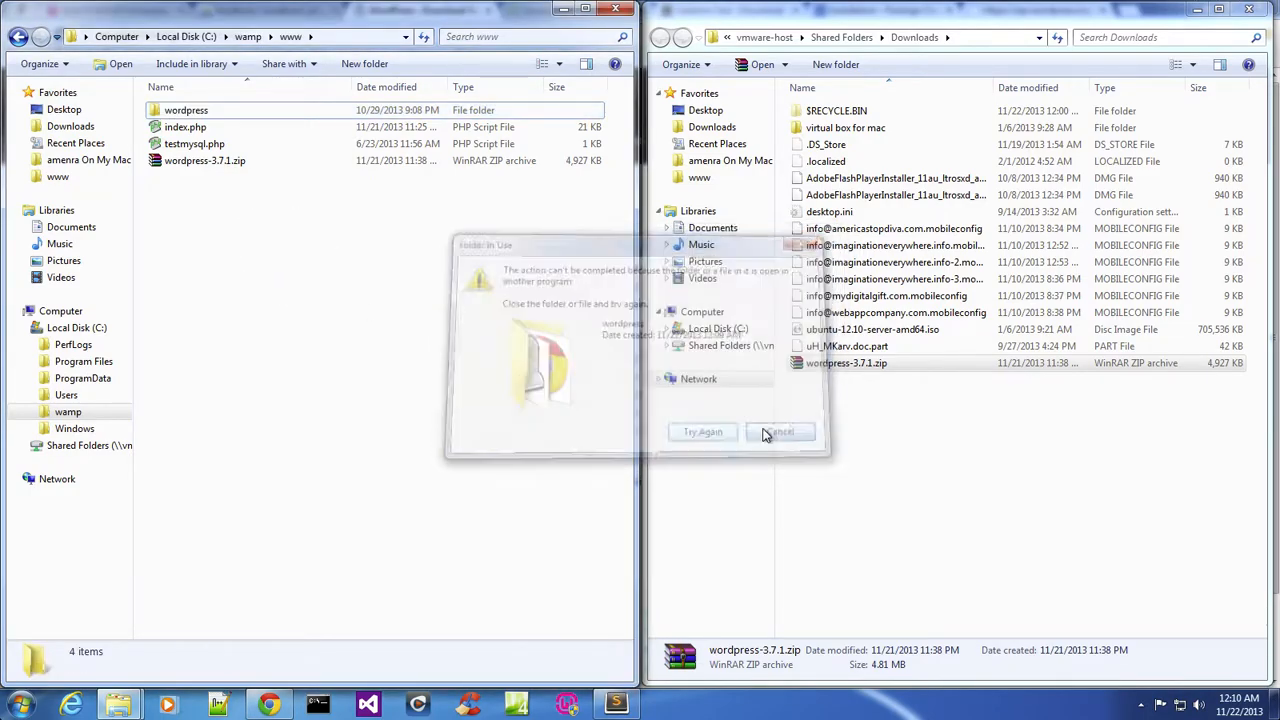
Rename the wordpress folder to site.
{"action": "right_click", "coordinate": [264, 110]}
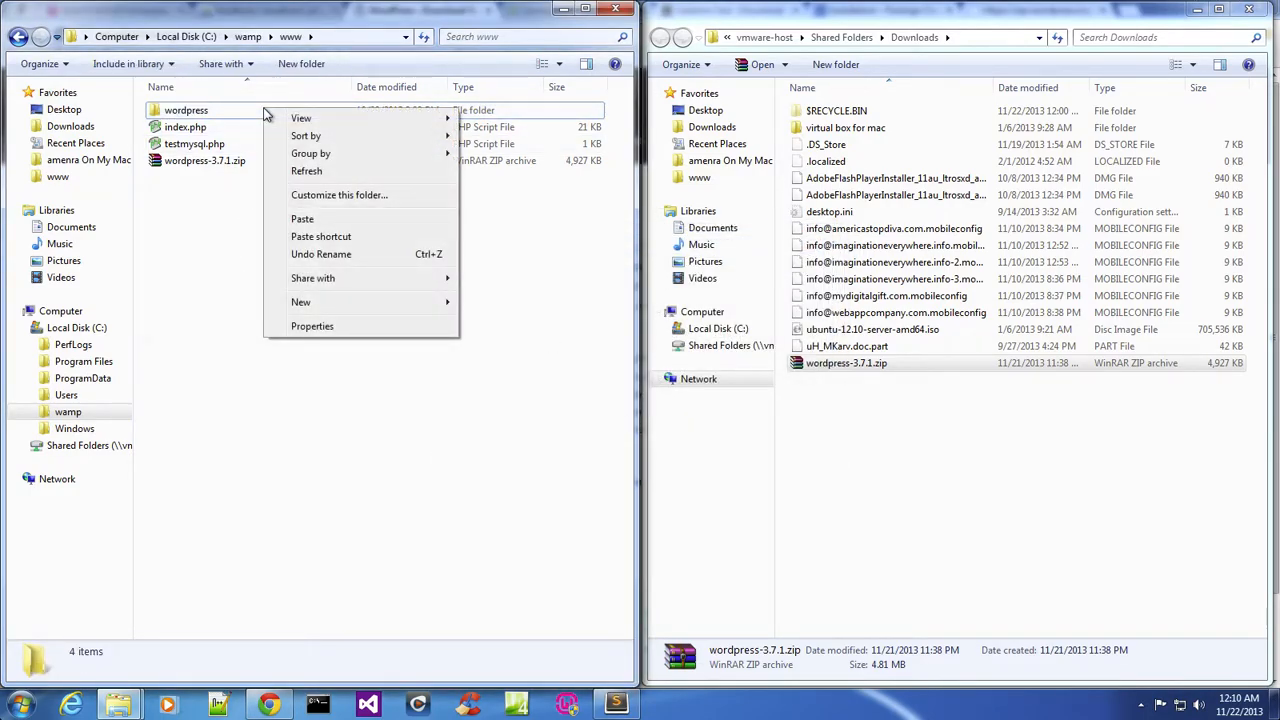
{"action": "left_click", "coordinate": [240, 113]}
{"action": "right_click", "coordinate": [241, 109]}
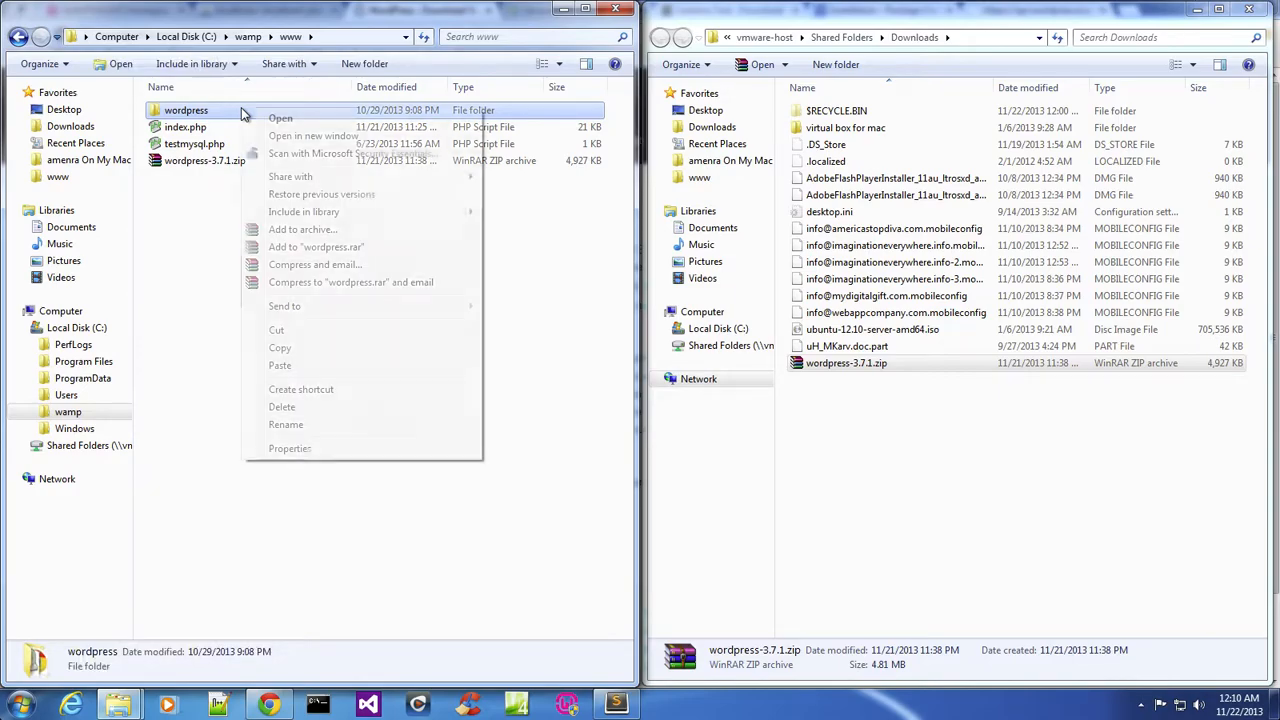
{"action": "left_click", "coordinate": [343, 427]}
{"action": "type", "text": "site"}
{"action": "key", "text": "Return"}
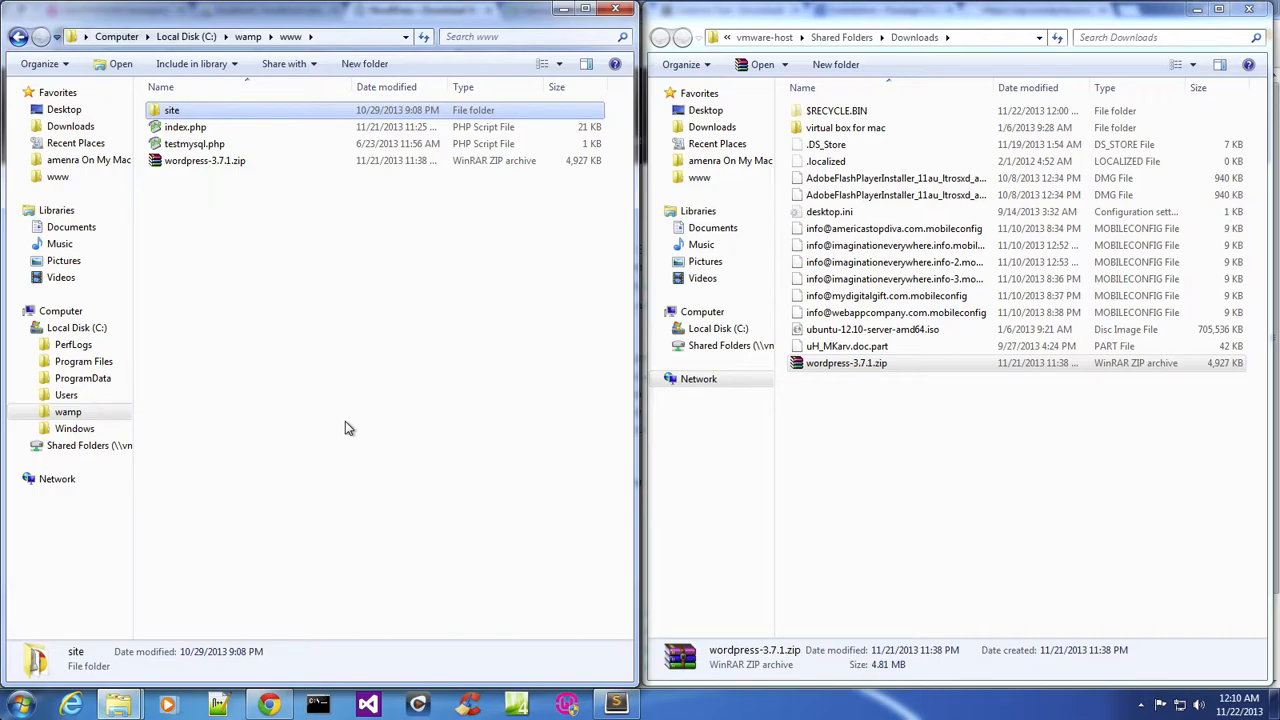
Try to rename the site folder to site1.
{"action": "right_click", "coordinate": [288, 108]}
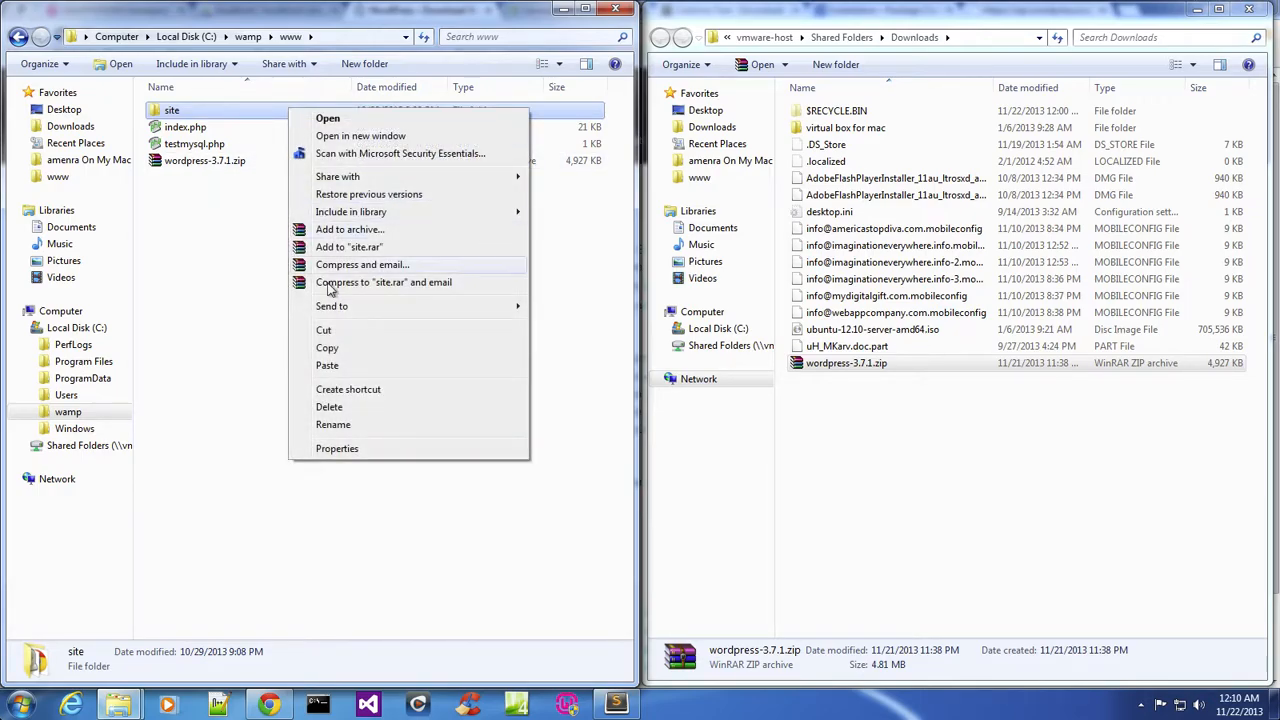
{"action": "left_click", "coordinate": [333, 424]}
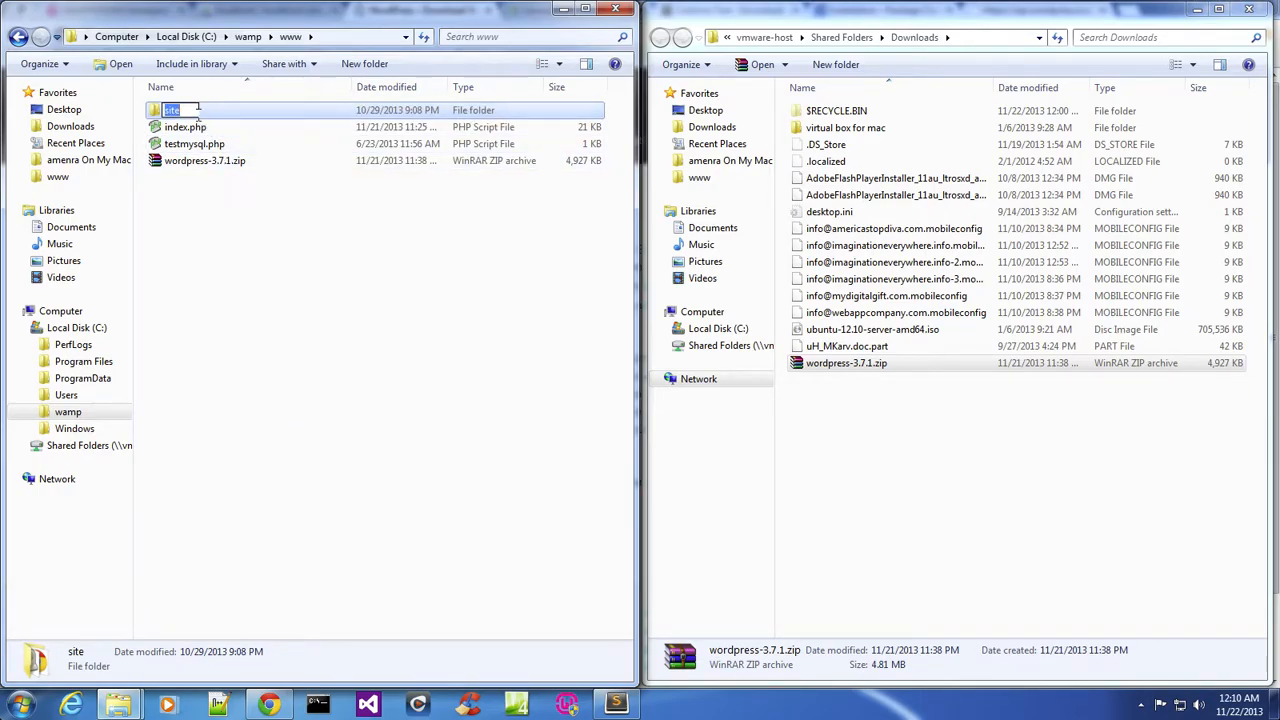
{"action": "type", "text": "1"}
{"action": "left_click", "coordinate": [260, 207]}
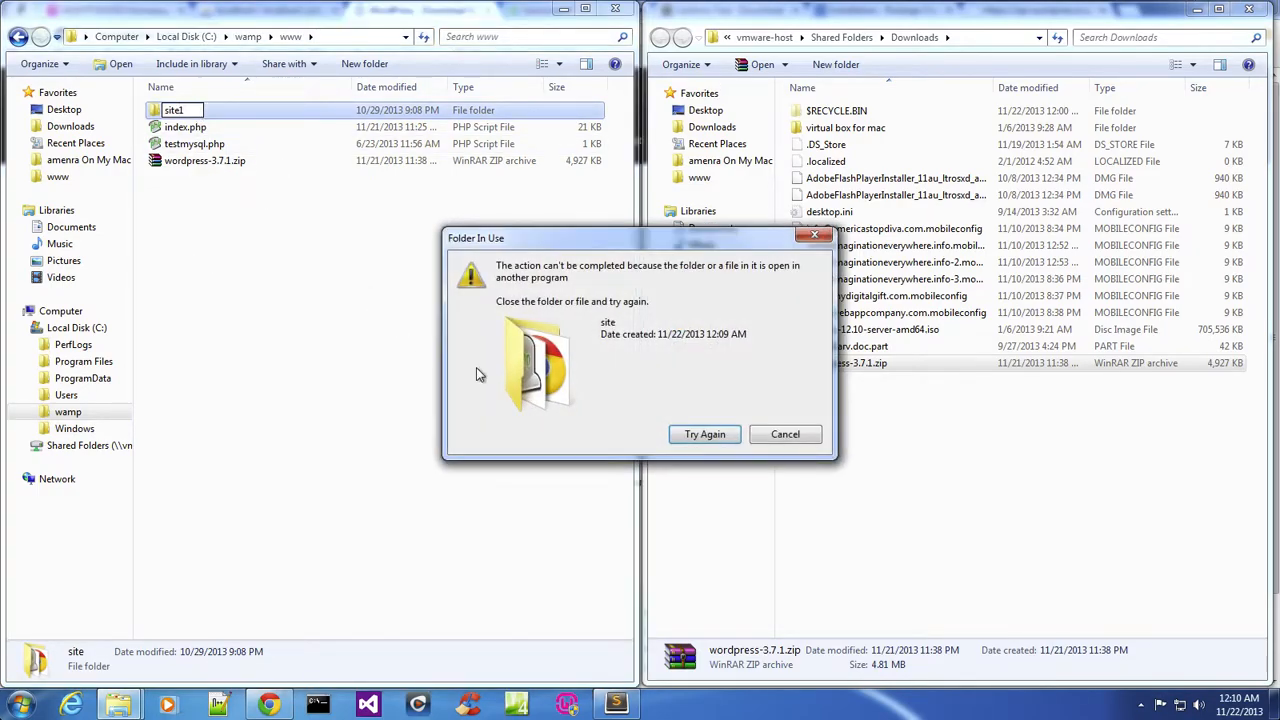
{"action": "left_click", "coordinate": [785, 434]}
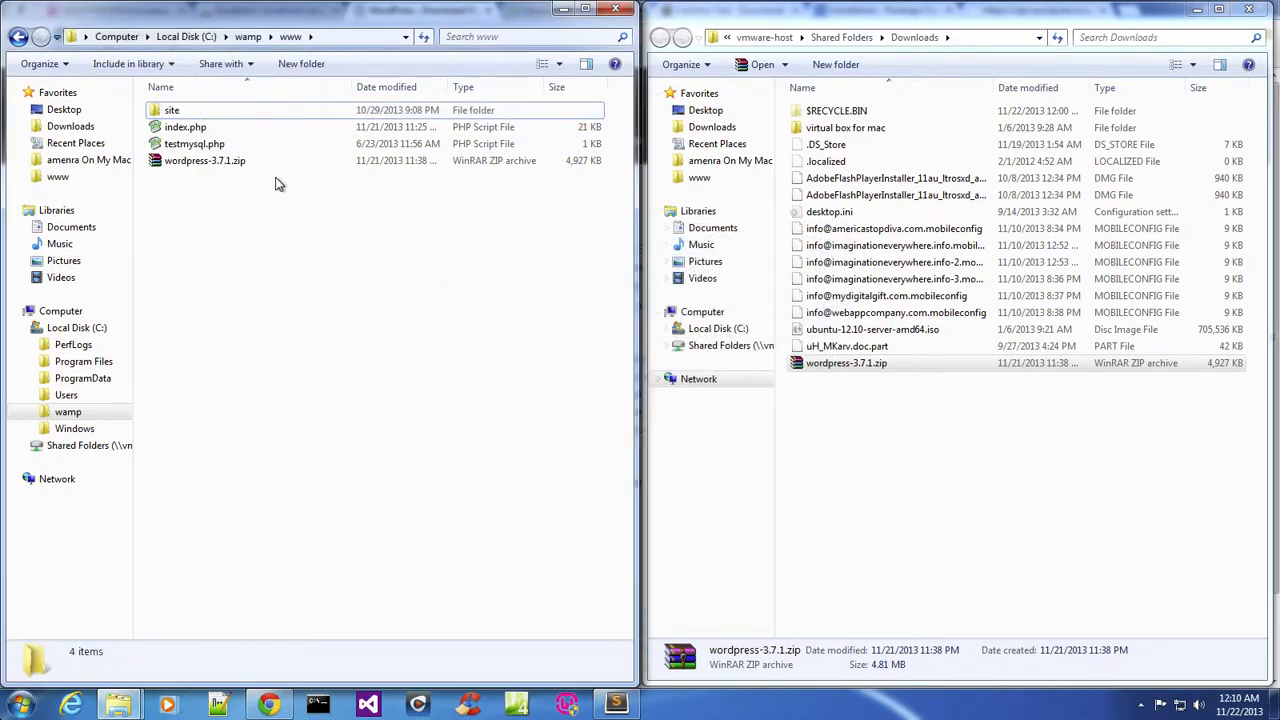
Rename the site folder to site1.
{"action": "right_click", "coordinate": [230, 110]}
{"action": "left_click", "coordinate": [210, 117]}
{"action": "right_click", "coordinate": [210, 117]}
{"action": "left_click", "coordinate": [306, 428]}
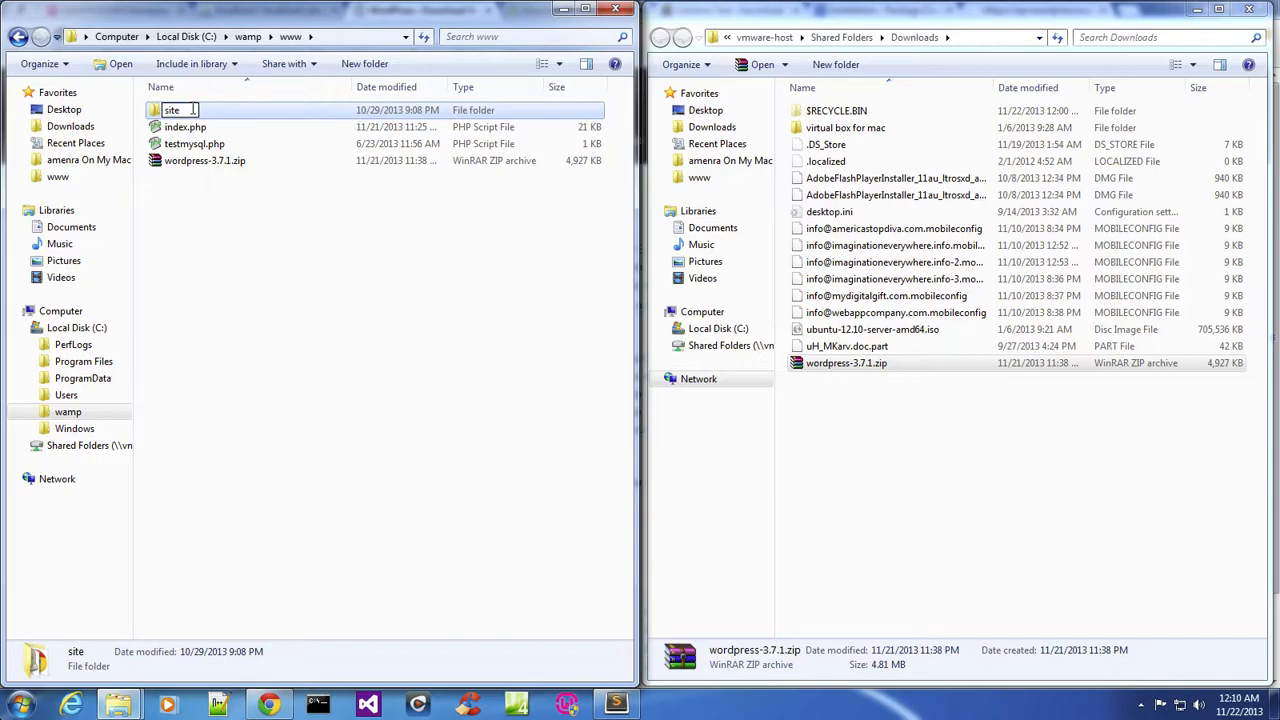
{"action": "key", "text": "Return"}
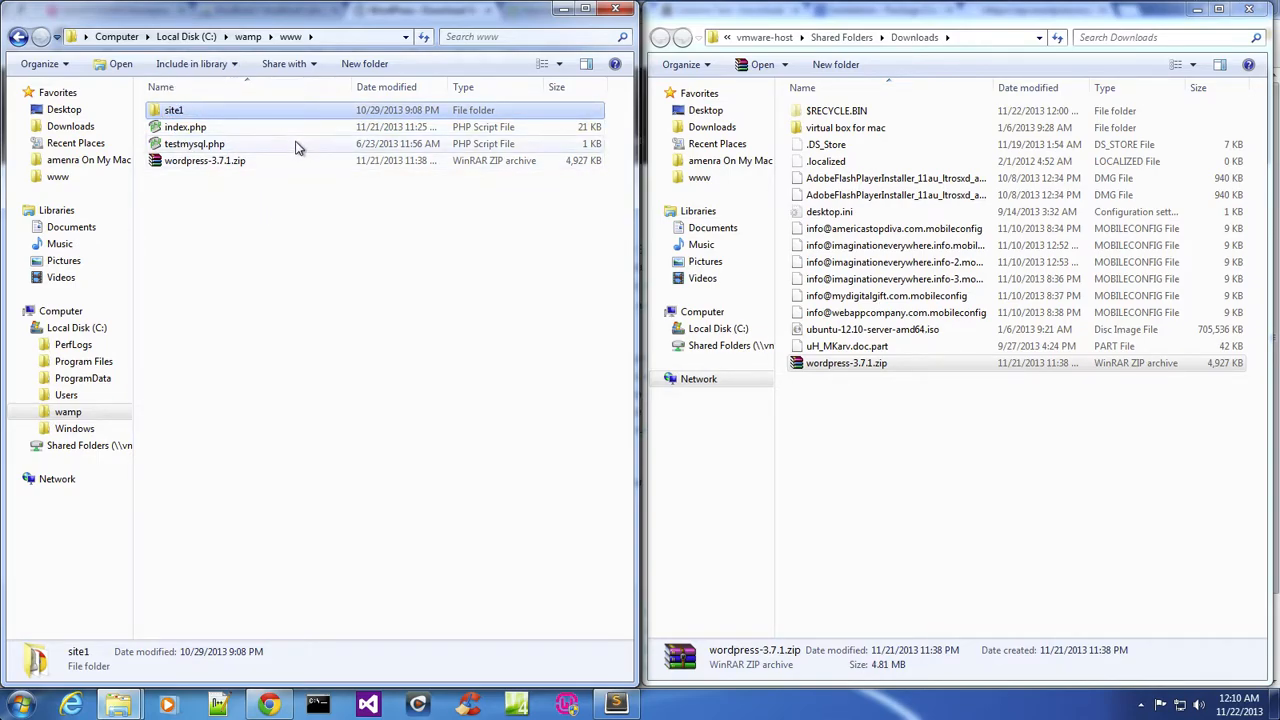
Open the site1 folder and duplicate the wp-config-sample.php file in place.
{"action": "double_click", "coordinate": [271, 112]}
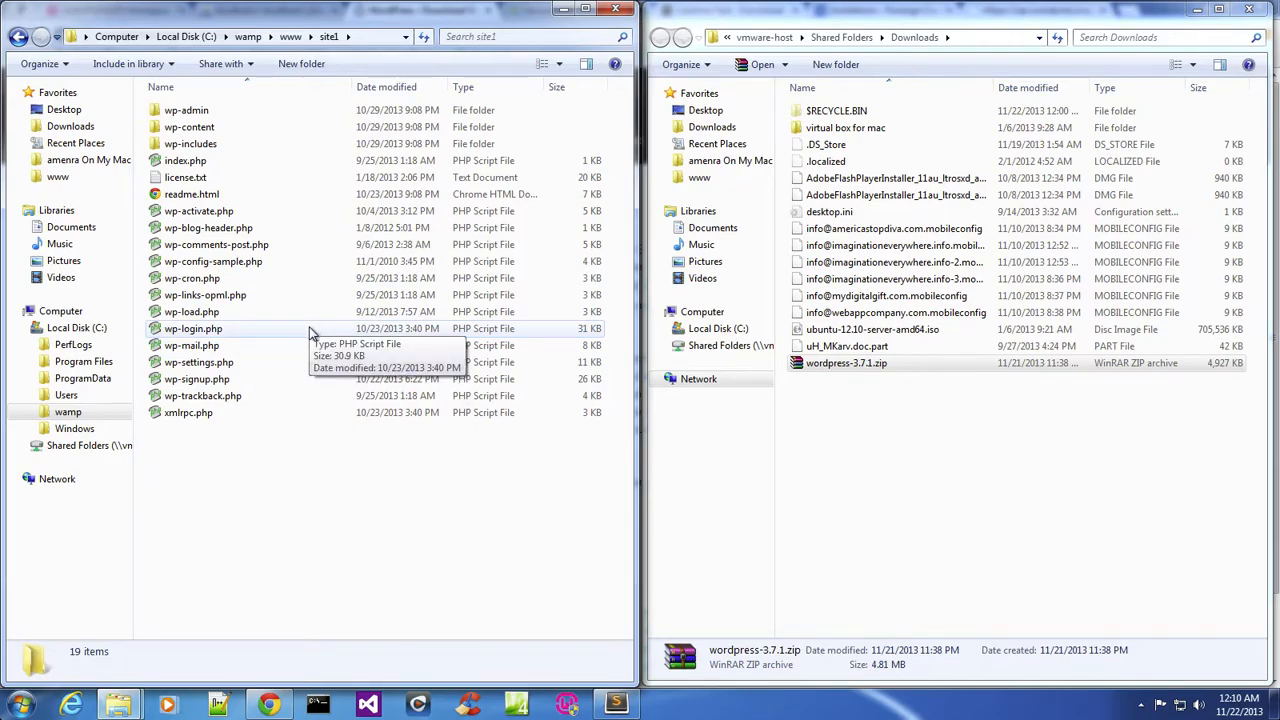
{"action": "left_click", "coordinate": [247, 263]}
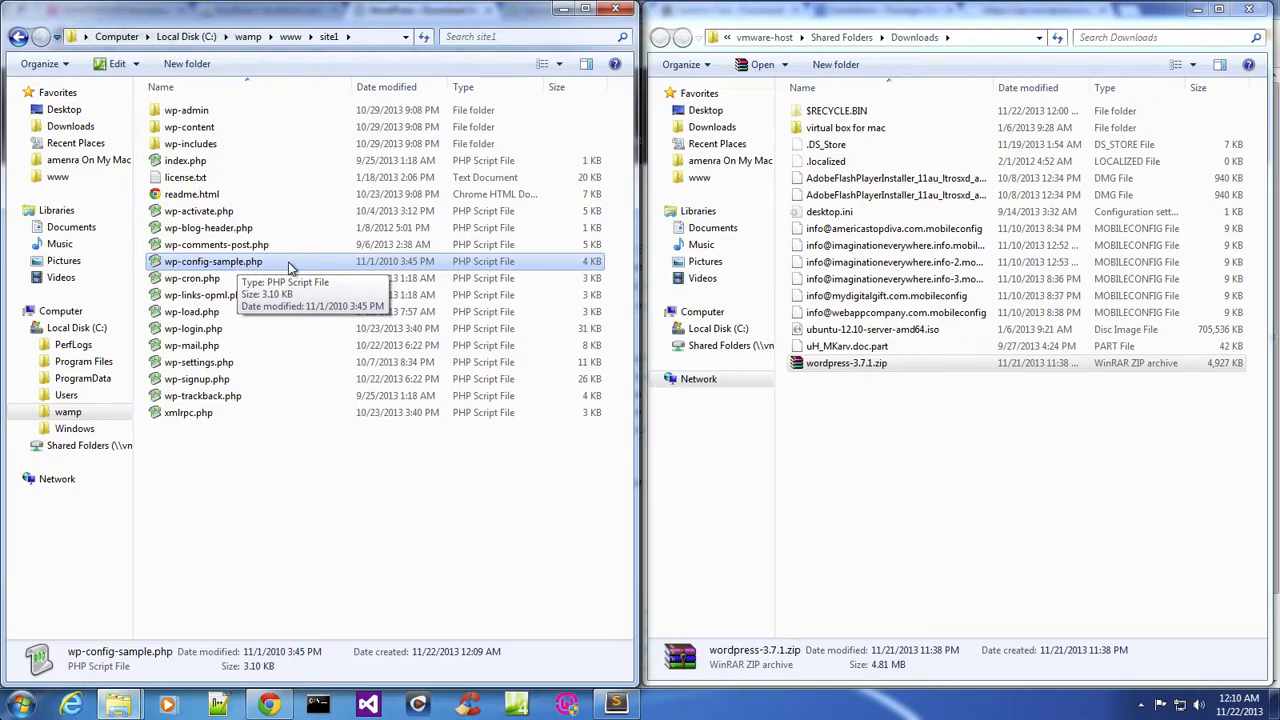
{"action": "right_click", "coordinate": [289, 268]}
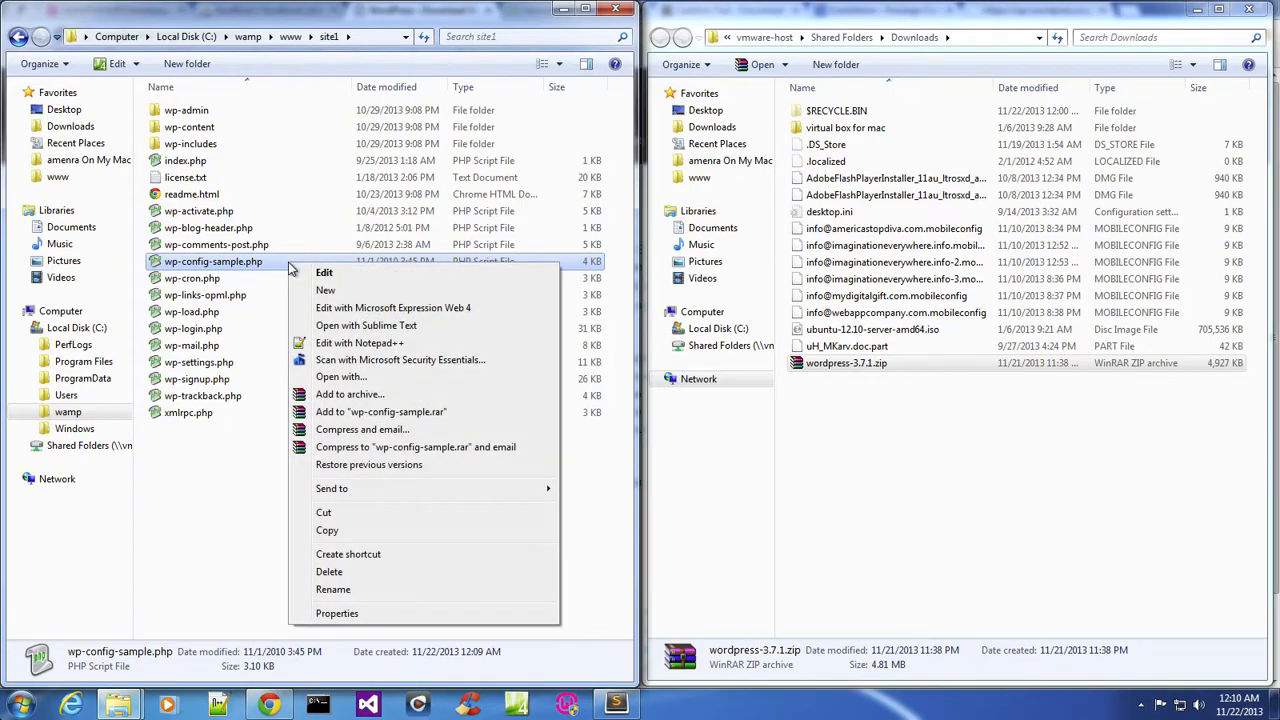
{"action": "left_click", "coordinate": [340, 531]}
{"action": "right_click", "coordinate": [253, 507]}
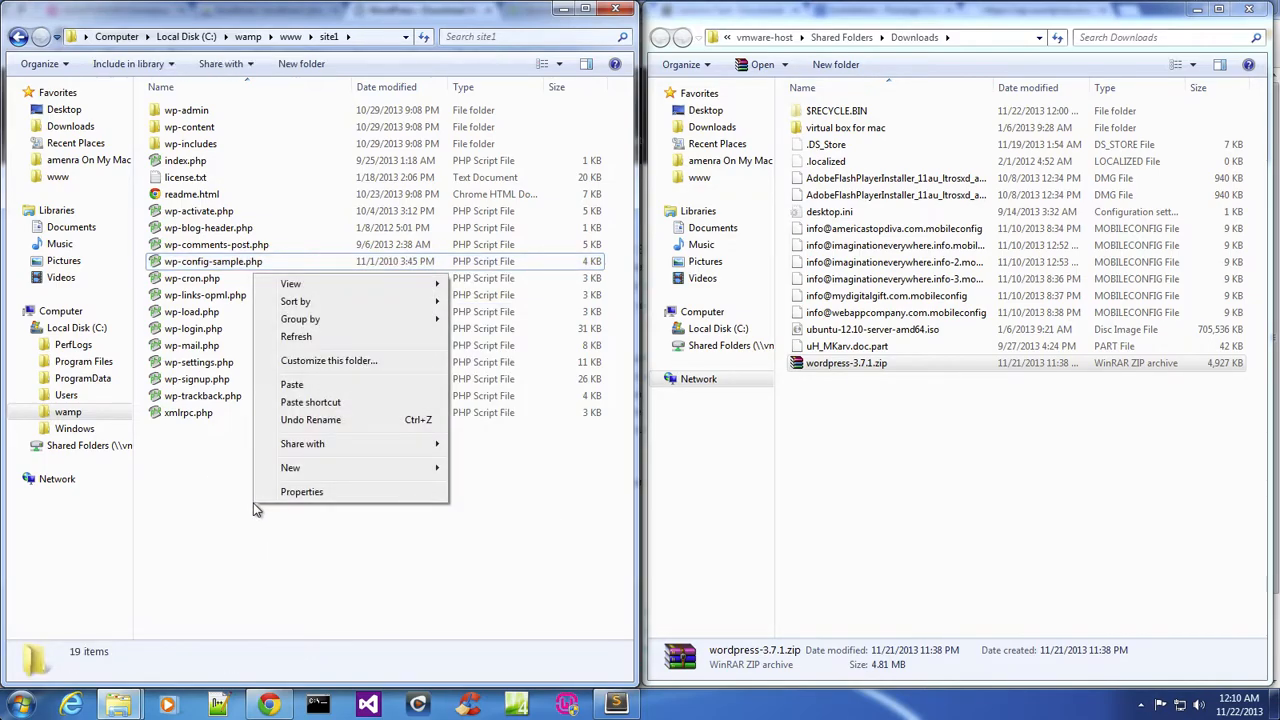
{"action": "left_click", "coordinate": [300, 385]}
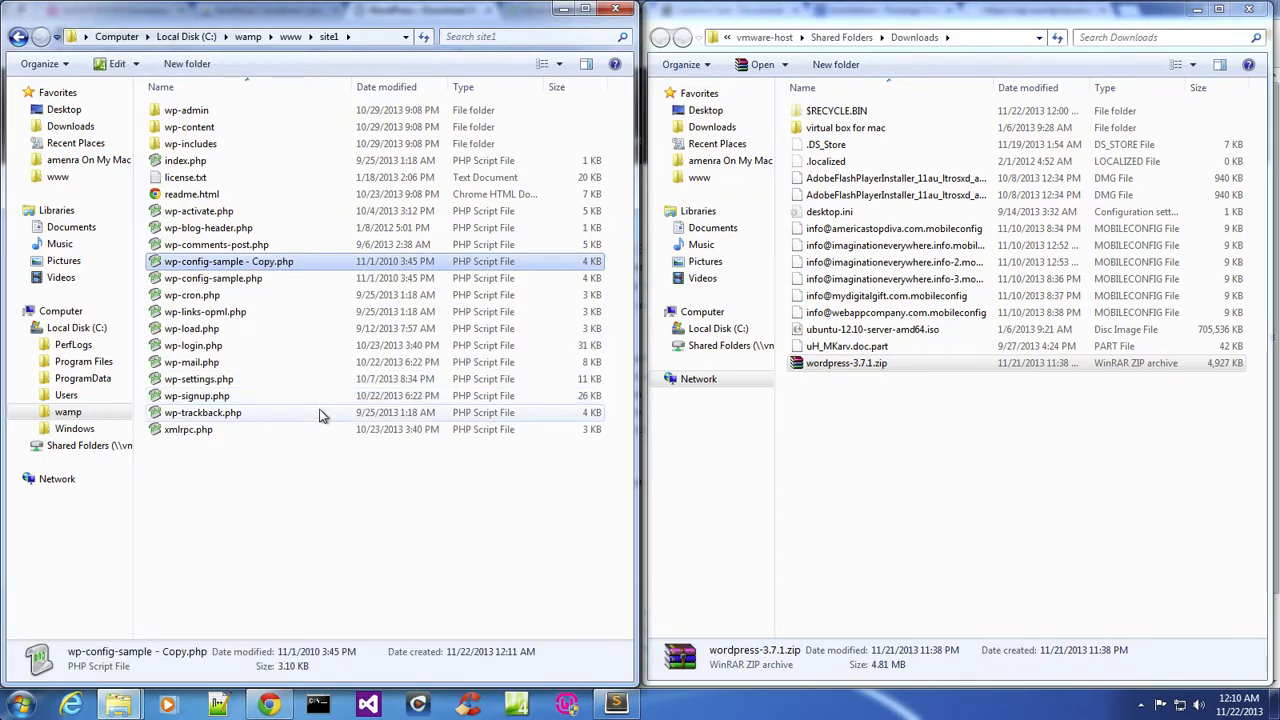
Rename the duplicated file to wp-config.php.
{"action": "right_click", "coordinate": [275, 268]}
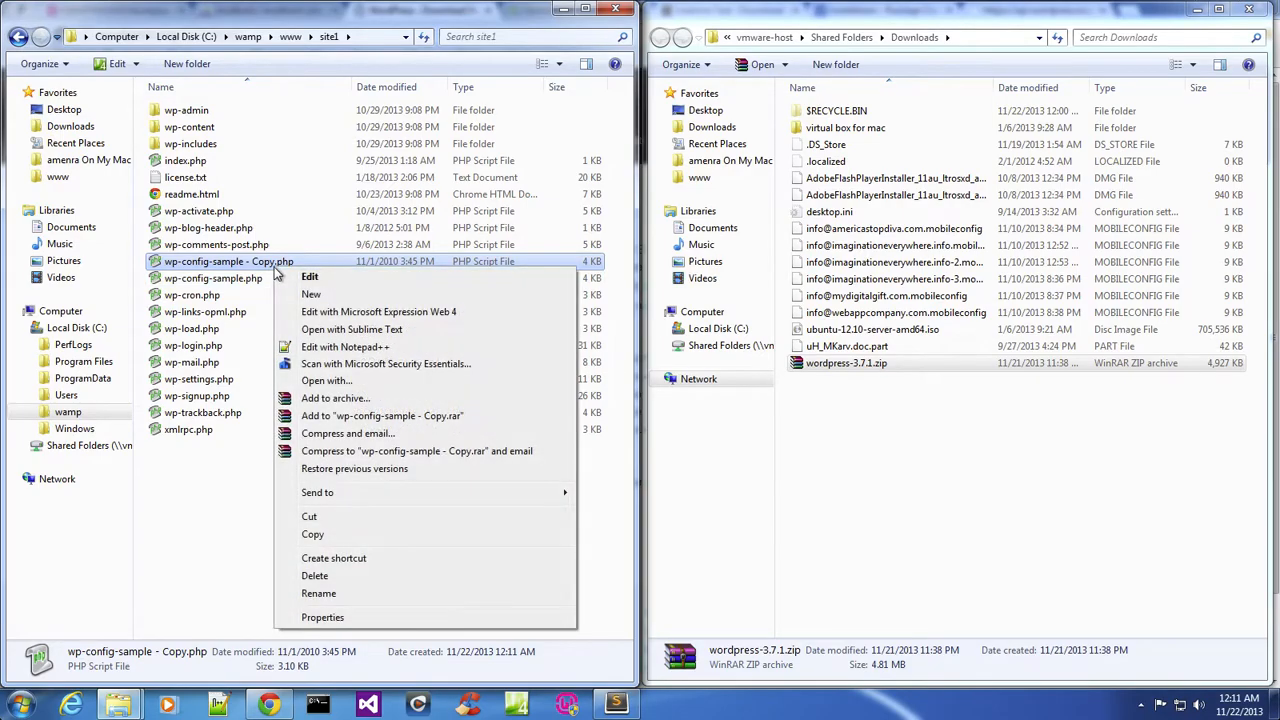
{"action": "left_click", "coordinate": [345, 593]}
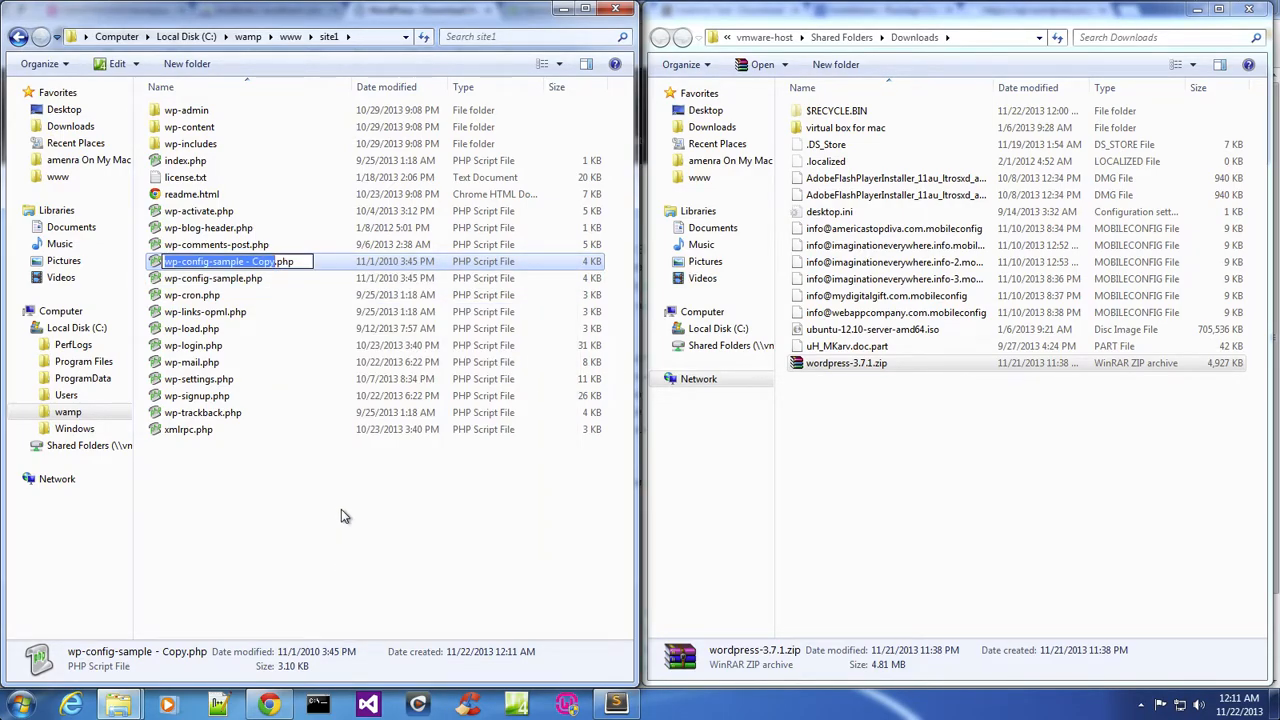
{"action": "key", "text": "Right"}
{"action": "key", "text": "BackSpace"}
{"action": "key", "text": "BackSpace"}
{"action": "key", "text": "BackSpace"}
{"action": "key", "text": "BackSpace"}
{"action": "key", "text": "BackSpace"}
{"action": "key", "text": "BackSpace"}
{"action": "key", "text": "BackSpace"}
{"action": "key", "text": "BackSpace"}
{"action": "key", "text": "BackSpace"}
{"action": "key", "text": "BackSpace"}
{"action": "key", "text": "BackSpace"}
{"action": "key", "text": "BackSpace"}
{"action": "key", "text": "BackSpace"}
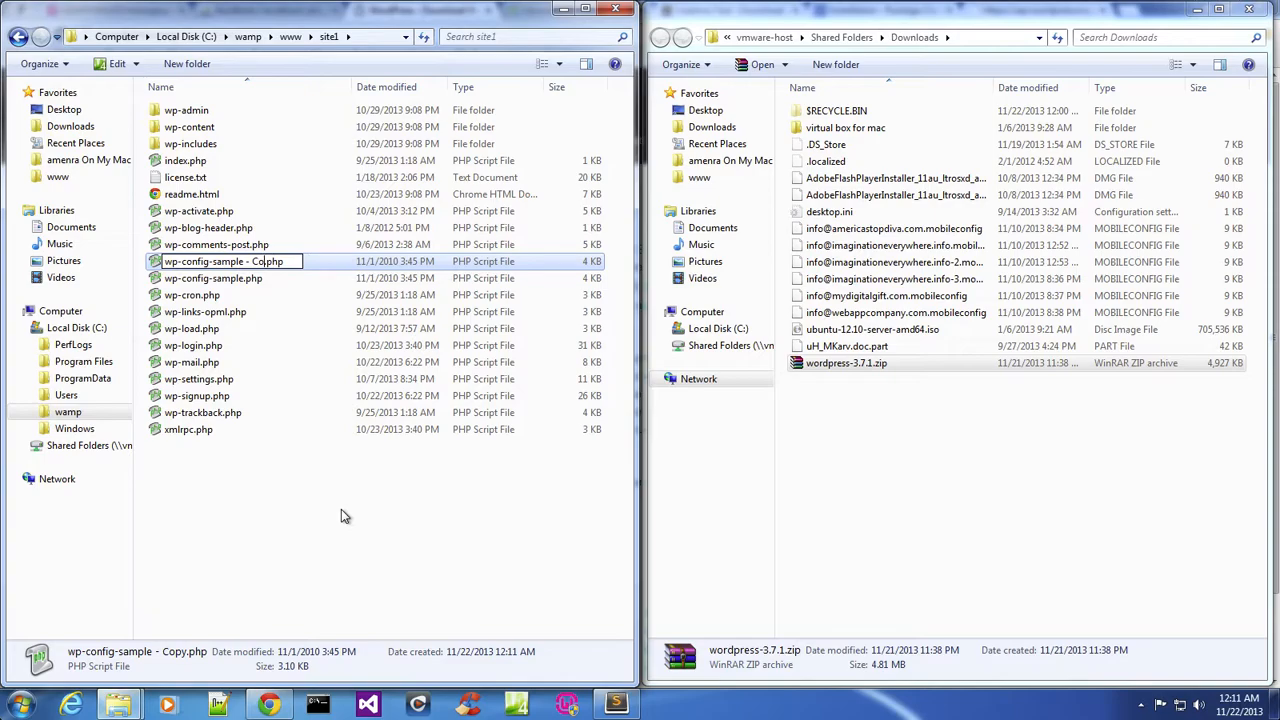
{"action": "key", "text": "BackSpace"}
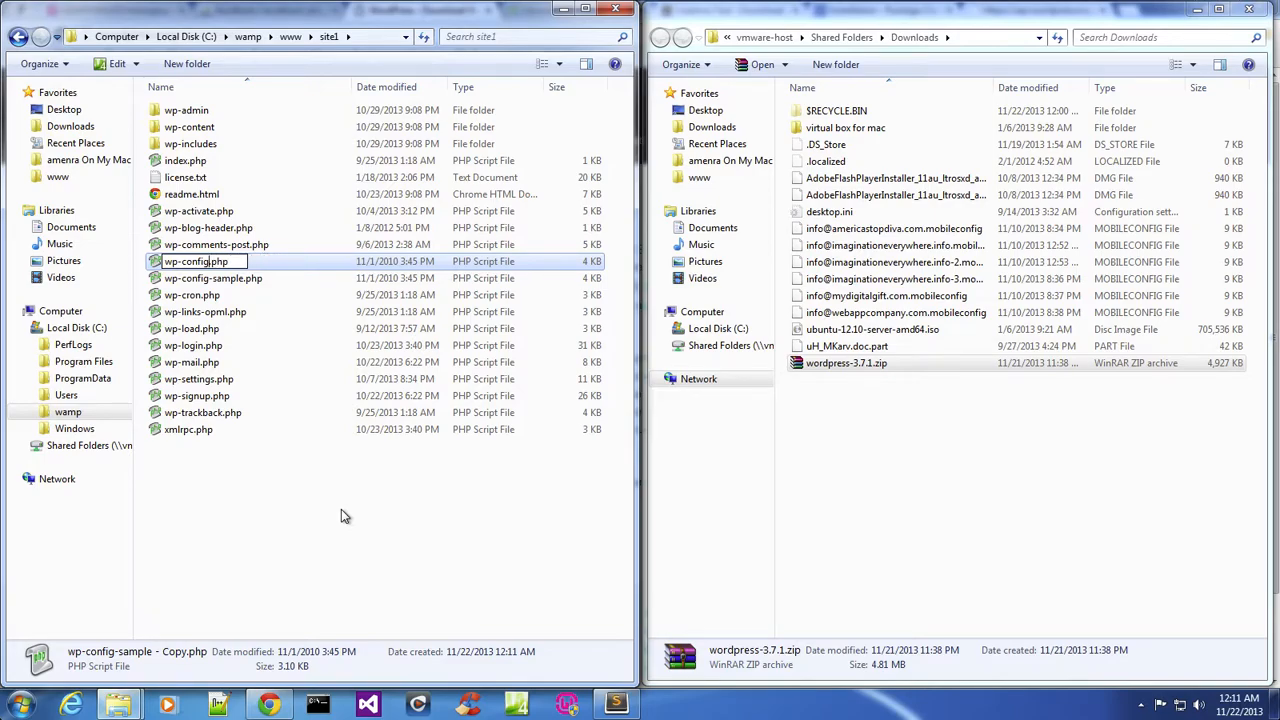
{"action": "left_click", "coordinate": [305, 518]}
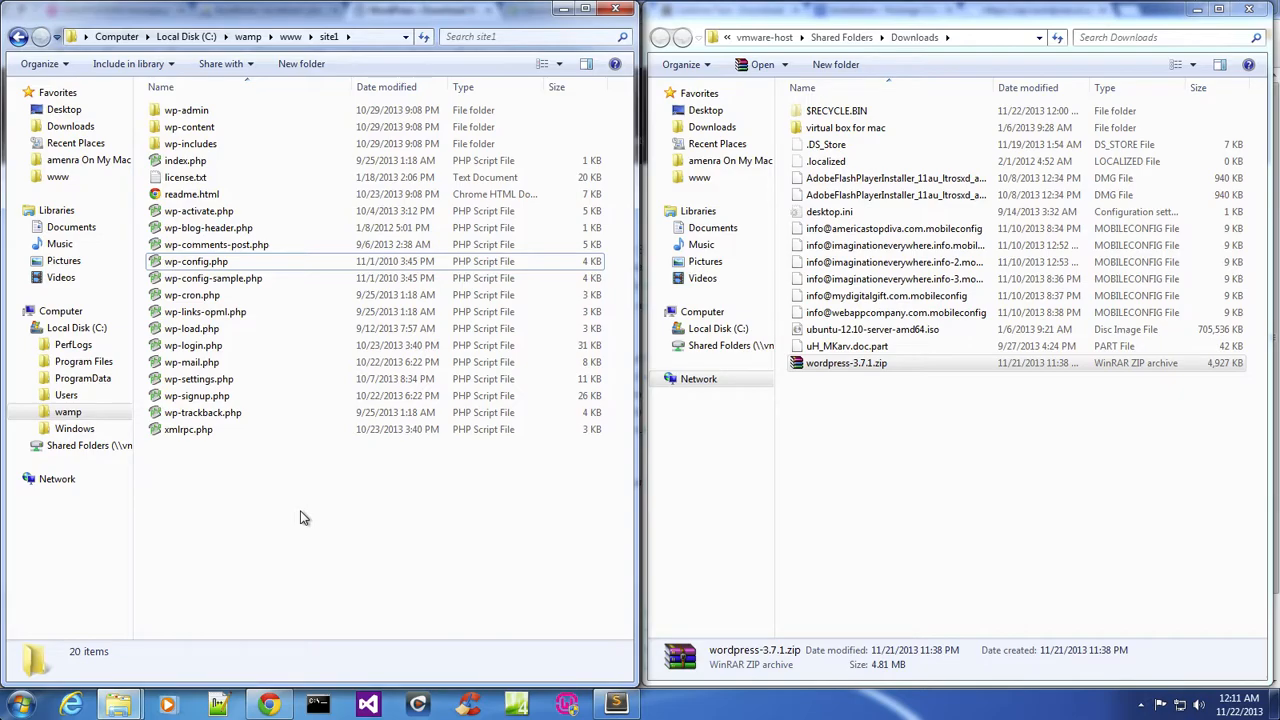
Delete the wp-config.php file, confirming the move to the Recycle Bin.
{"action": "left_click", "coordinate": [248, 262]}
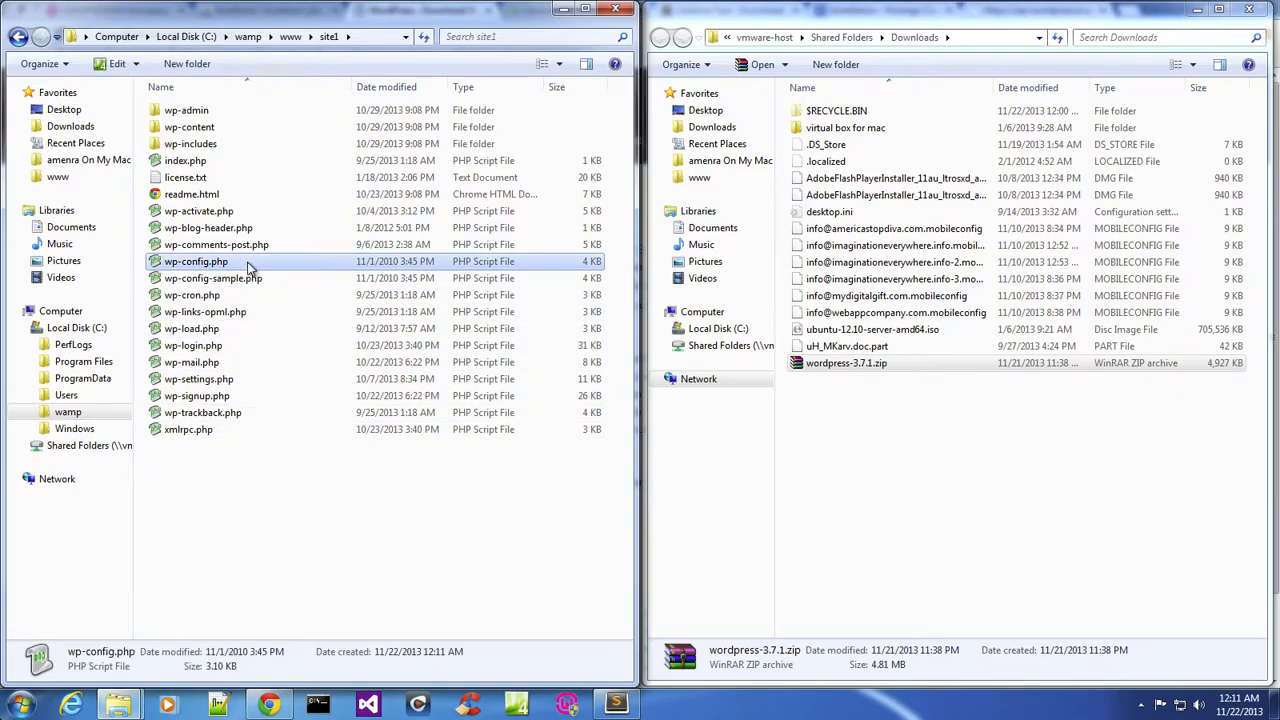
{"action": "right_click", "coordinate": [248, 266]}
{"action": "left_click", "coordinate": [343, 577]}
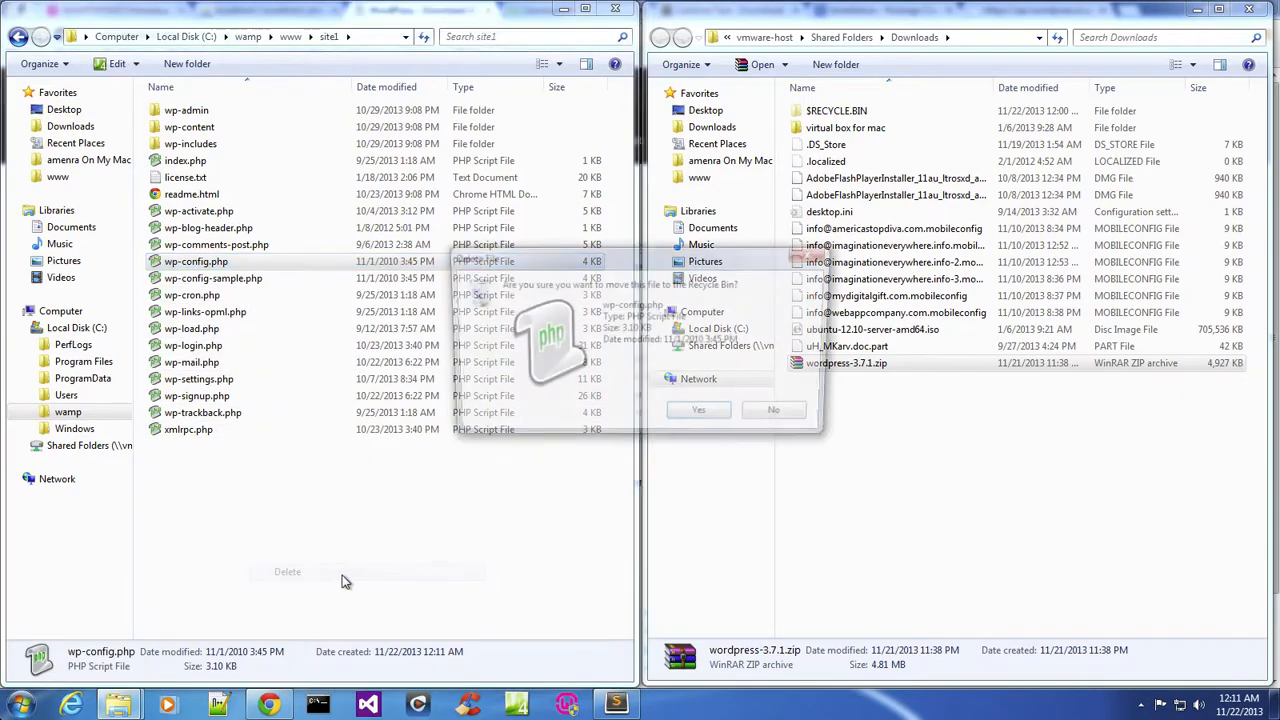
{"action": "left_click", "coordinate": [700, 412]}
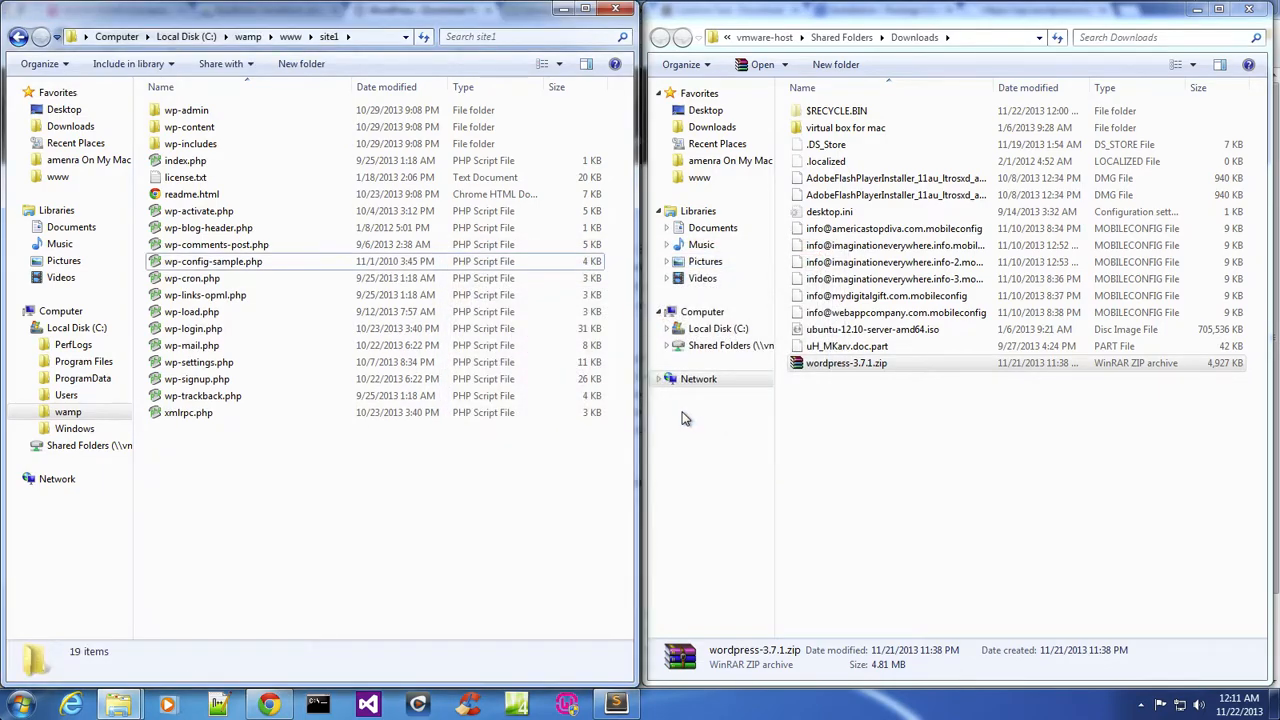
Open GenerateWP's wp-config.php Generator in the browser and show its DB Connect settings.
{"action": "left_click", "coordinate": [249, 446]}
{"action": "left_click", "coordinate": [270, 265]}
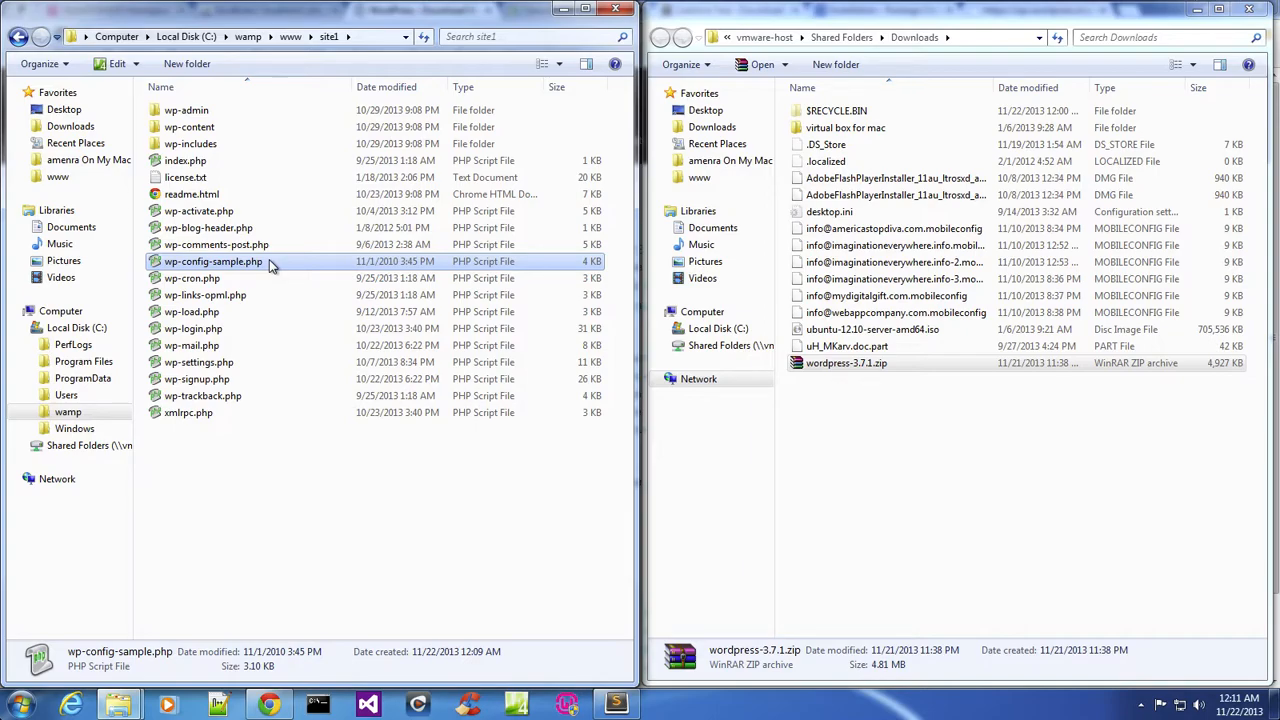
{"action": "left_click", "coordinate": [270, 705]}
{"action": "left_click_drag", "start_coordinate": [320, 532], "coordinate": [366, 412]}
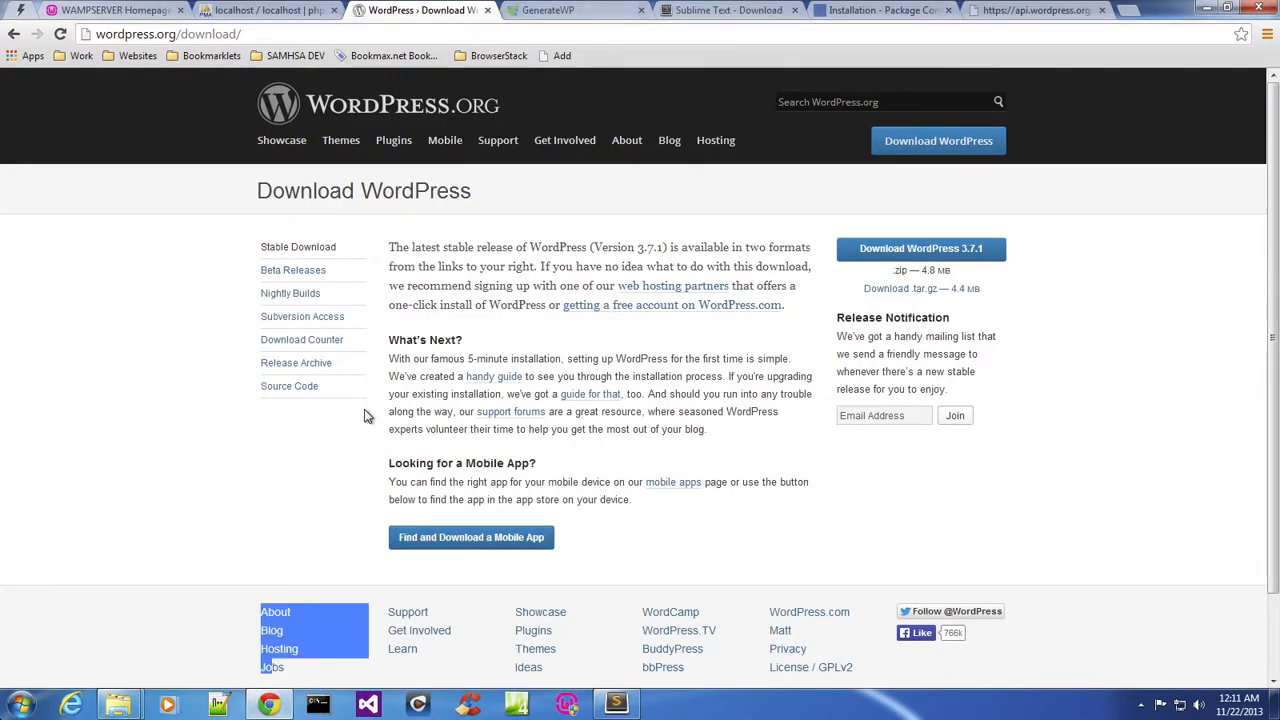
{"action": "left_click", "coordinate": [173, 328]}
{"action": "left_click", "coordinate": [550, 10]}
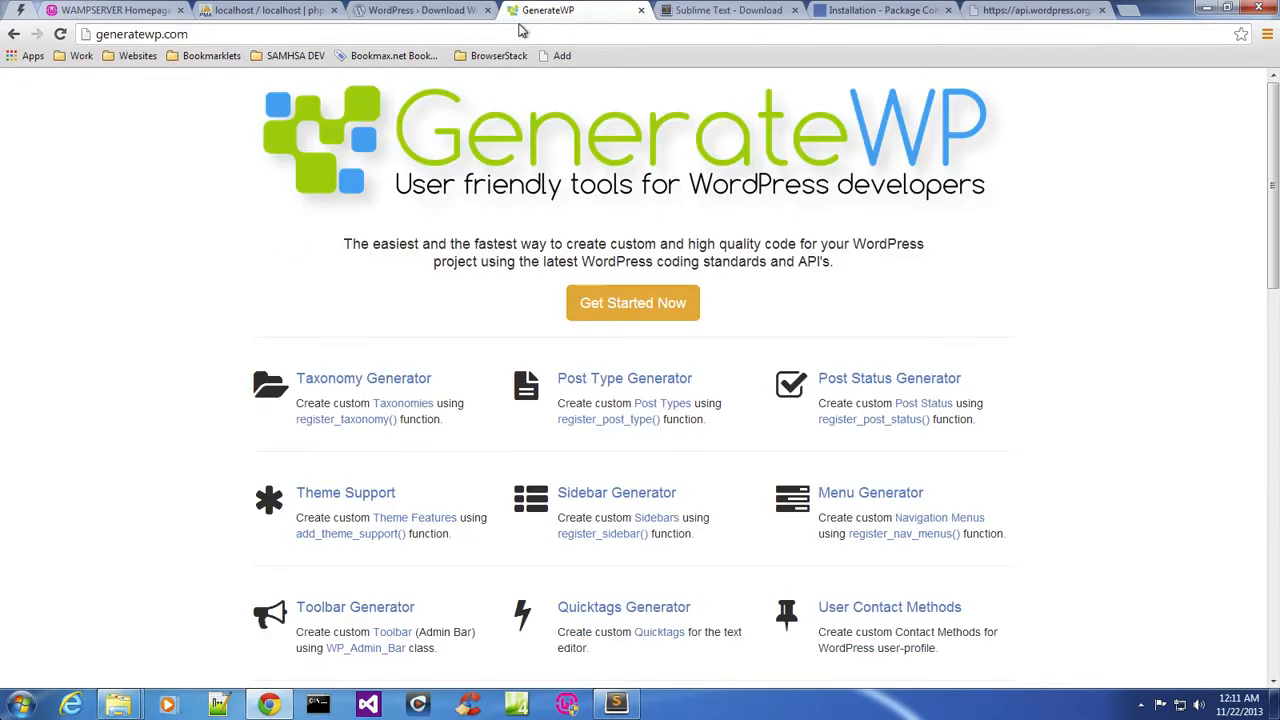
{"action": "scroll", "coordinate": [443, 280], "scroll_direction": "down", "scroll_amount": 2}
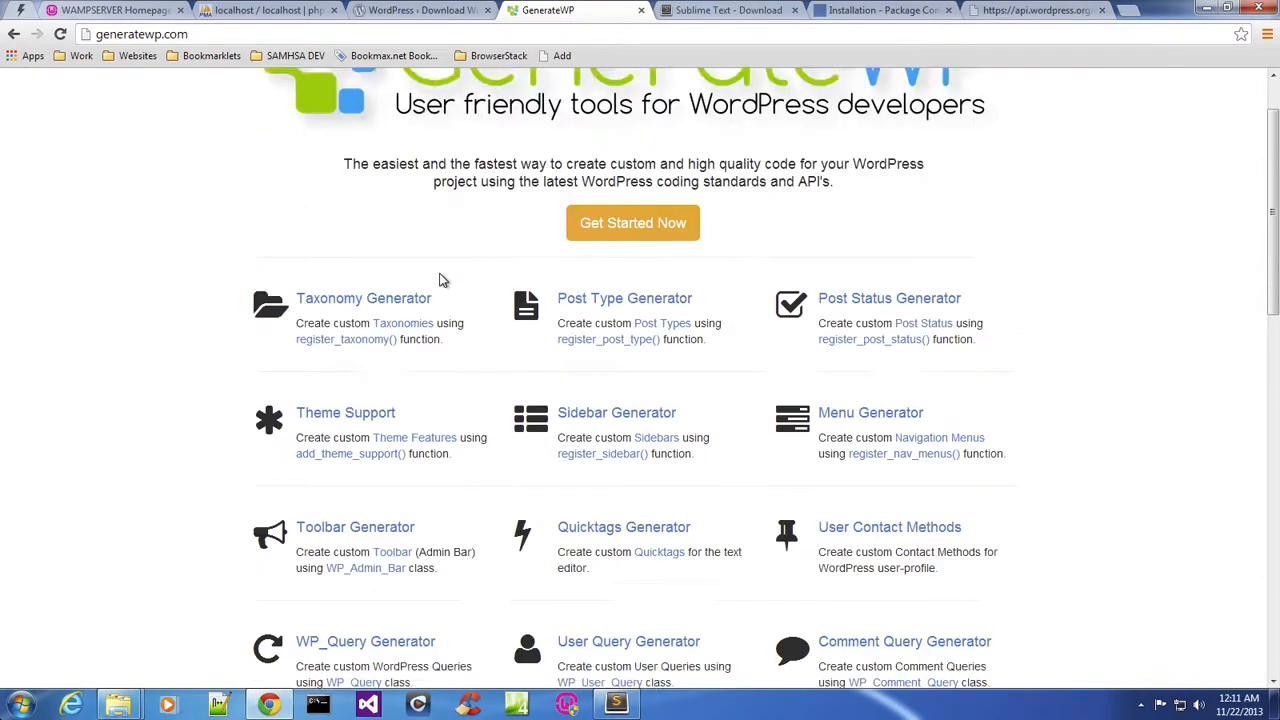
{"action": "scroll", "coordinate": [443, 280], "scroll_direction": "down", "scroll_amount": 1}
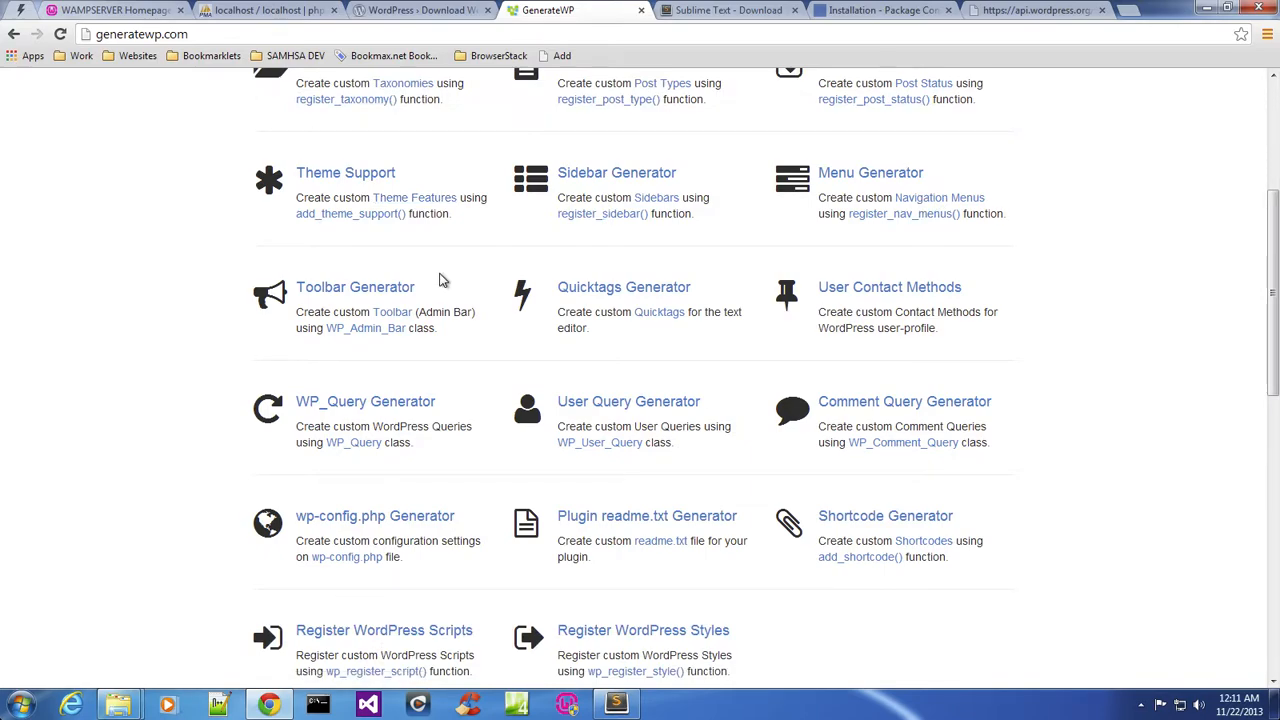
{"action": "scroll", "coordinate": [443, 280], "scroll_direction": "down", "scroll_amount": 2}
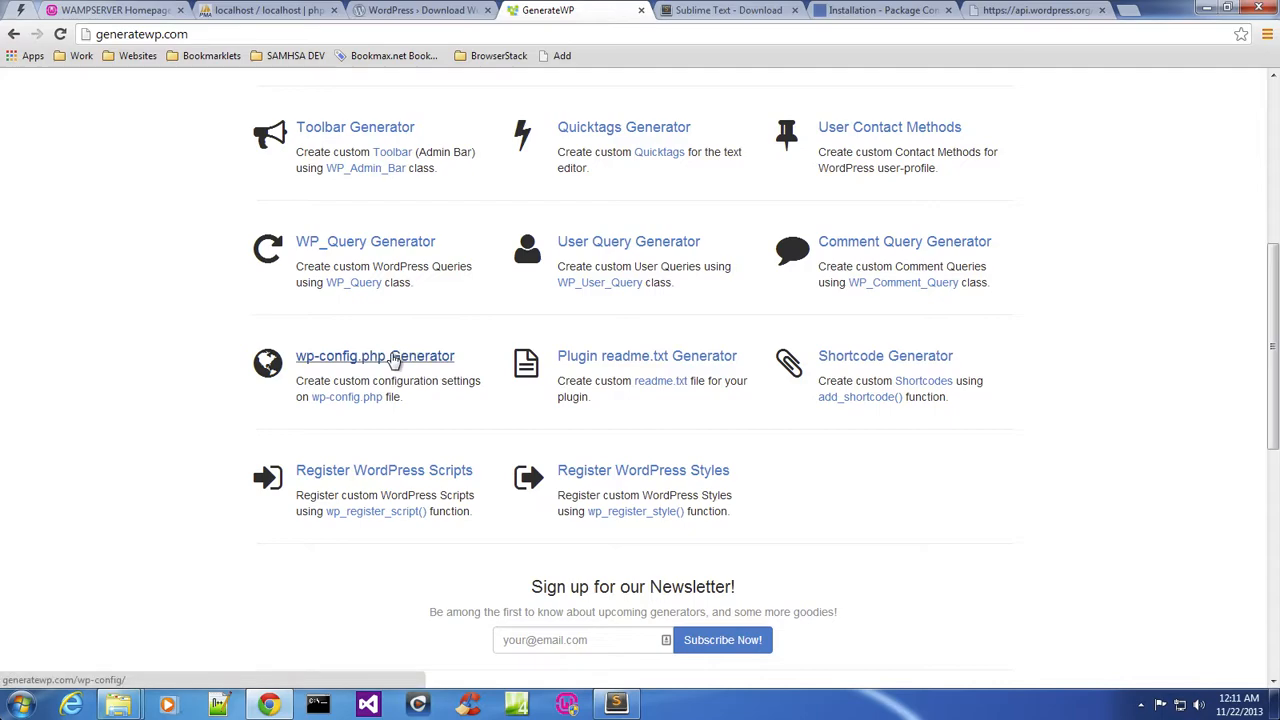
{"action": "left_click", "coordinate": [393, 358]}
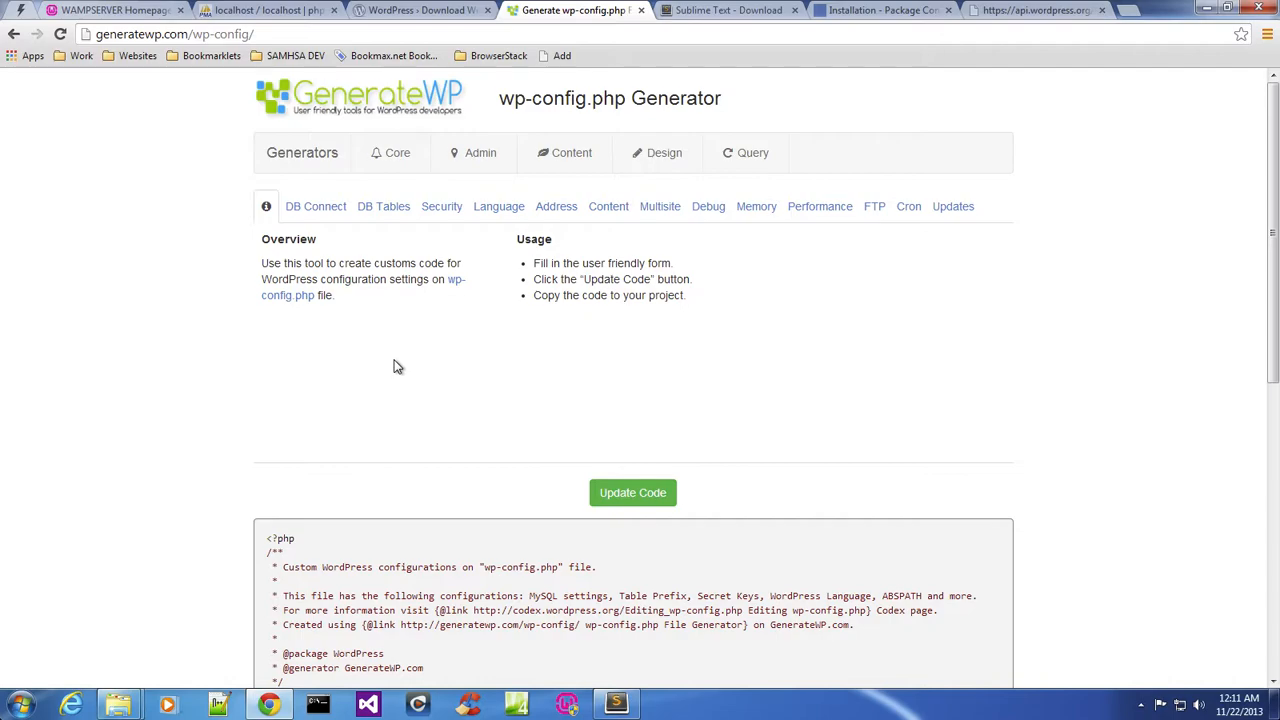
{"action": "left_click", "coordinate": [330, 218]}
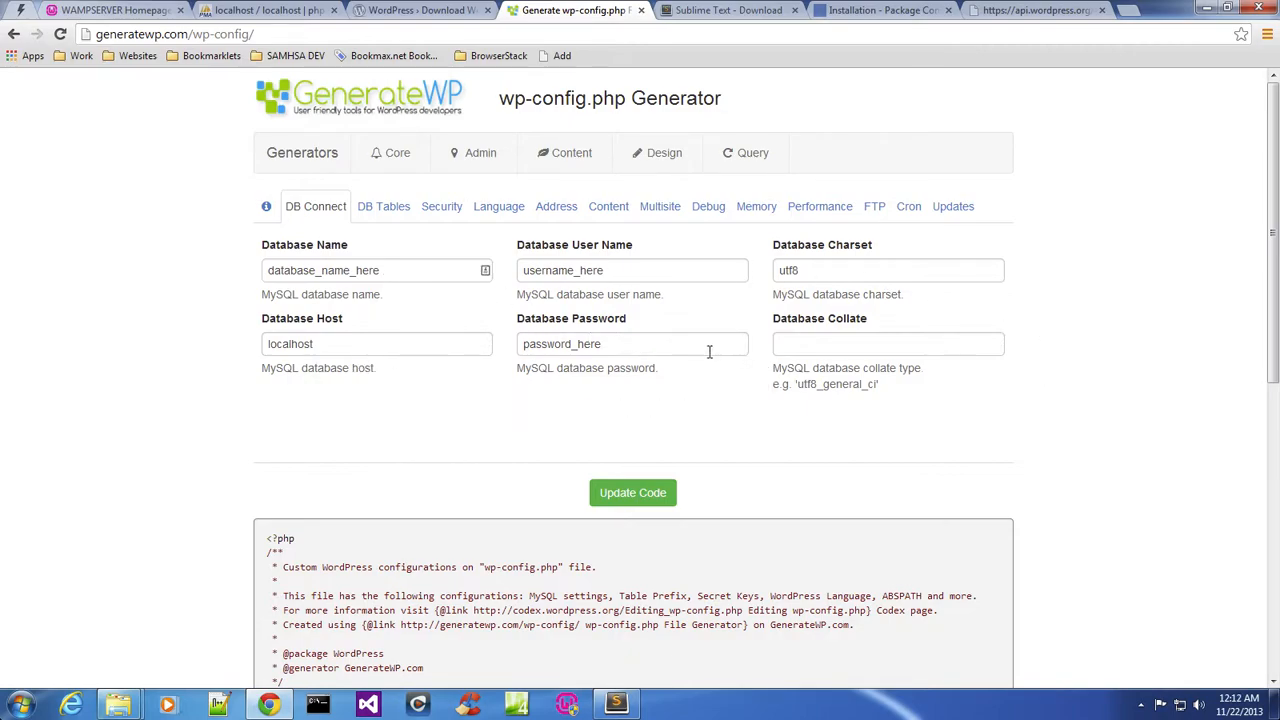
Check the database list in phpMyAdmin, then return to the generator.
{"action": "left_click", "coordinate": [262, 12]}
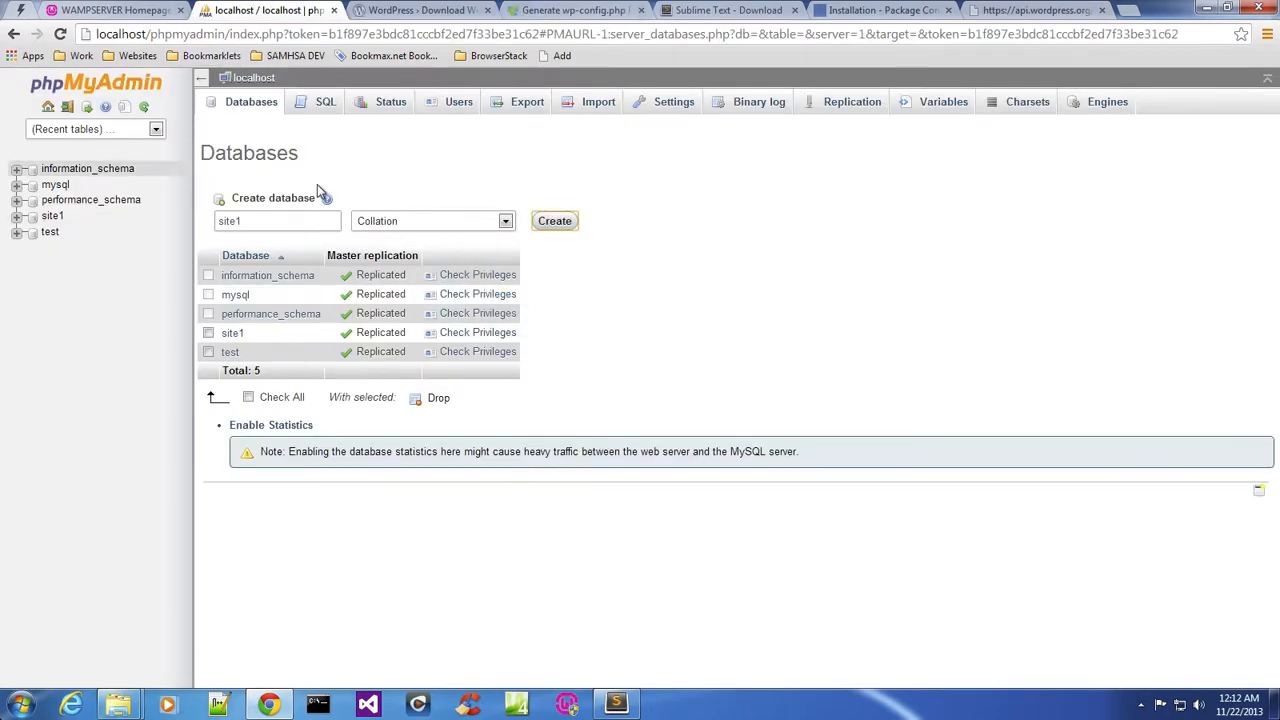
{"action": "left_click", "coordinate": [504, 9]}
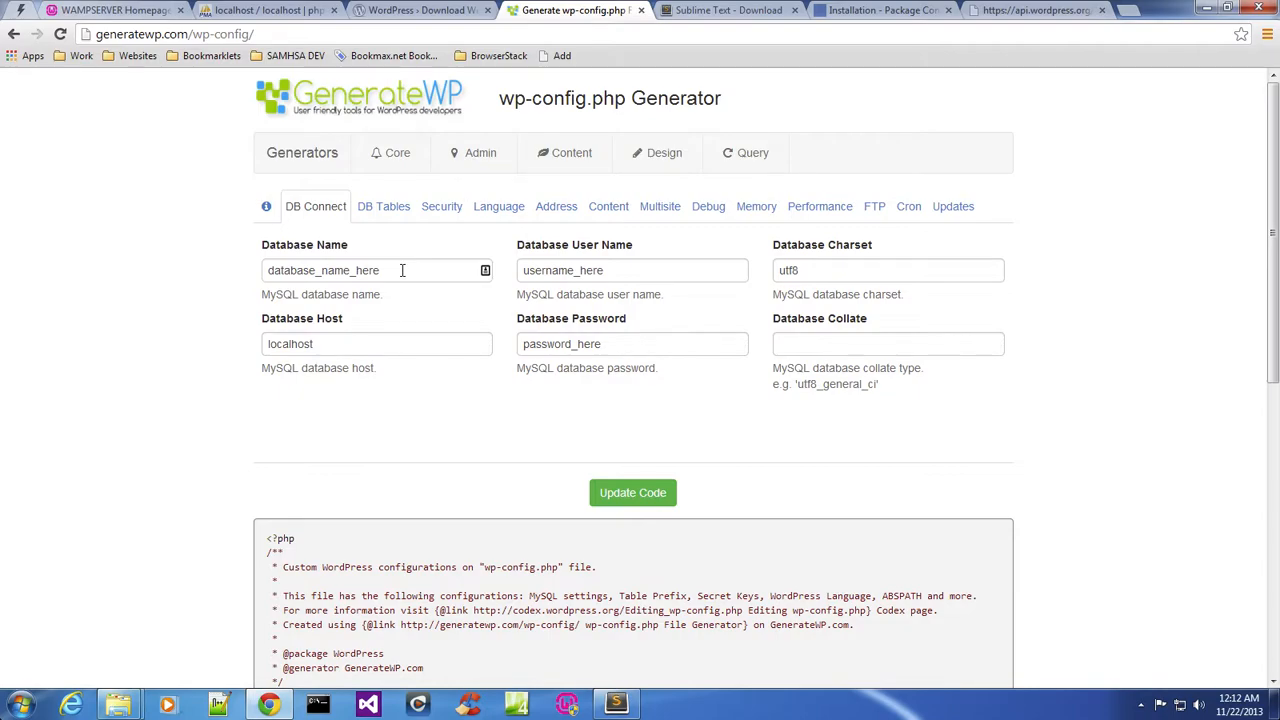
{"action": "left_click", "coordinate": [262, 10]}
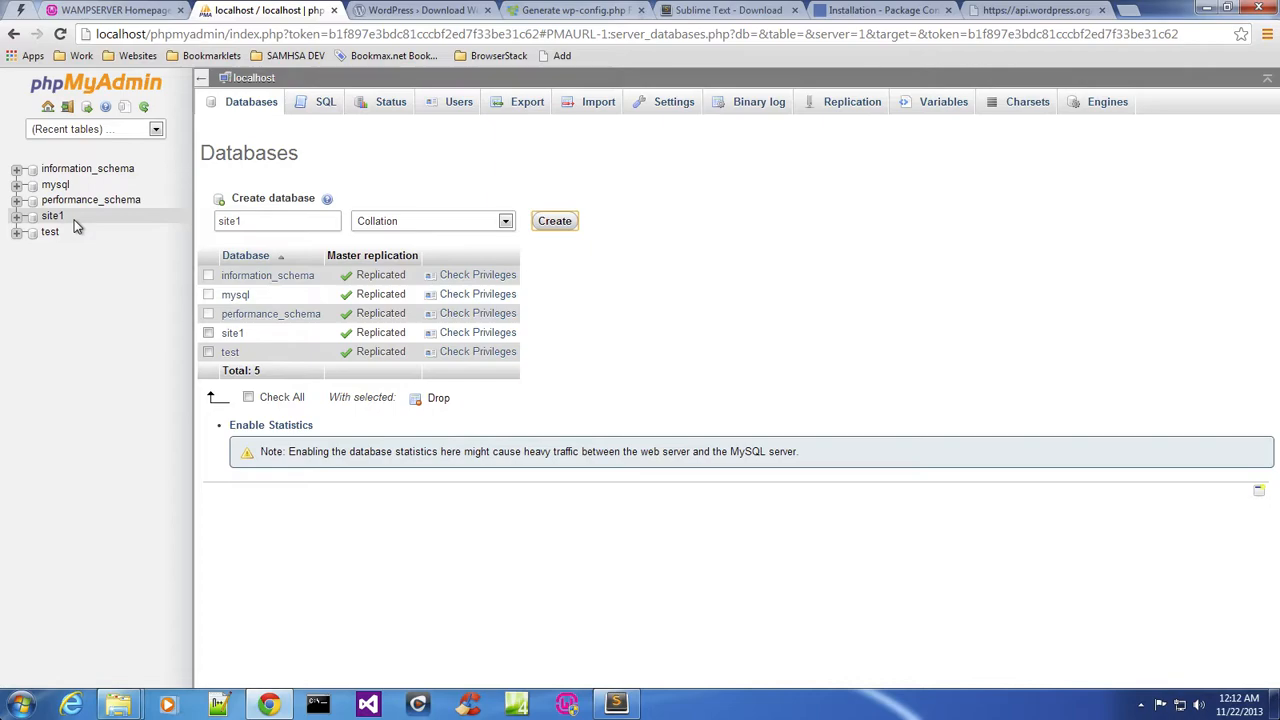
{"action": "left_click", "coordinate": [560, 12]}
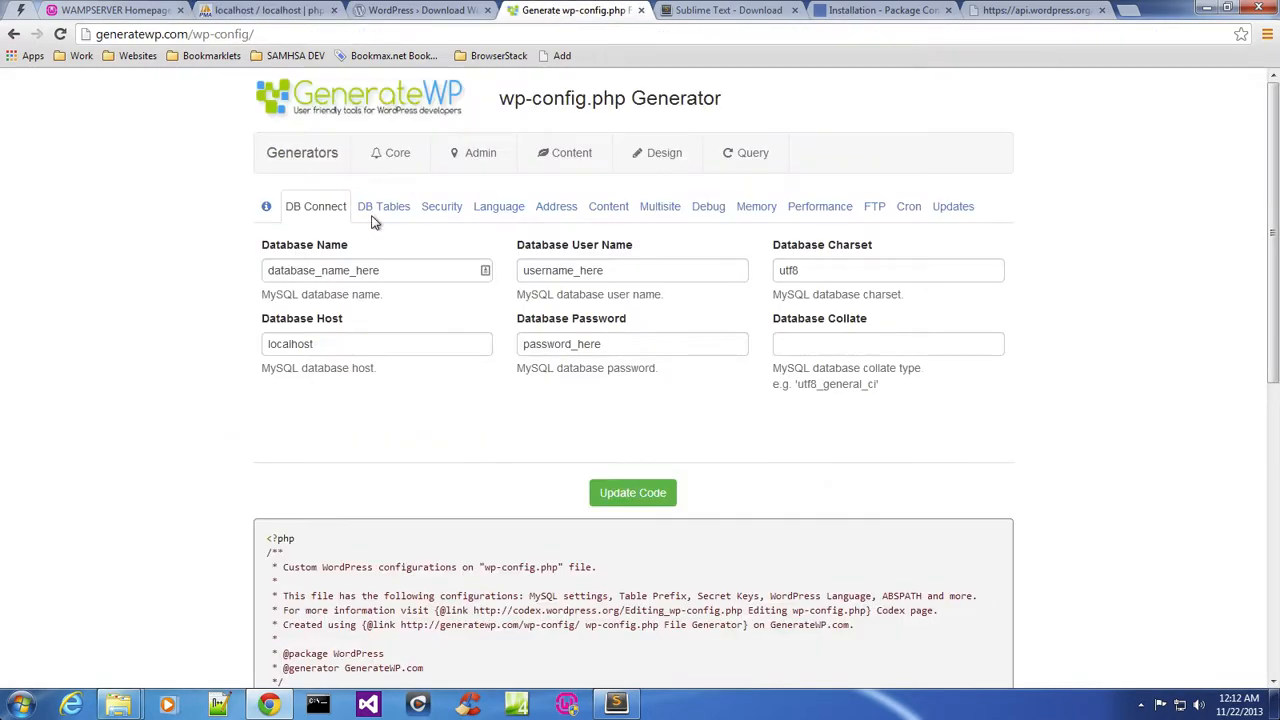
Set the Database Name to site1 and the Database User Name to root.
{"action": "left_click_drag", "start_coordinate": [417, 262], "coordinate": [186, 260]}
{"action": "type", "text": "site1"}
{"action": "left_click", "coordinate": [193, 272]}
{"action": "left_click_drag", "start_coordinate": [619, 265], "coordinate": [478, 267]}
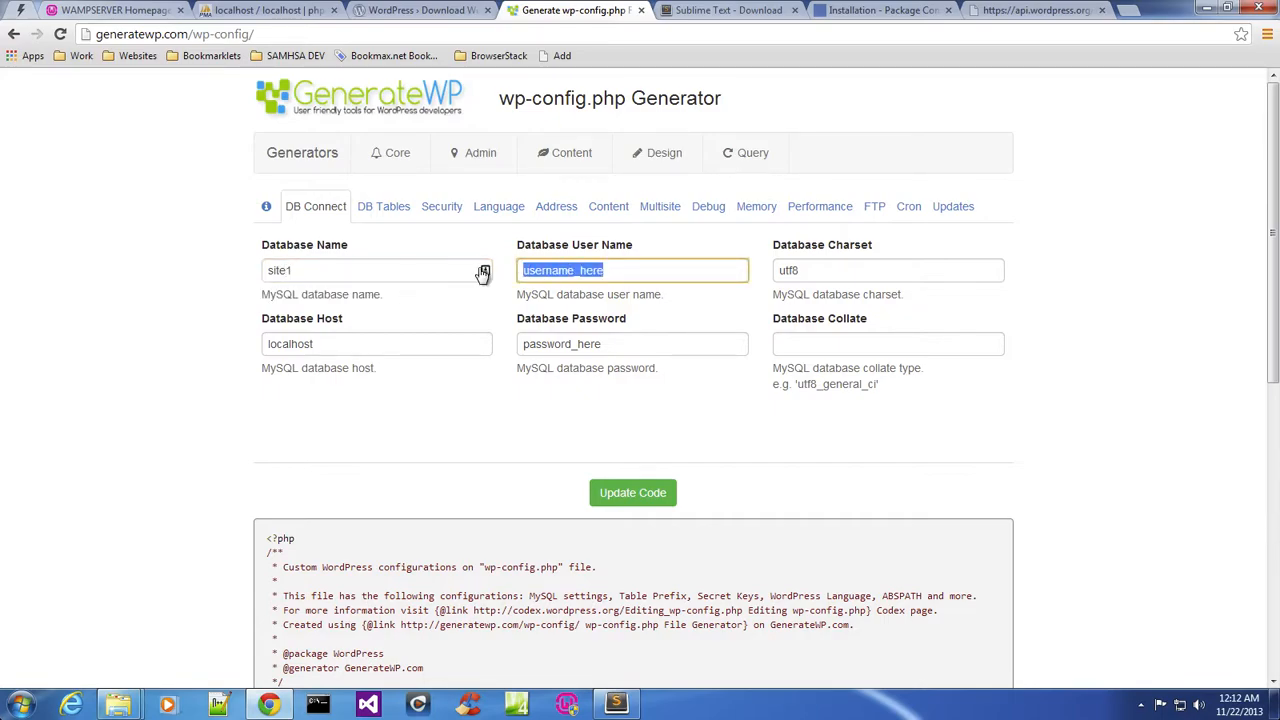
{"action": "type", "text": "roo"}
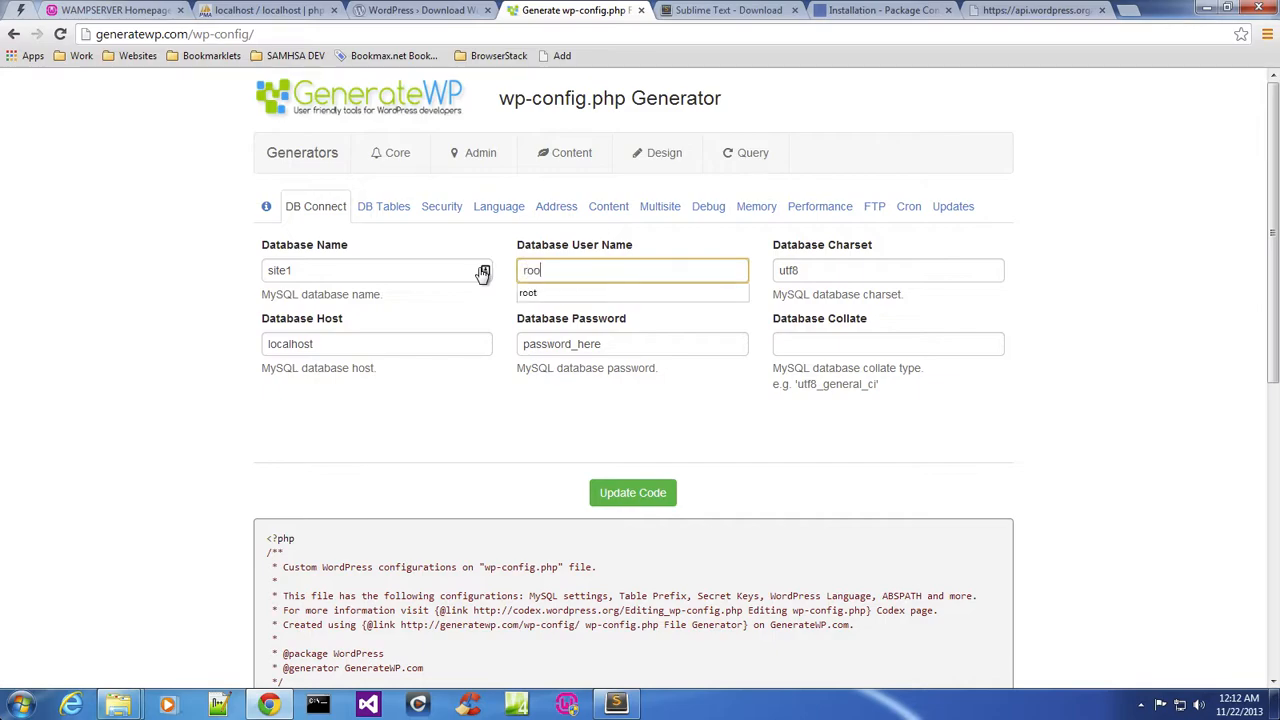
{"action": "left_click", "coordinate": [487, 382]}
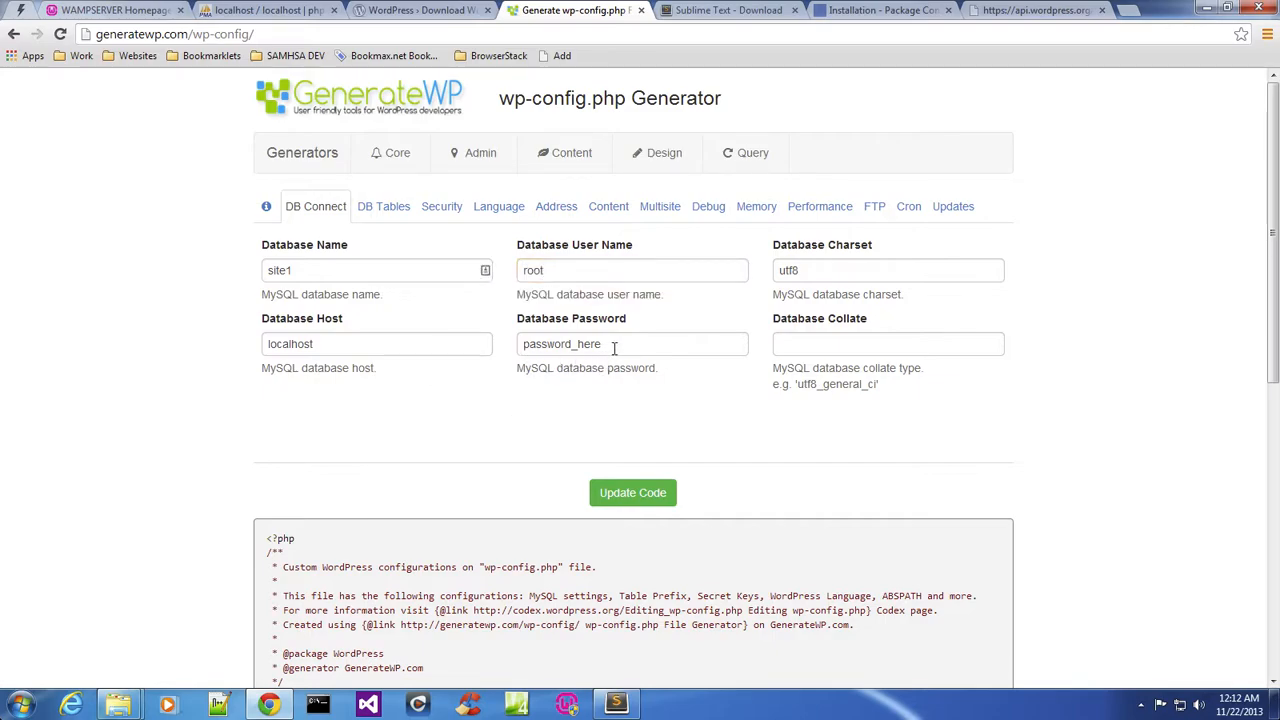
Clear the Database Password field and update the generated code.
{"action": "left_click_drag", "start_coordinate": [614, 347], "coordinate": [505, 351]}
{"action": "key", "text": "BackSpace"}
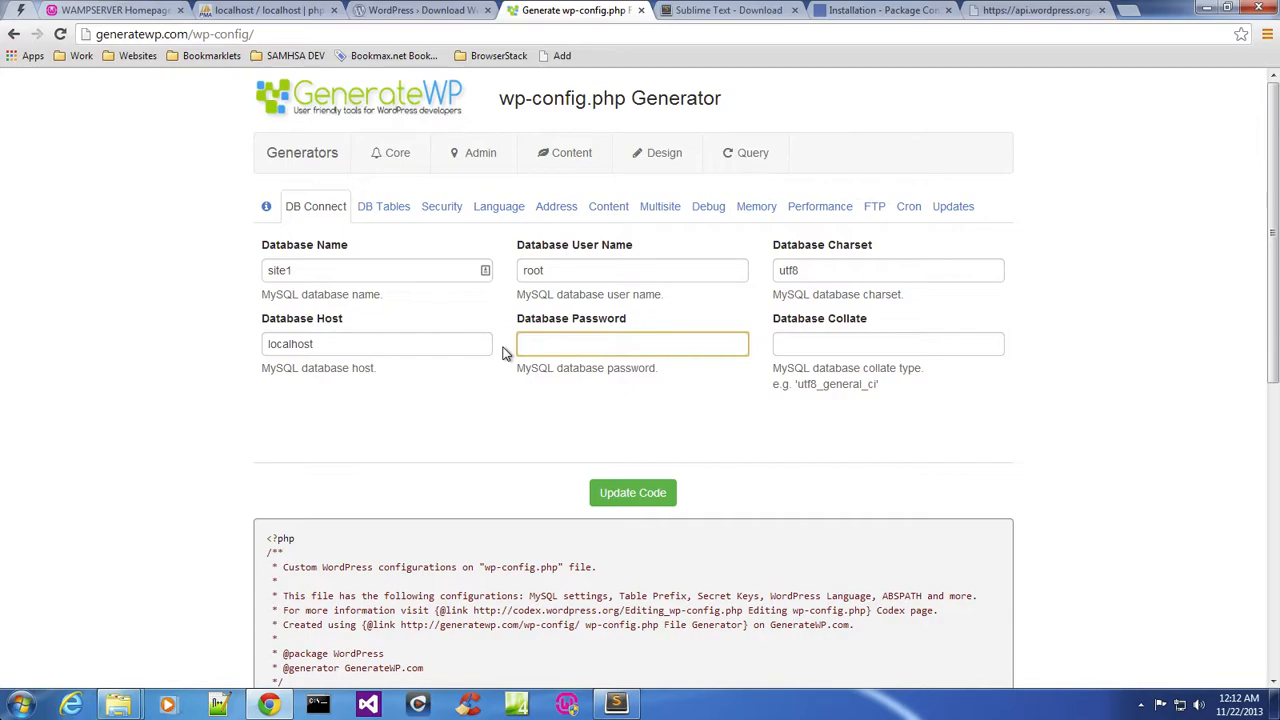
{"action": "left_click", "coordinate": [633, 492]}
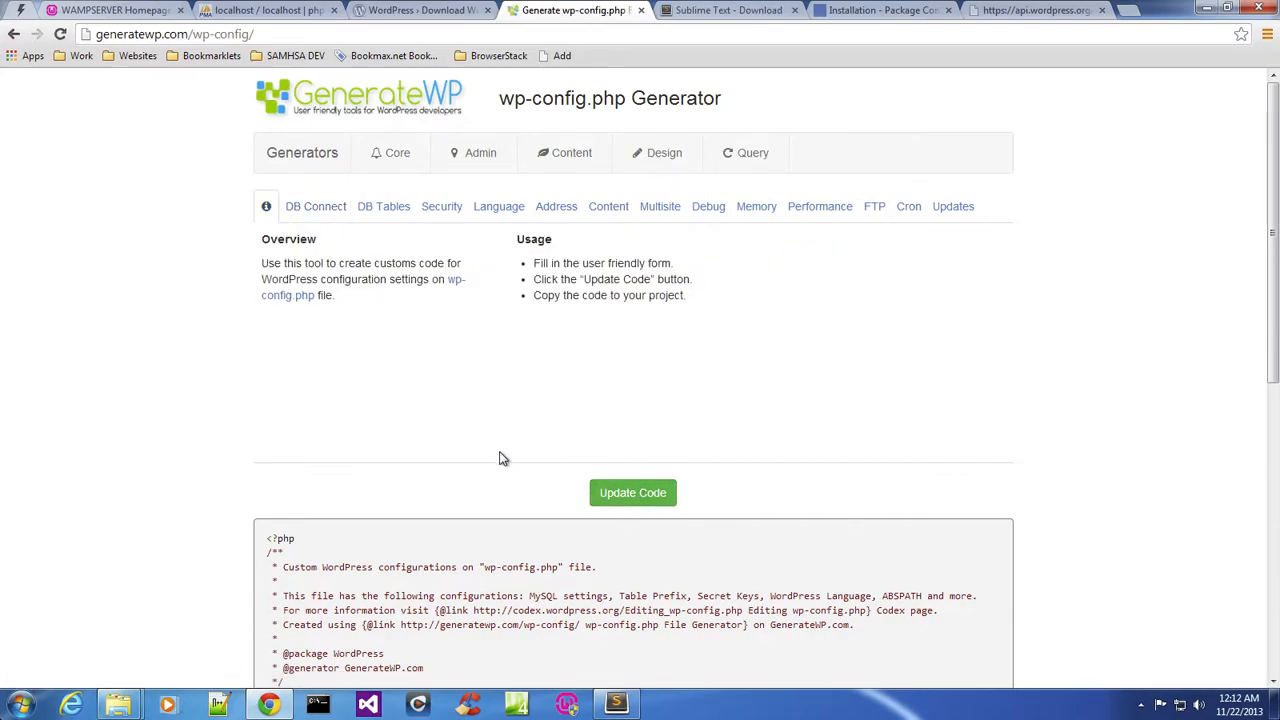
Copy all of the generated wp-config.php code and switch to Sublime Text.
{"action": "scroll", "coordinate": [500, 457], "scroll_direction": "down", "scroll_amount": 1}
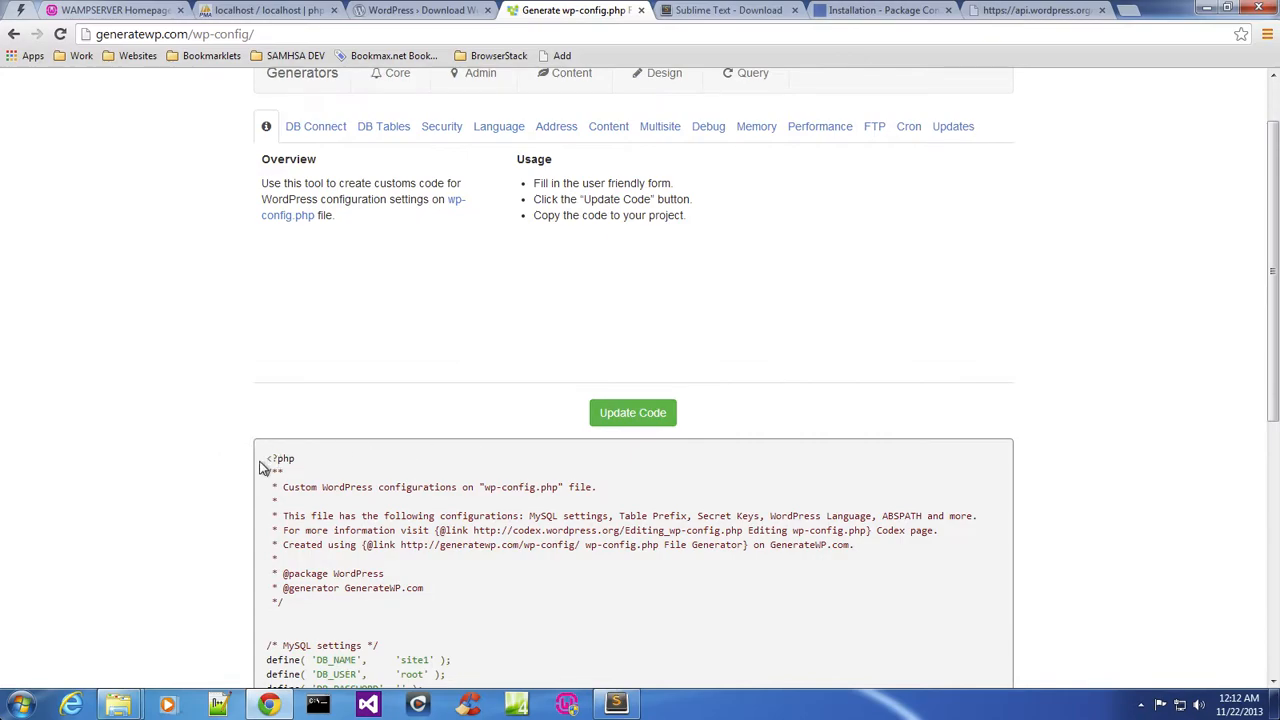
{"action": "left_click_drag", "start_coordinate": [268, 462], "coordinate": [603, 612]}
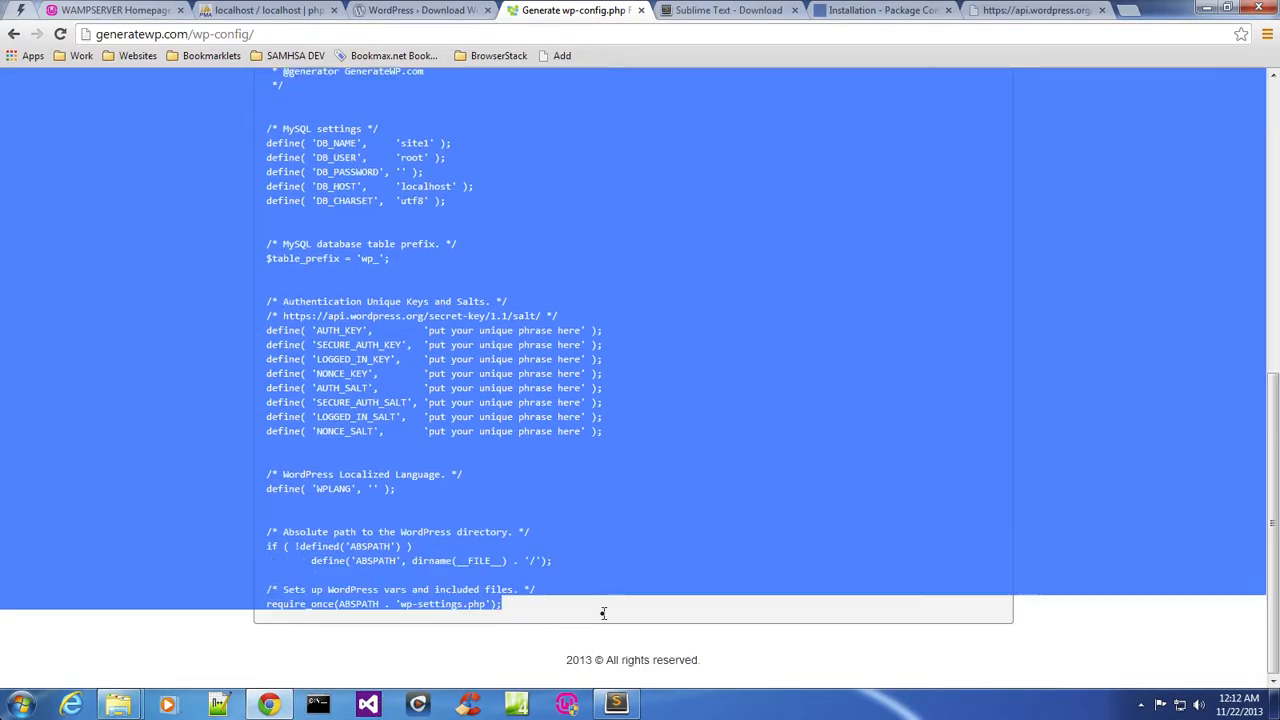
{"action": "right_click", "coordinate": [523, 463]}
{"action": "left_click", "coordinate": [563, 464]}
{"action": "left_click", "coordinate": [620, 704]}
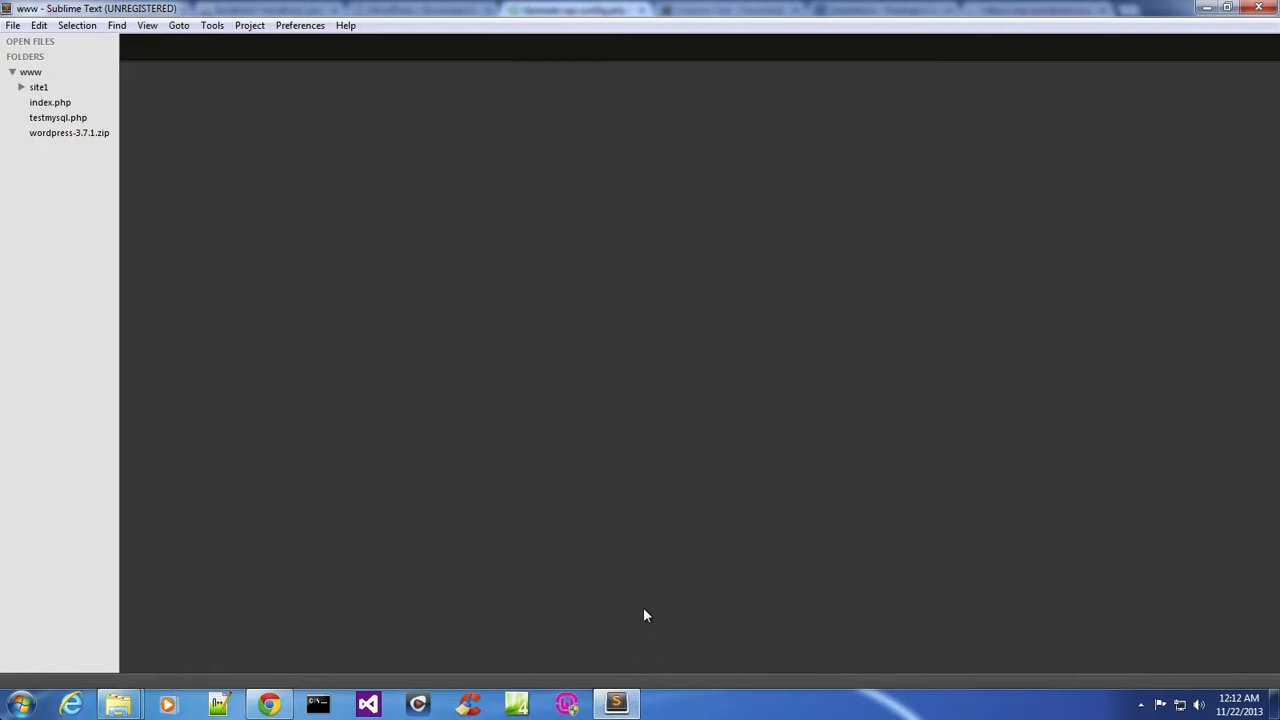
{"action": "left_click", "coordinate": [270, 704]}
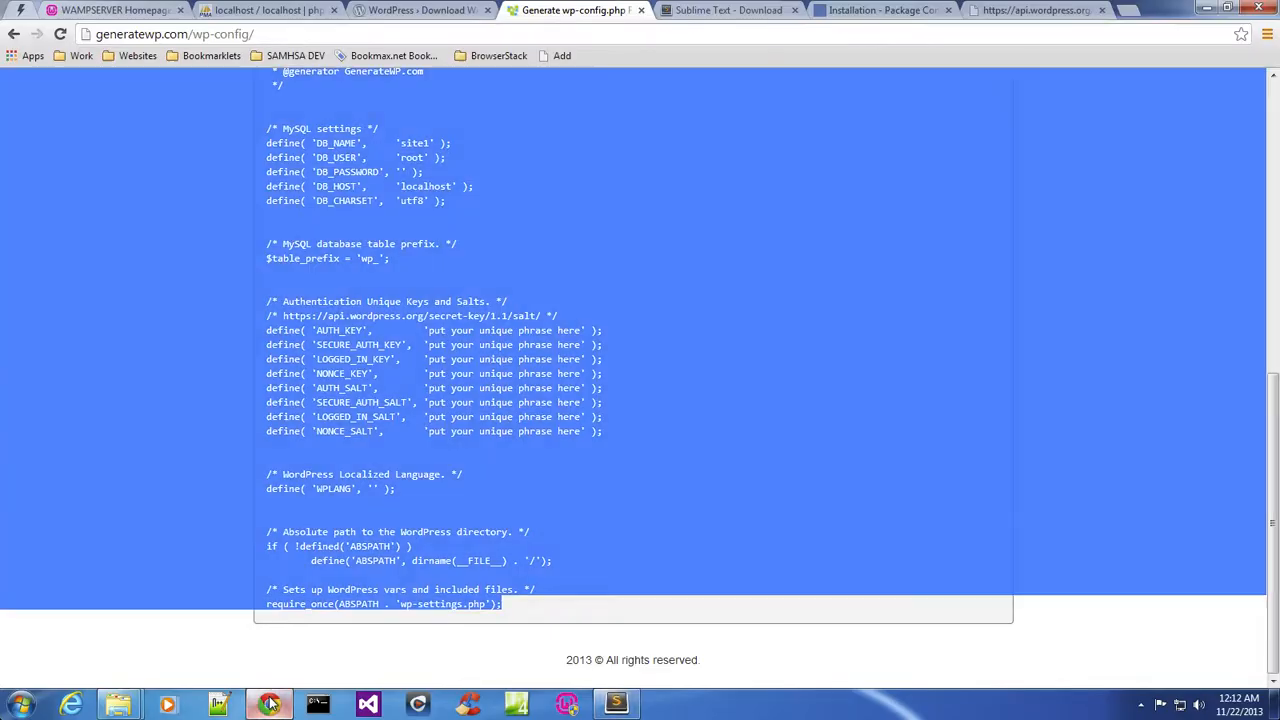
{"action": "left_click", "coordinate": [715, 12]}
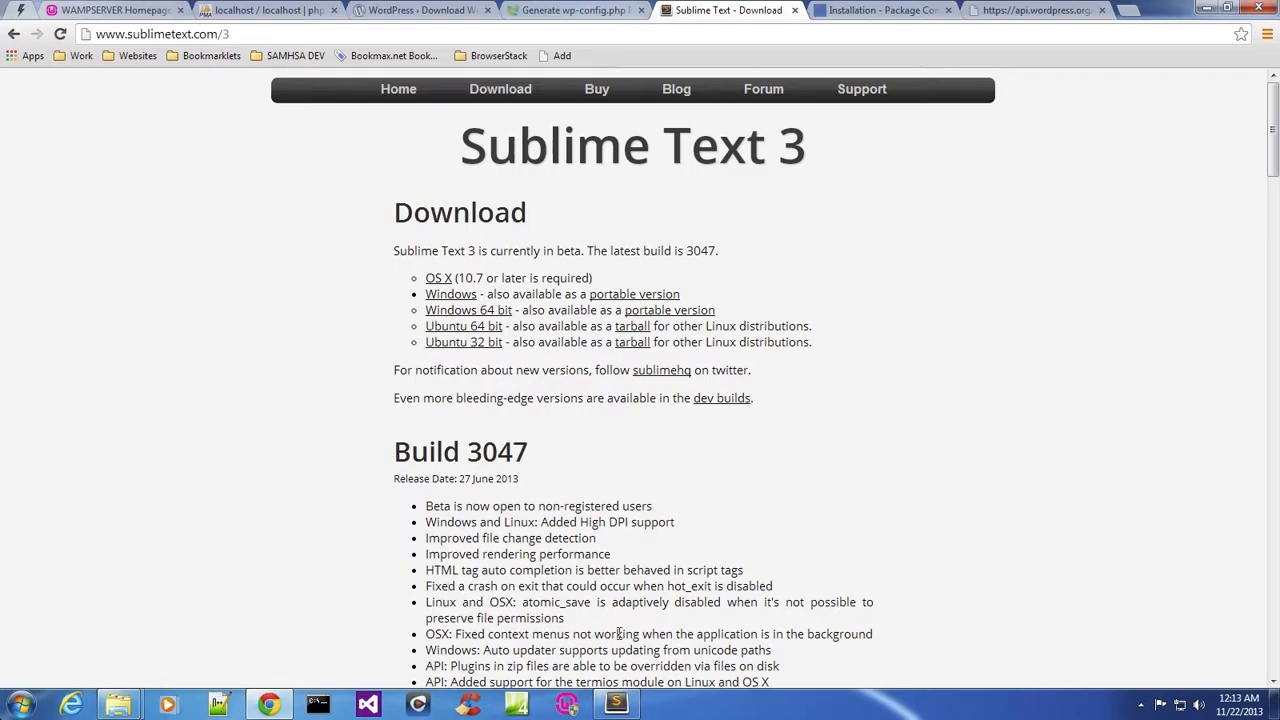
{"action": "left_click", "coordinate": [620, 704]}
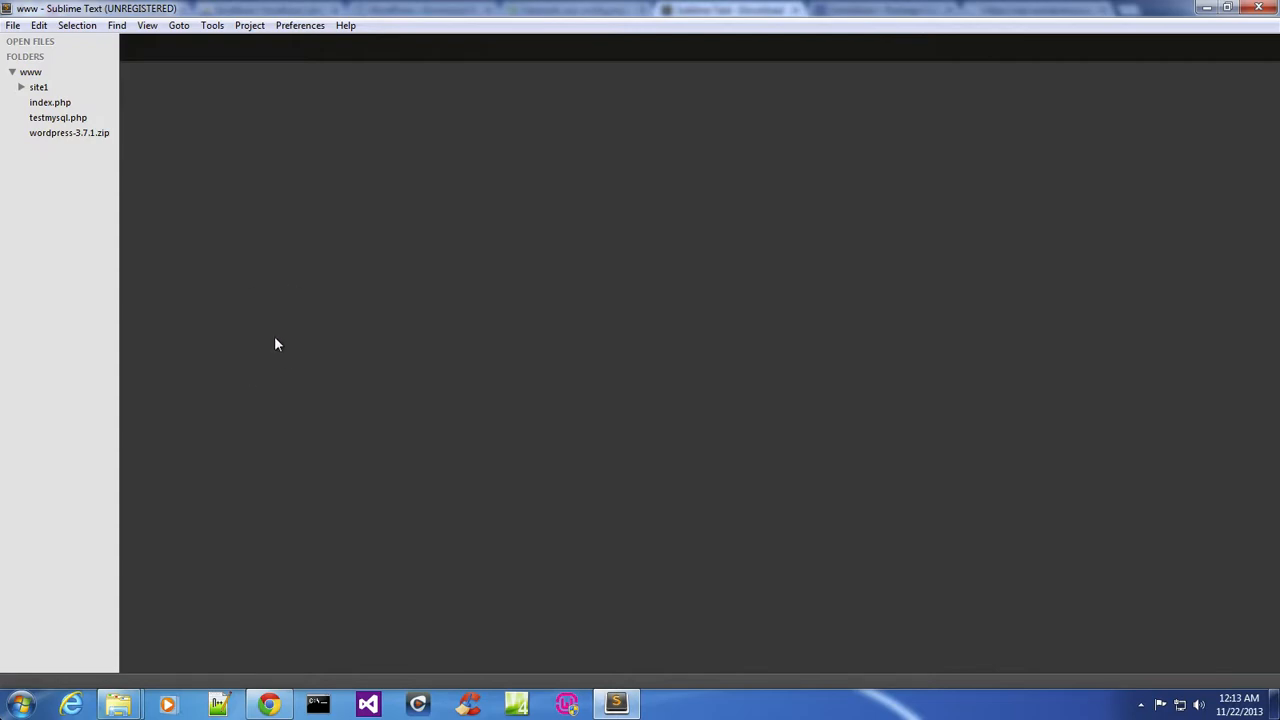
Create a new file and paste the generated wp-config.php code into it.
{"action": "key", "text": "ctrl+n"}
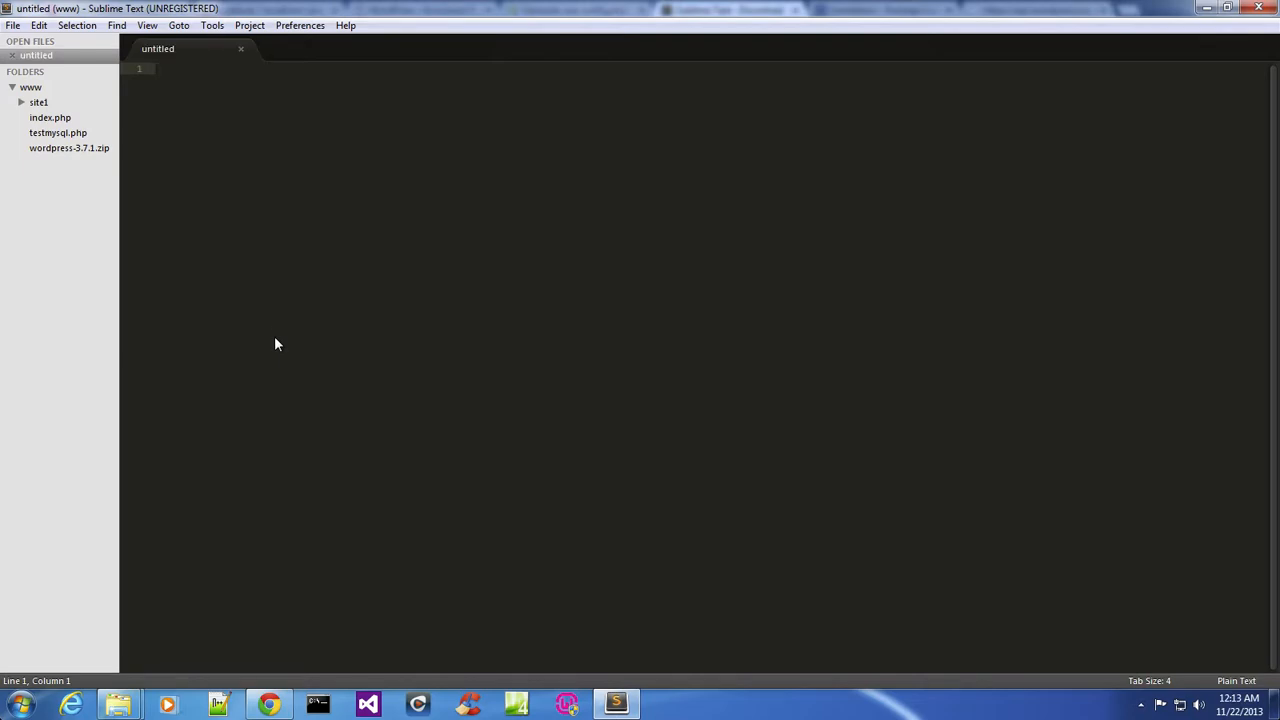
{"action": "right_click", "coordinate": [297, 209]}
{"action": "left_click", "coordinate": [357, 262]}
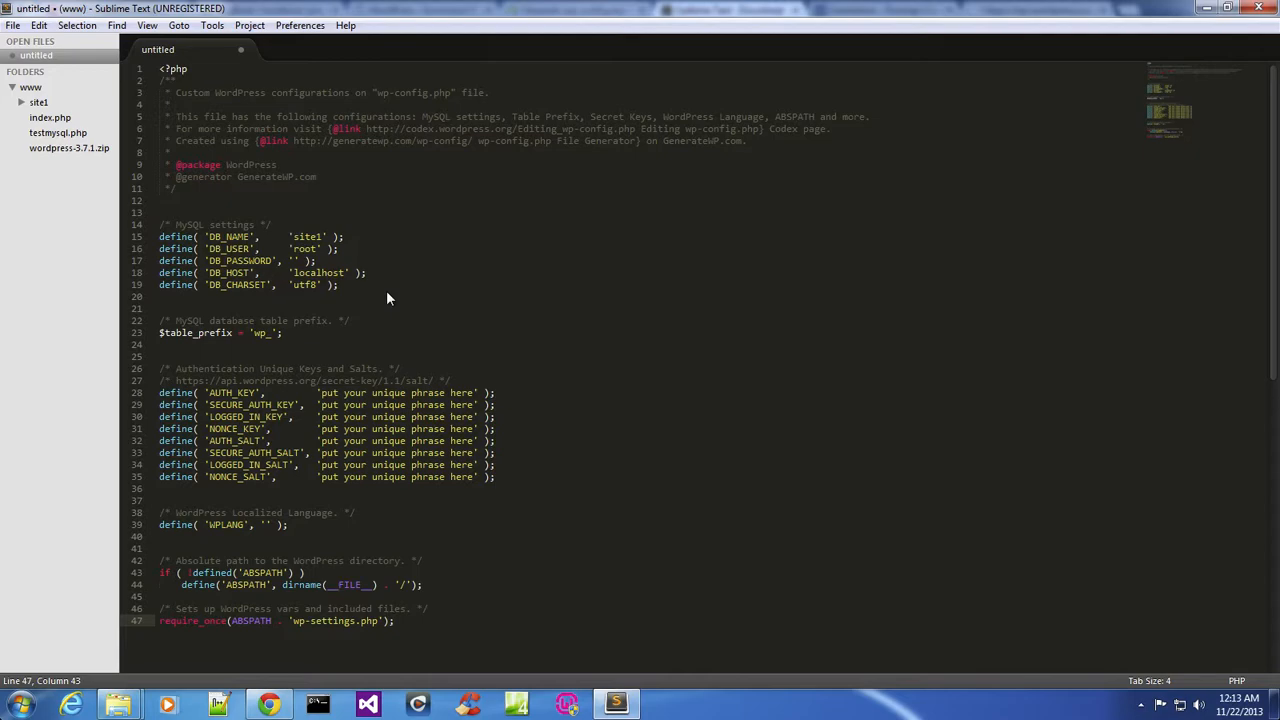
Save the new file as wp-config.php in the site1 folder.
{"action": "key", "text": "ctrl+s"}
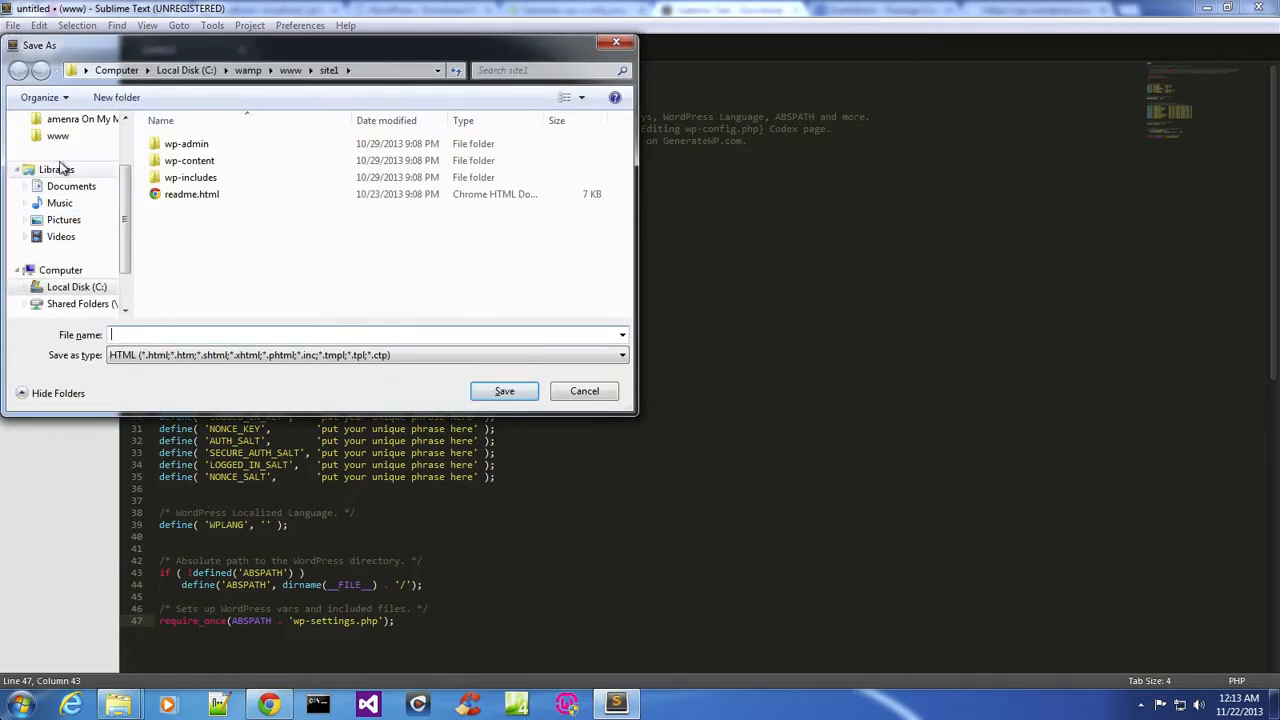
{"action": "left_click", "coordinate": [57, 135]}
{"action": "double_click", "coordinate": [175, 143]}
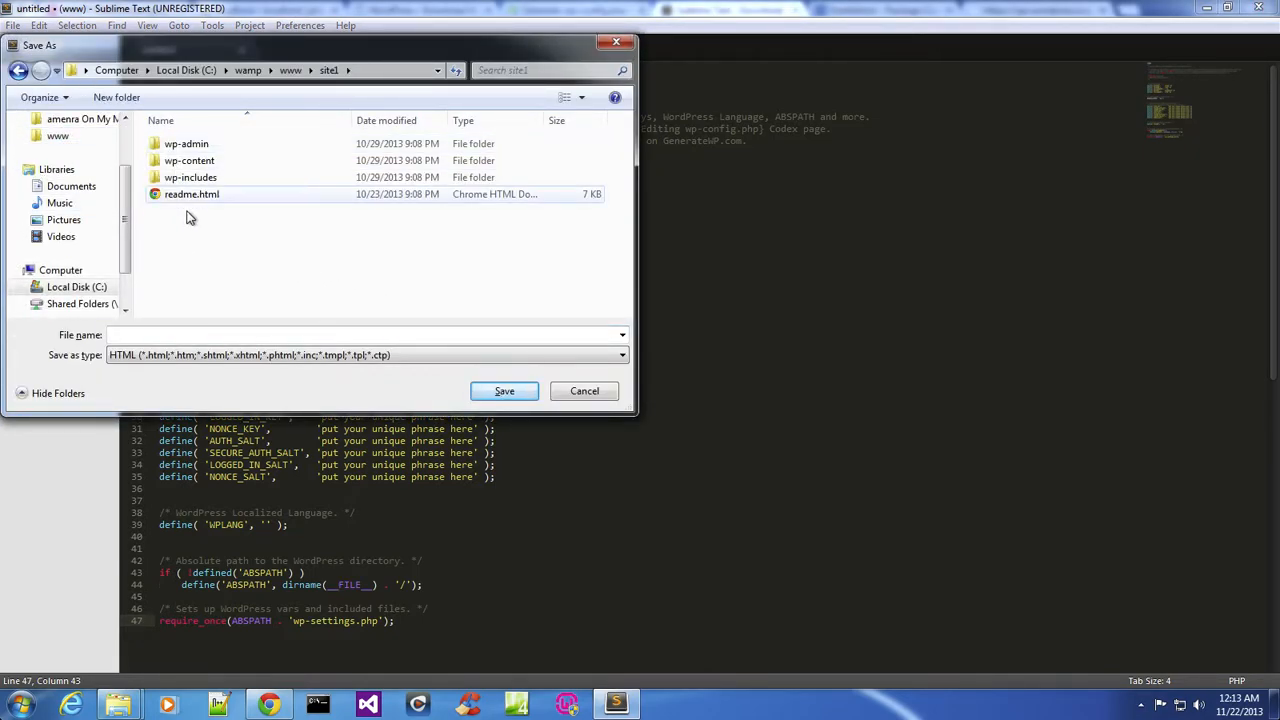
{"action": "left_click", "coordinate": [211, 337]}
{"action": "type", "text": "wp"}
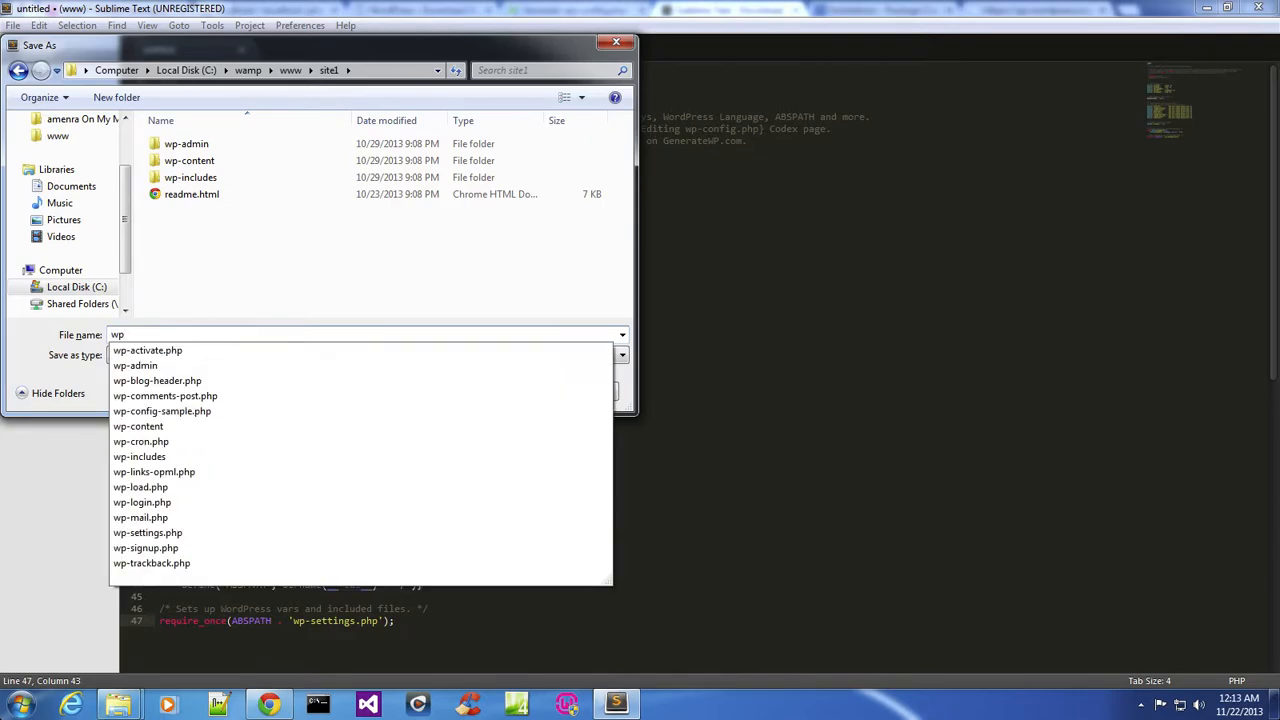
{"action": "type", "text": "-config.ph"}
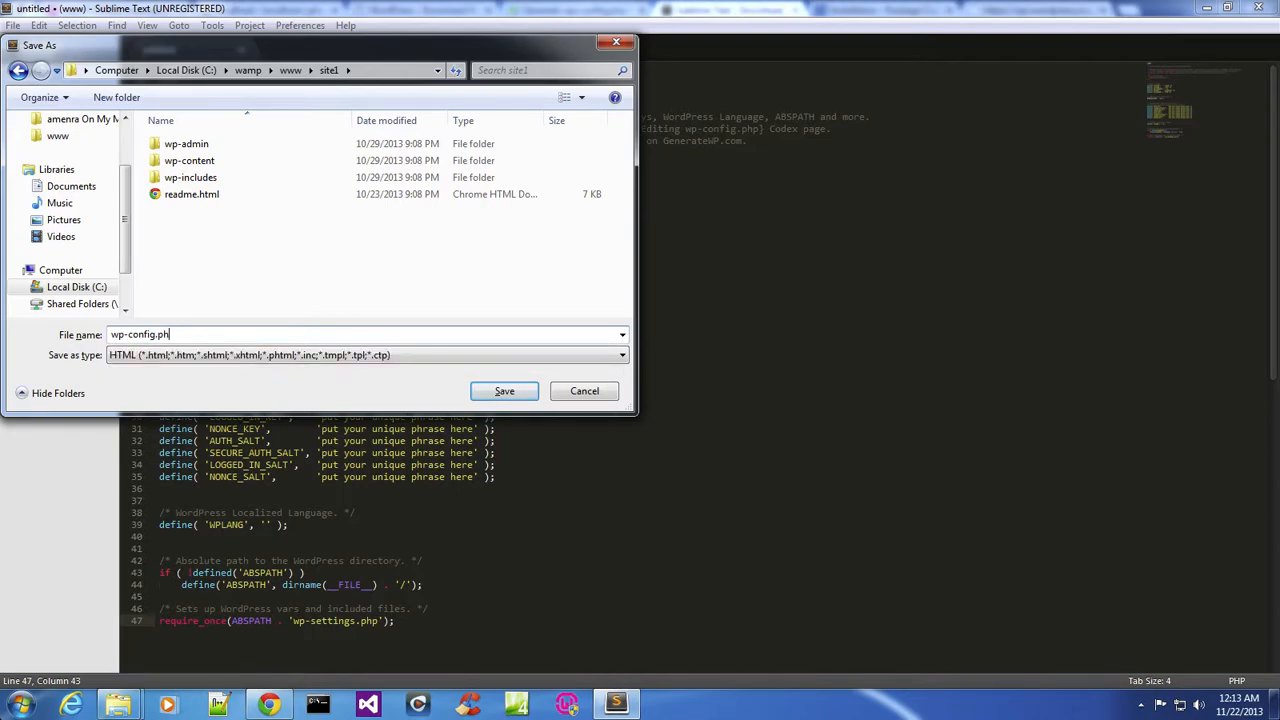
{"action": "type", "text": "p"}
{"action": "left_click", "coordinate": [489, 391]}
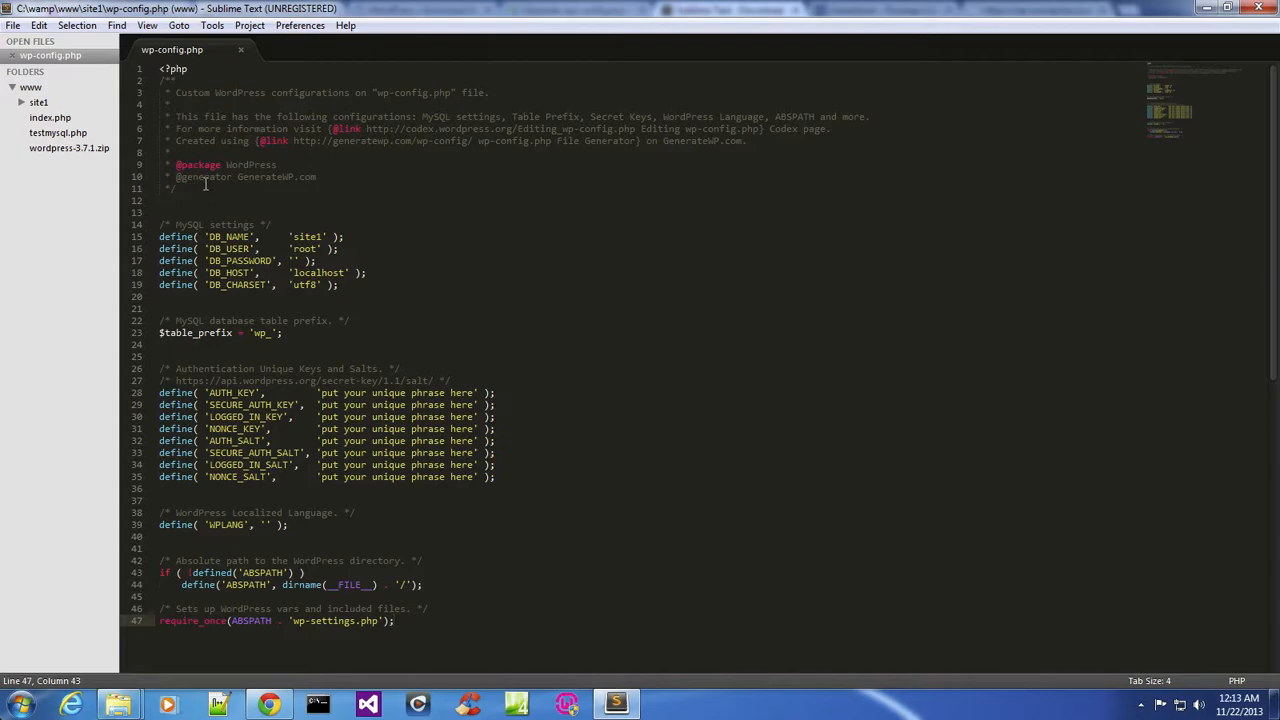
Browse the contents of the site1 folder in the sidebar.
{"action": "left_click", "coordinate": [22, 103]}
{"action": "left_click", "coordinate": [22, 104]}
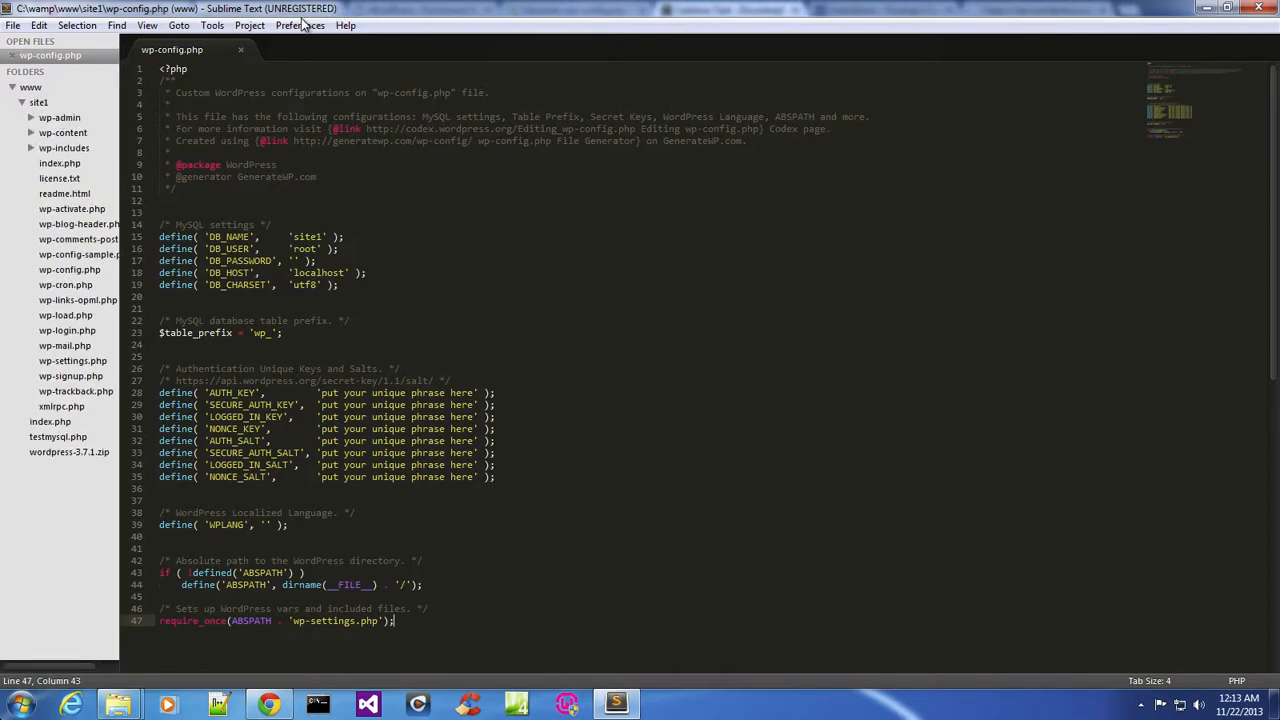
{"action": "left_click", "coordinate": [21, 104]}
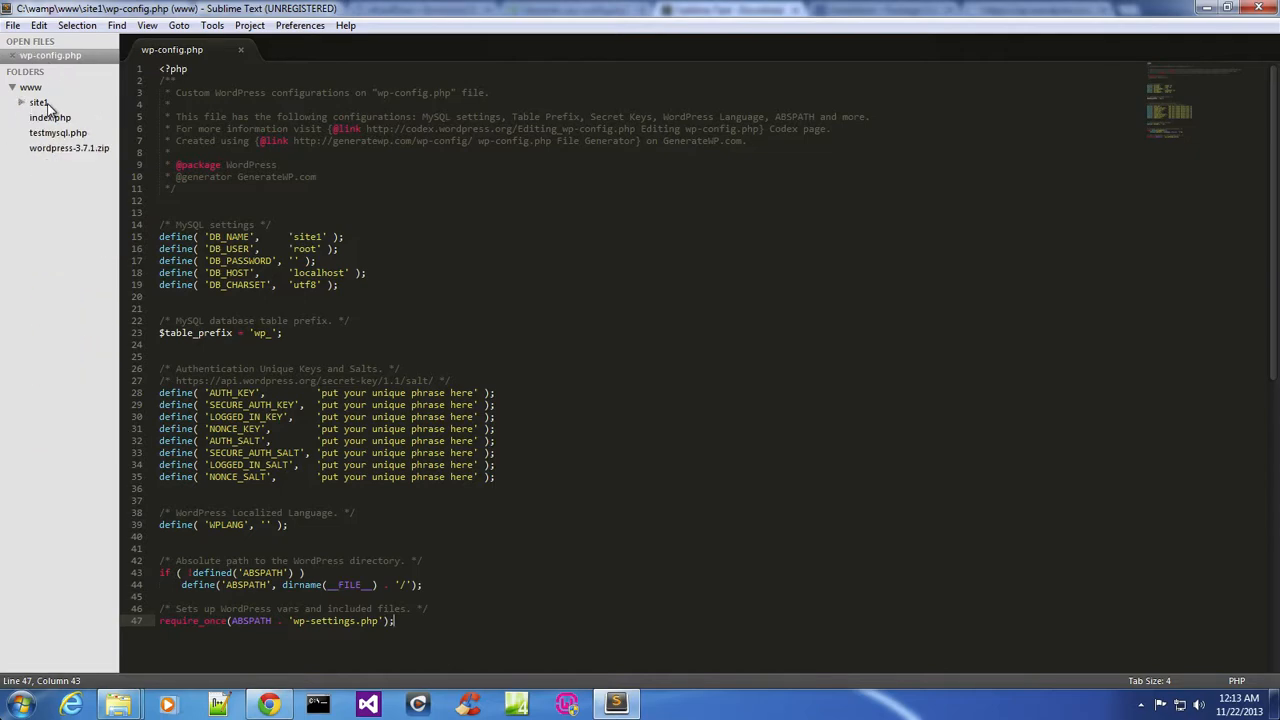
{"action": "left_click", "coordinate": [46, 104]}
{"action": "left_click", "coordinate": [252, 26]}
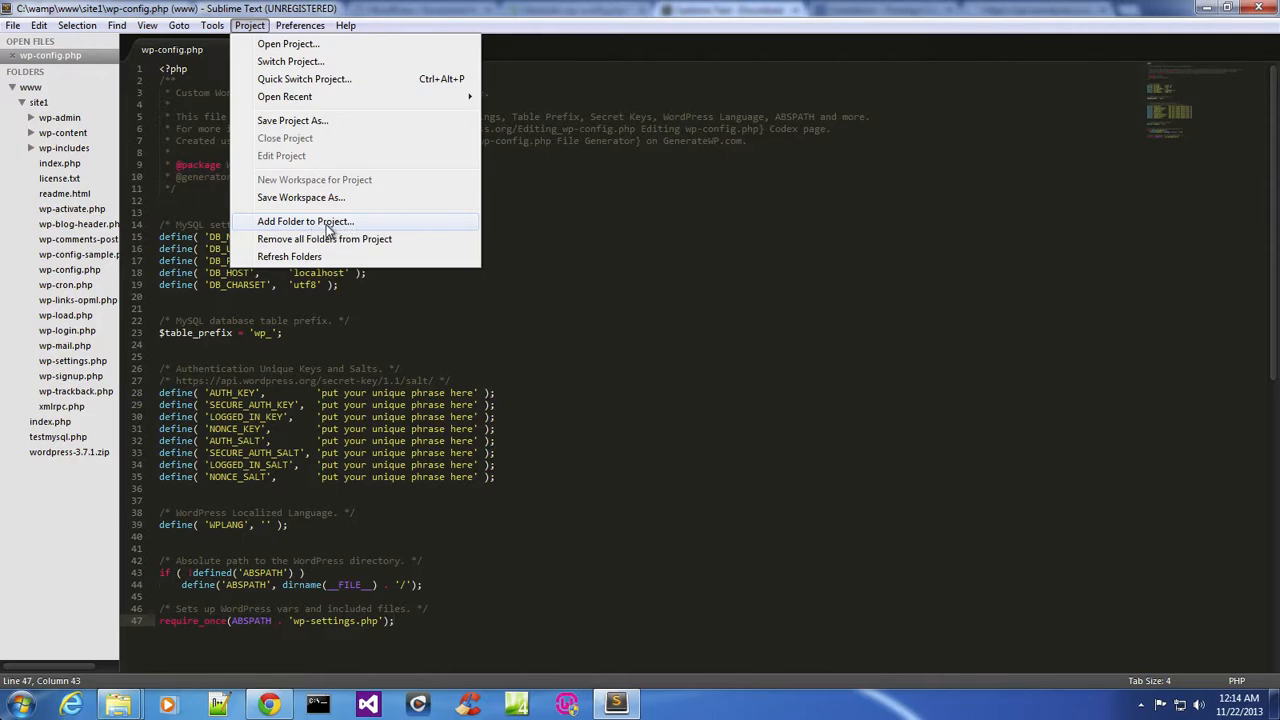
{"action": "left_click", "coordinate": [153, 235]}
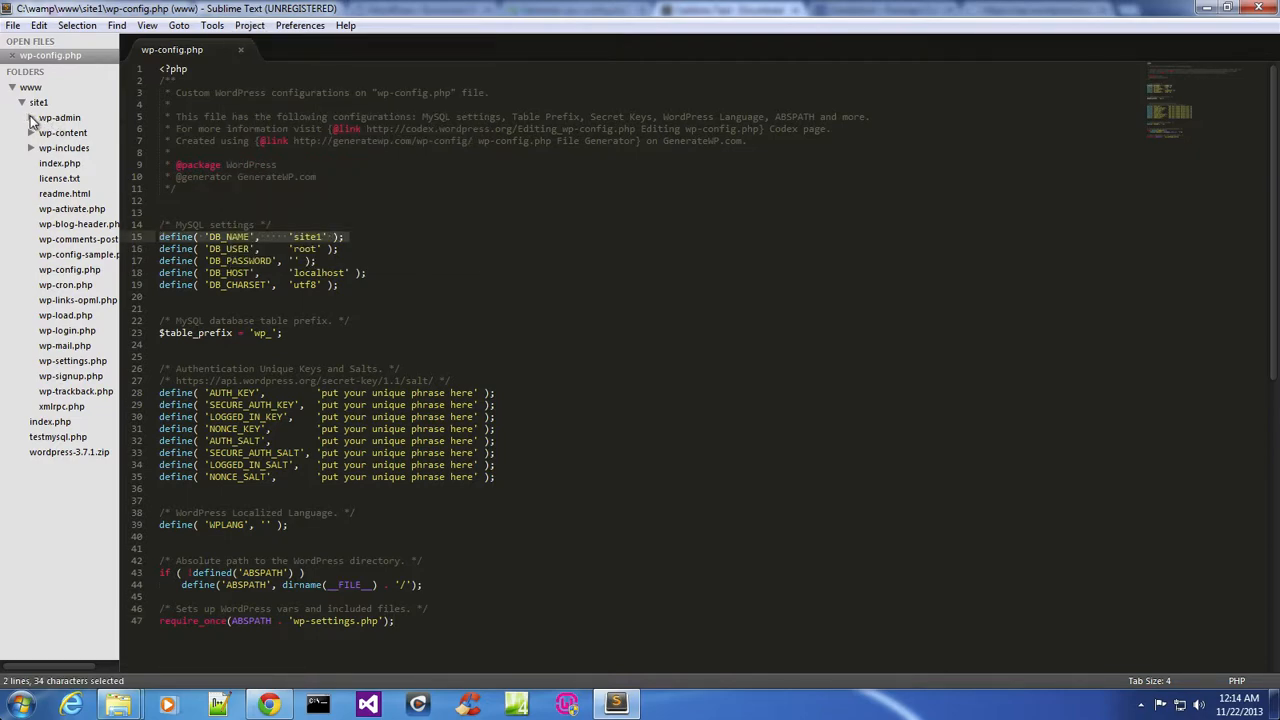
{"action": "left_click", "coordinate": [24, 104]}
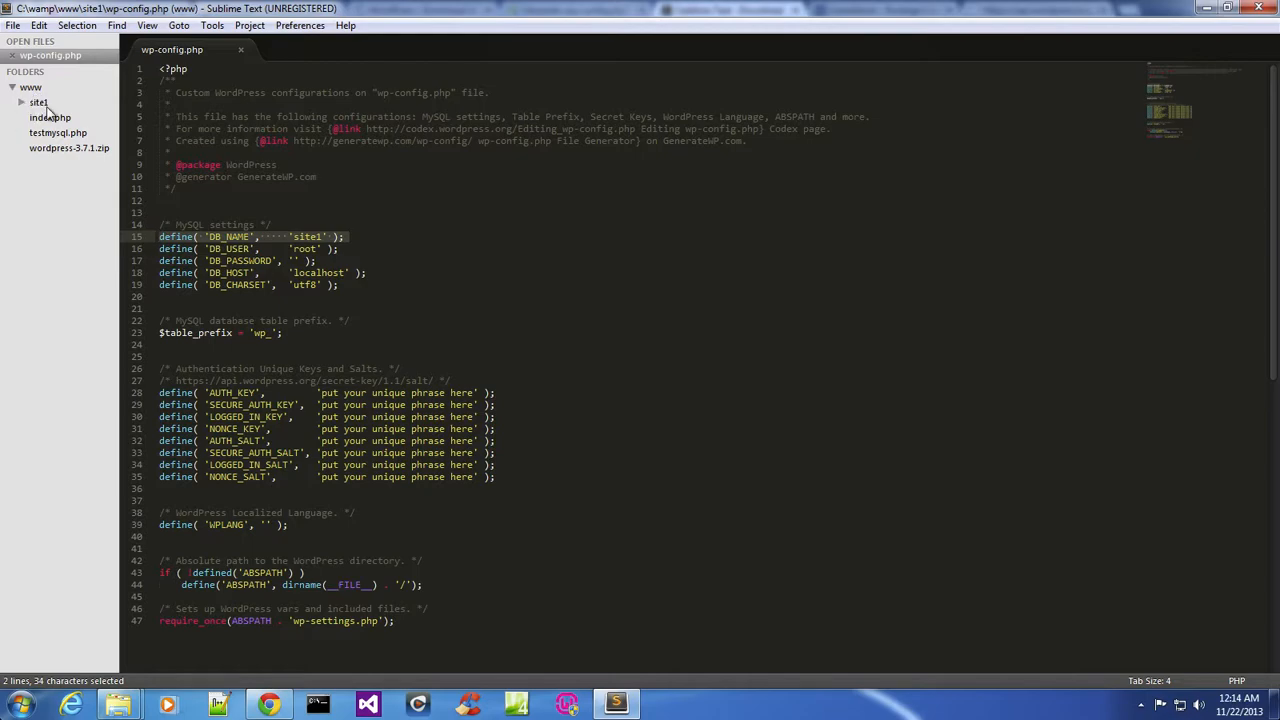
Examine the database settings, the authentication keys section and the secret-key URL in wp-config.php.
{"action": "left_click", "coordinate": [508, 296]}
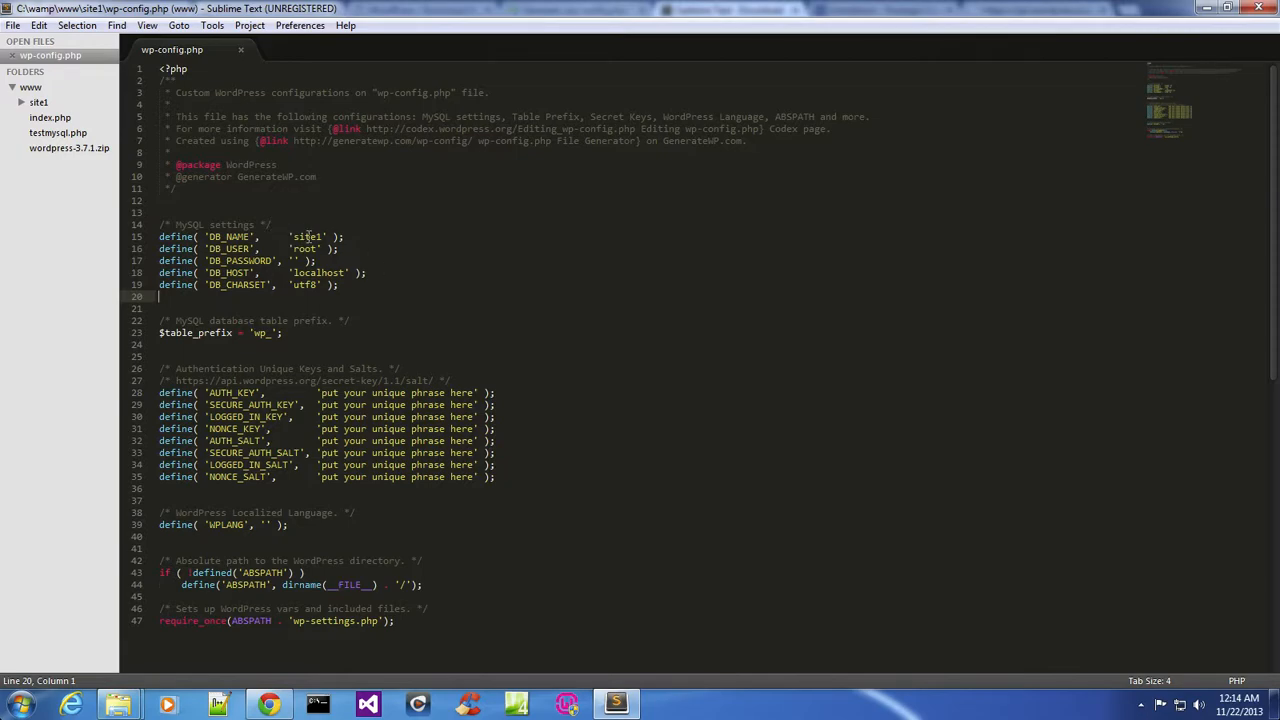
{"action": "left_click_drag", "start_coordinate": [294, 237], "coordinate": [318, 249]}
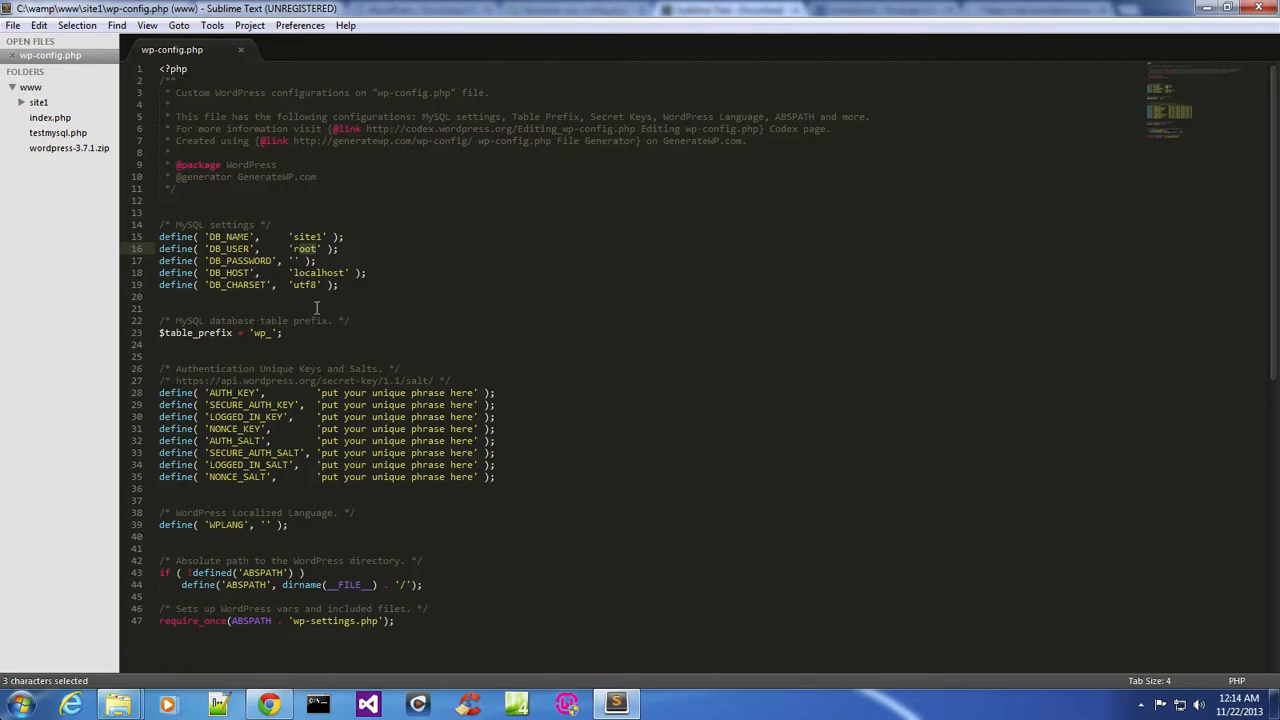
{"action": "left_click", "coordinate": [509, 478]}
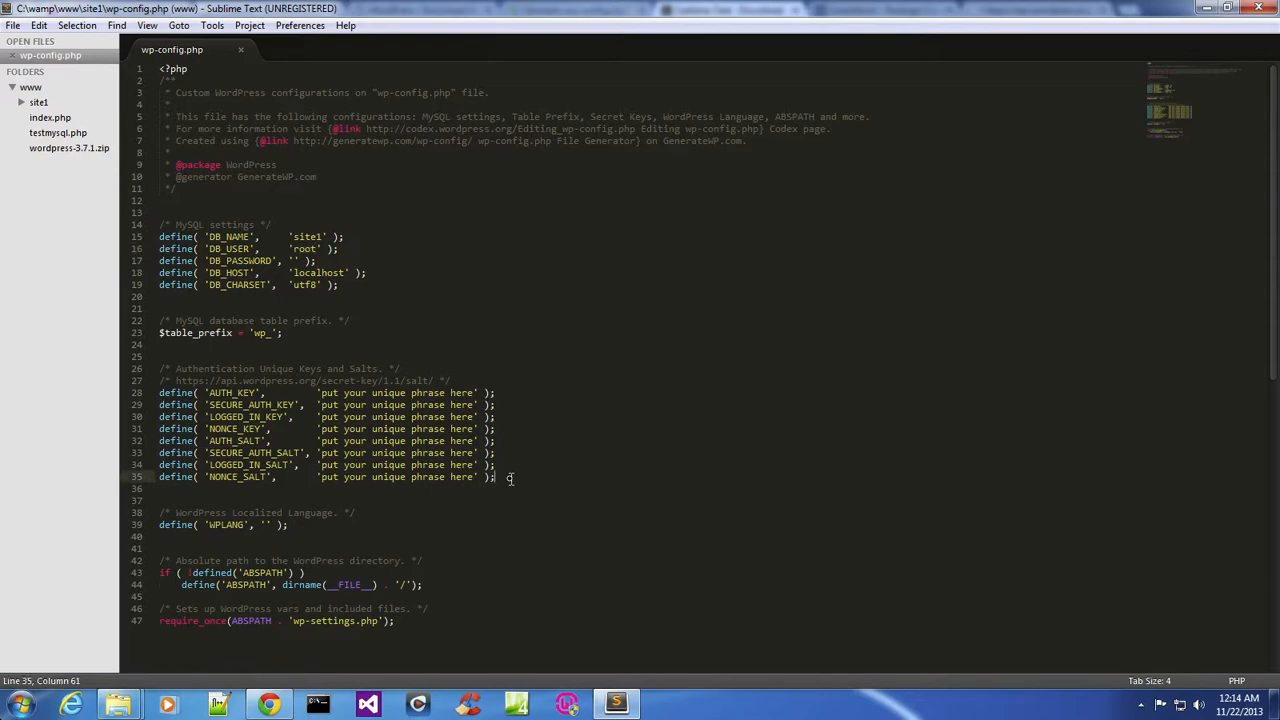
{"action": "left_click_drag", "start_coordinate": [509, 478], "coordinate": [133, 402]}
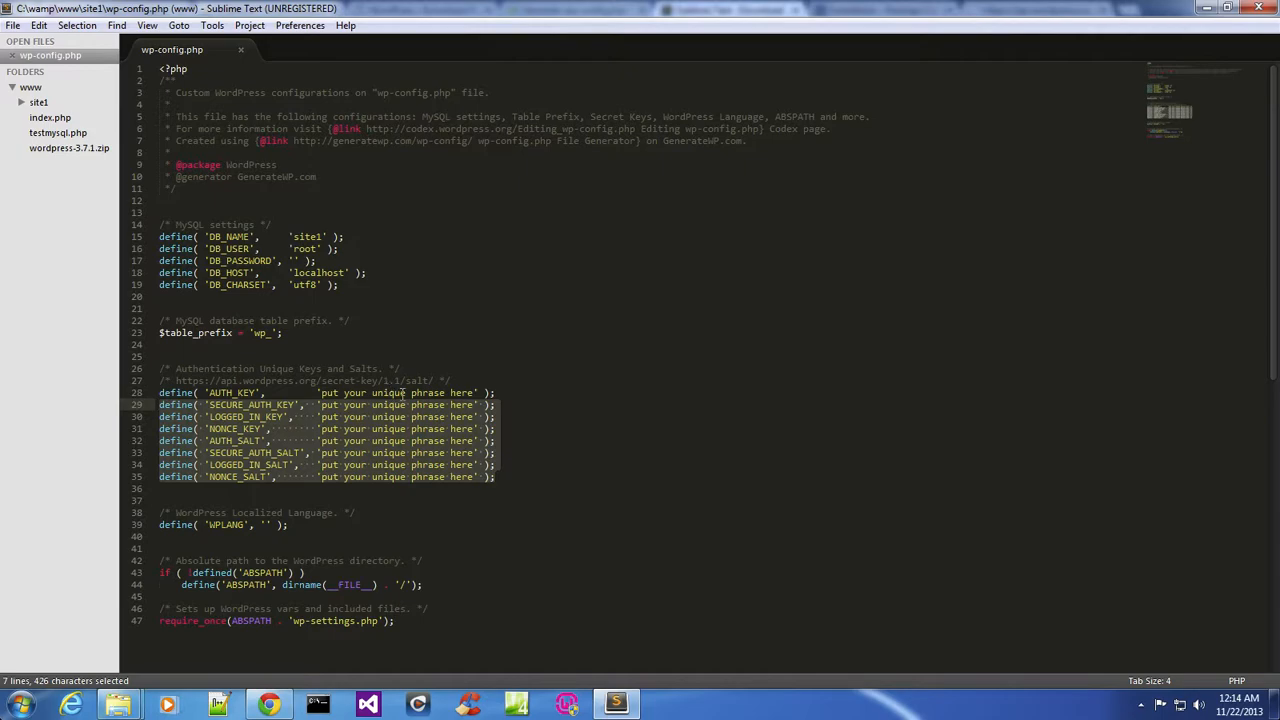
{"action": "left_click_drag", "start_coordinate": [434, 381], "coordinate": [179, 384]}
Regenerate the authentication keys and salts on the api.wordpress.org secret-key page and copy them all.
{"action": "left_click", "coordinate": [268, 705]}
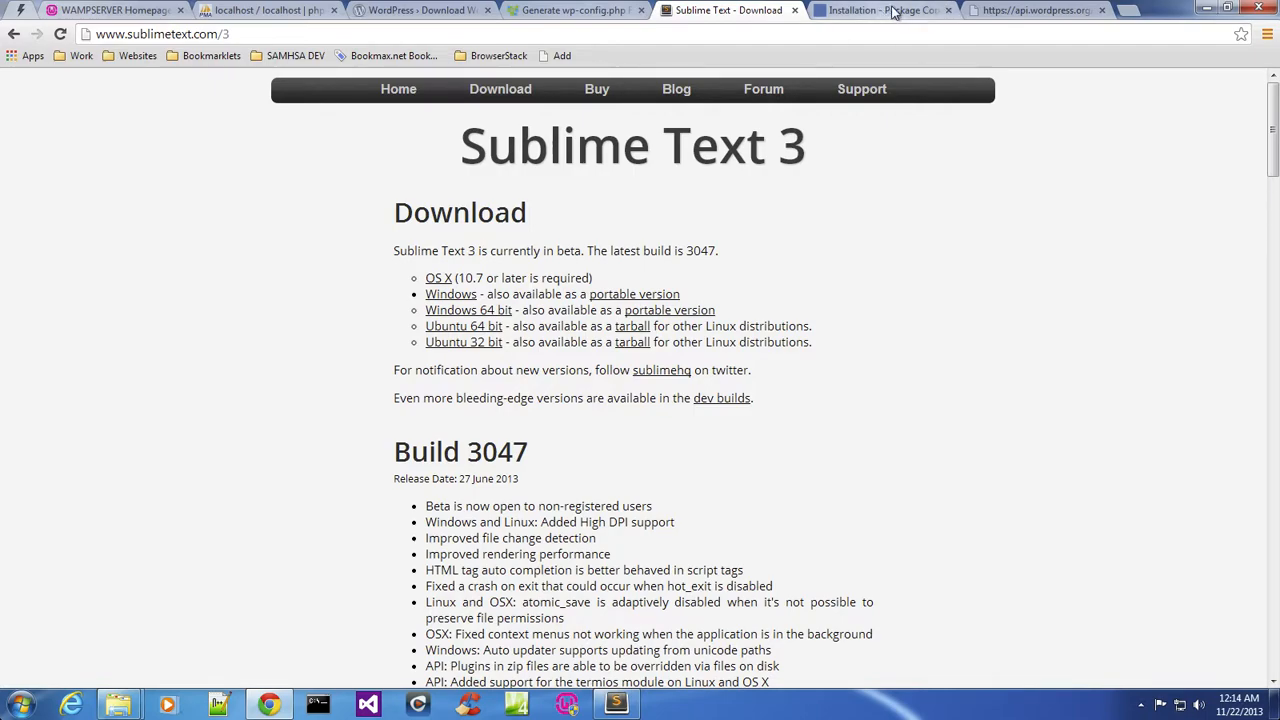
{"action": "left_click", "coordinate": [1008, 11]}
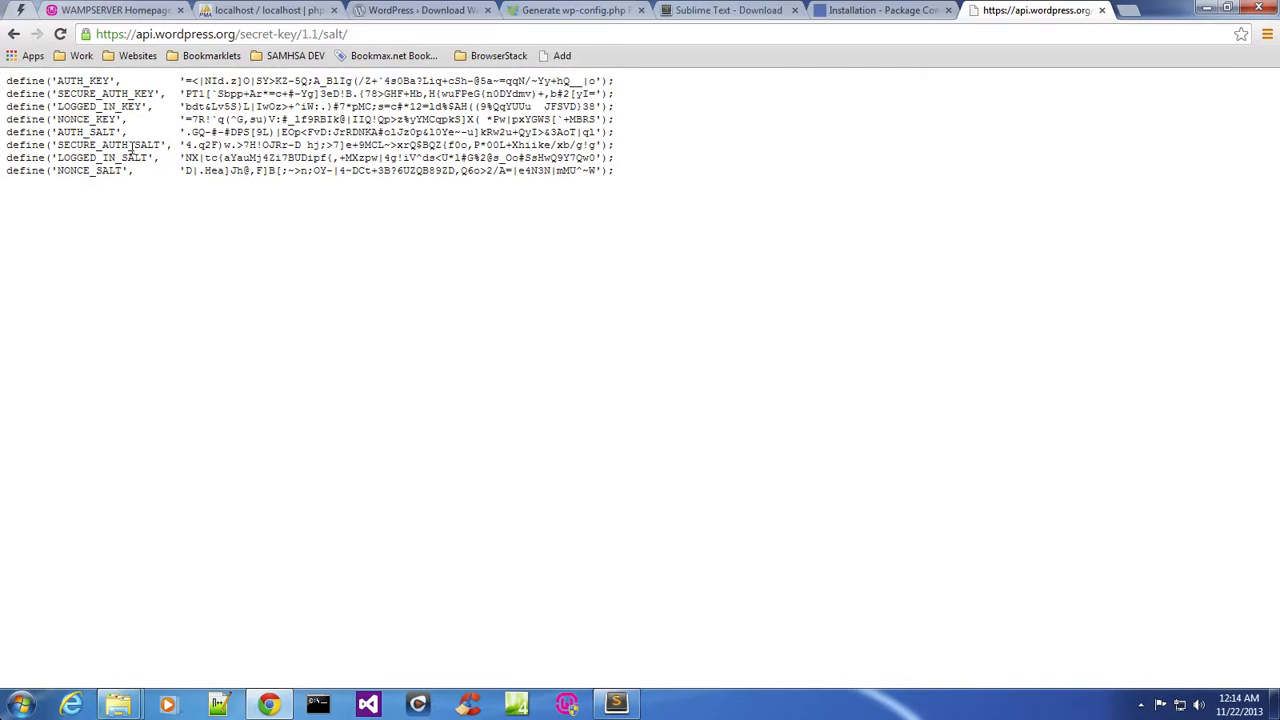
{"action": "left_click", "coordinate": [60, 34]}
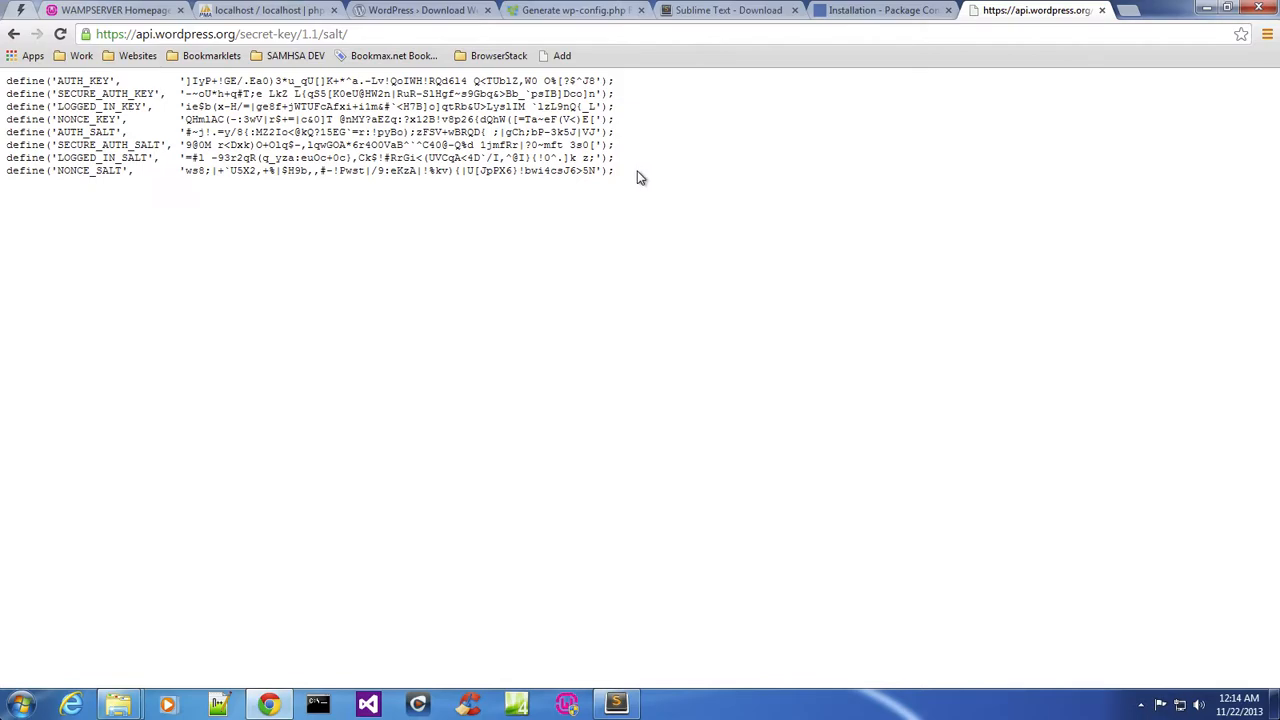
{"action": "left_click_drag", "start_coordinate": [620, 172], "coordinate": [3, 56]}
{"action": "right_click", "coordinate": [196, 93]}
{"action": "left_click", "coordinate": [230, 106]}
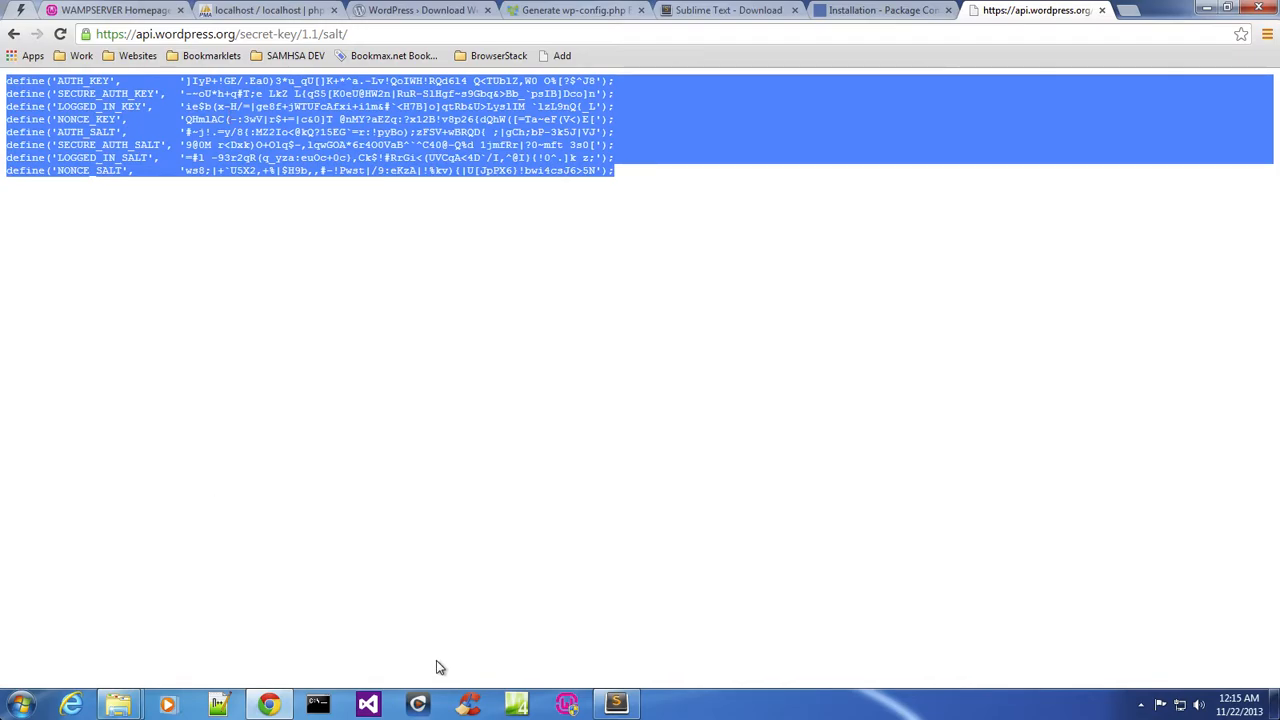
Replace the placeholder key and salt lines in wp-config.php with the copied salts.
{"action": "left_click", "coordinate": [620, 700]}
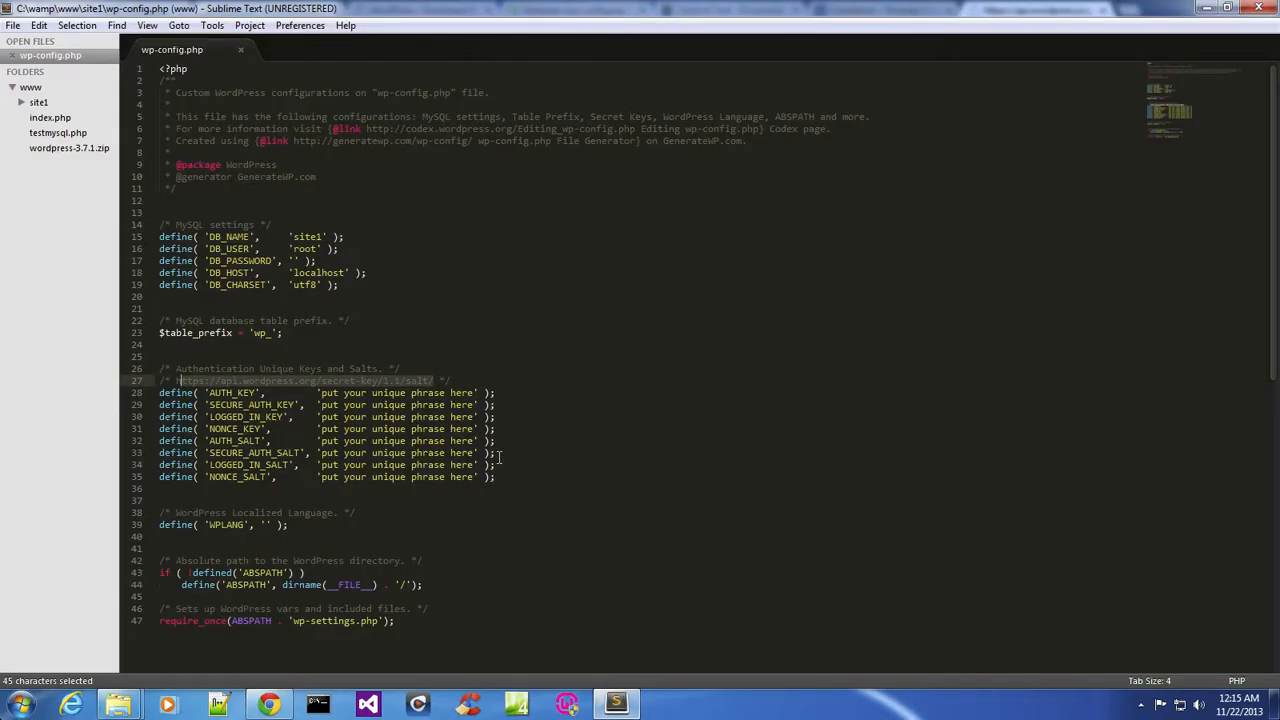
{"action": "left_click_drag", "start_coordinate": [506, 472], "coordinate": [118, 393]}
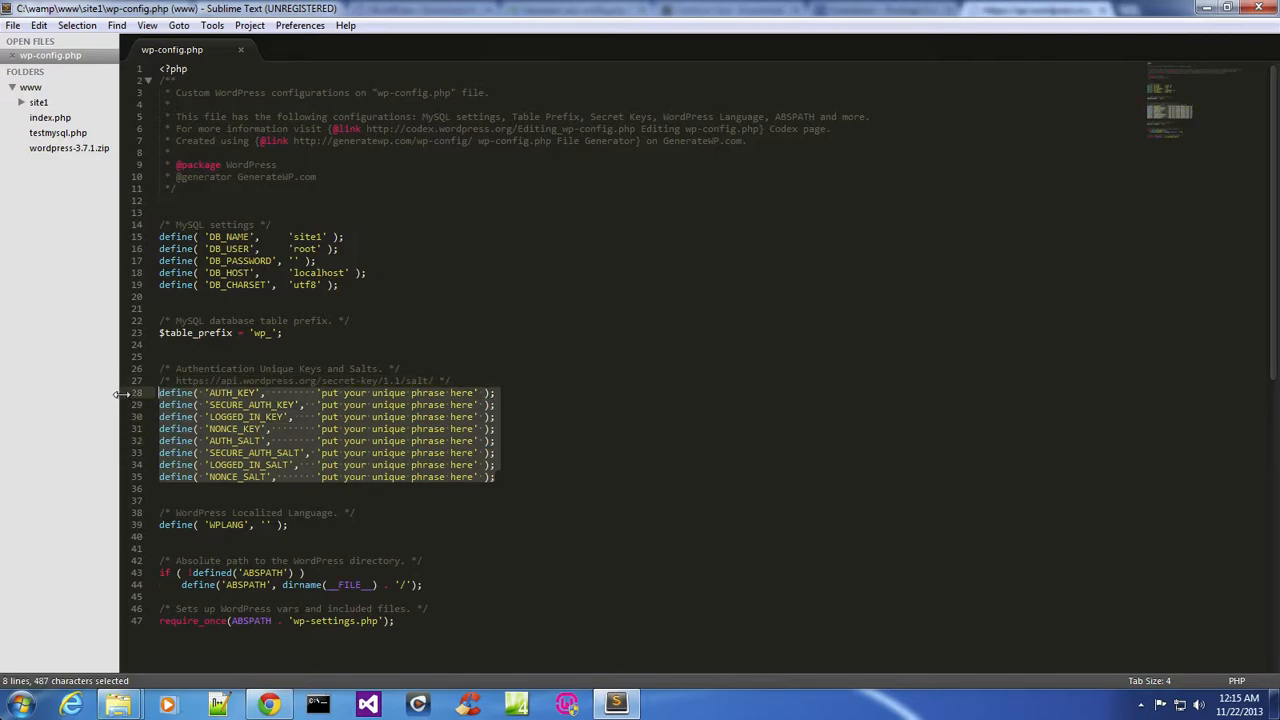
{"action": "key", "text": "ctrl+v"}
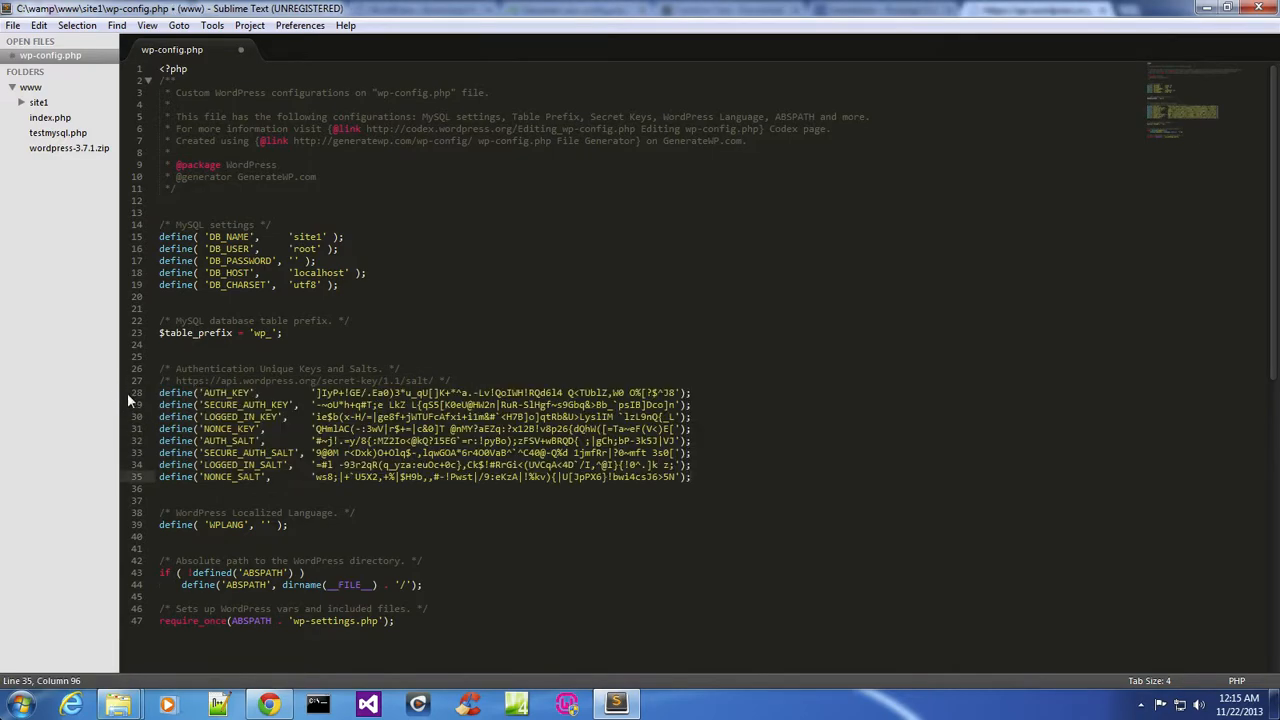
Delete the authentication key and salt lines from wp-config.php.
{"action": "left_click_drag", "start_coordinate": [728, 488], "coordinate": [65, 393]}
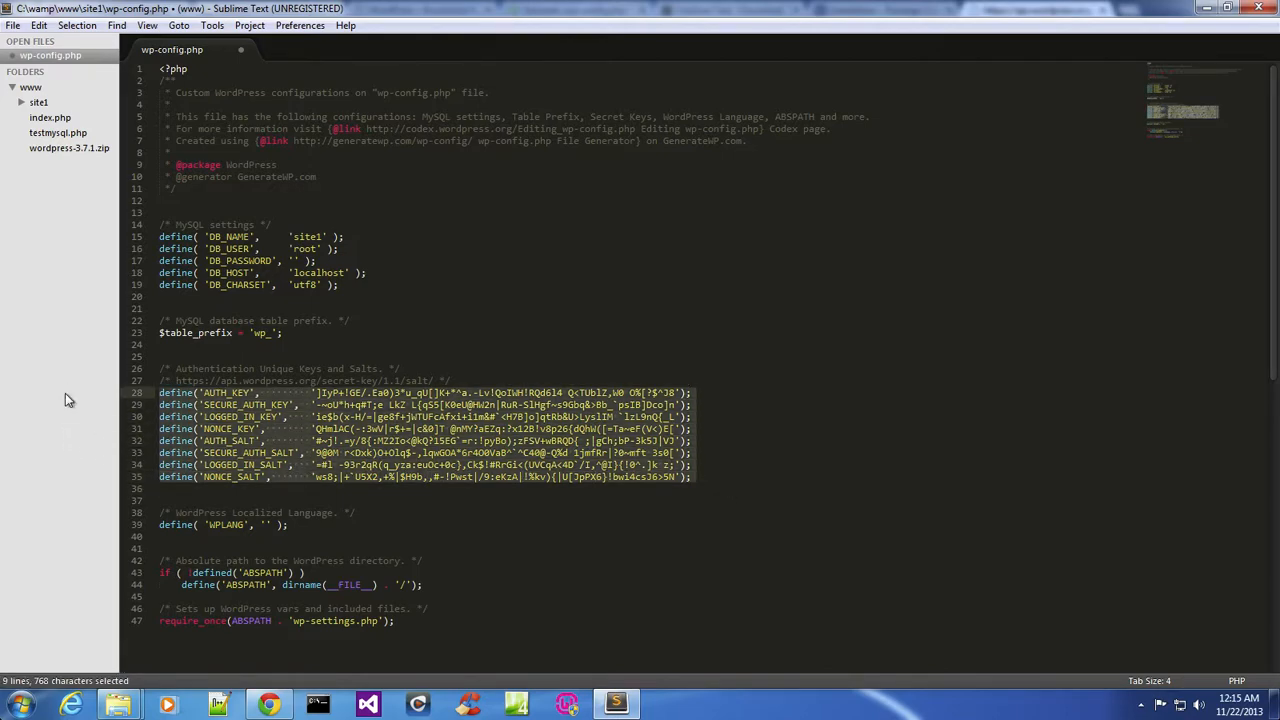
{"action": "key", "text": "Delete"}
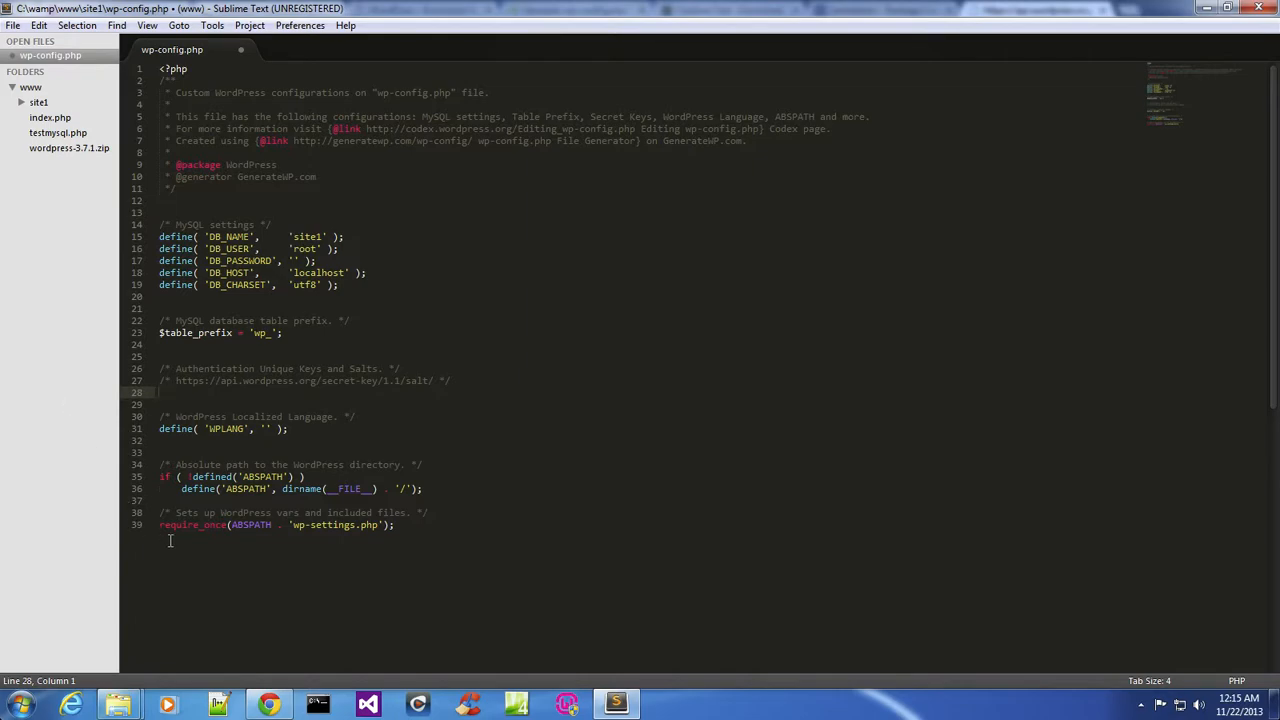
Copy the Sublime Text 3 installation code from the Package Control installation page.
{"action": "mouse_move", "coordinate": [272, 708]}
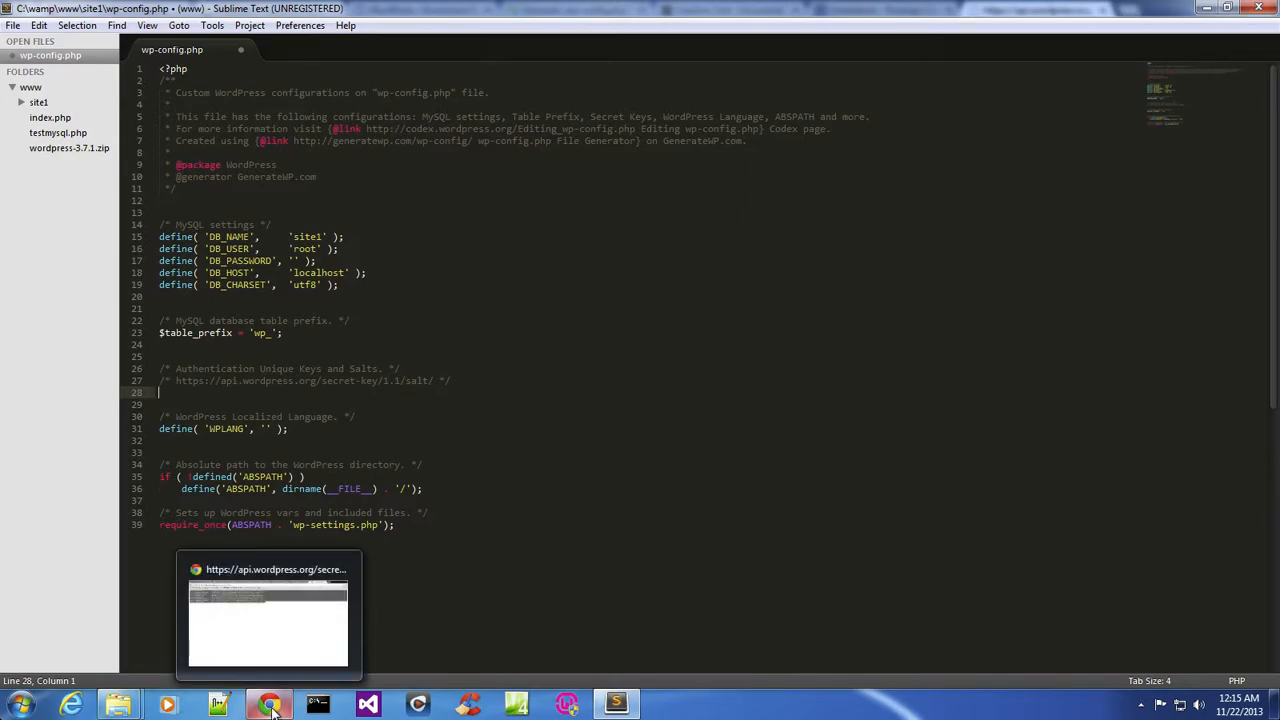
{"action": "left_click", "coordinate": [266, 618]}
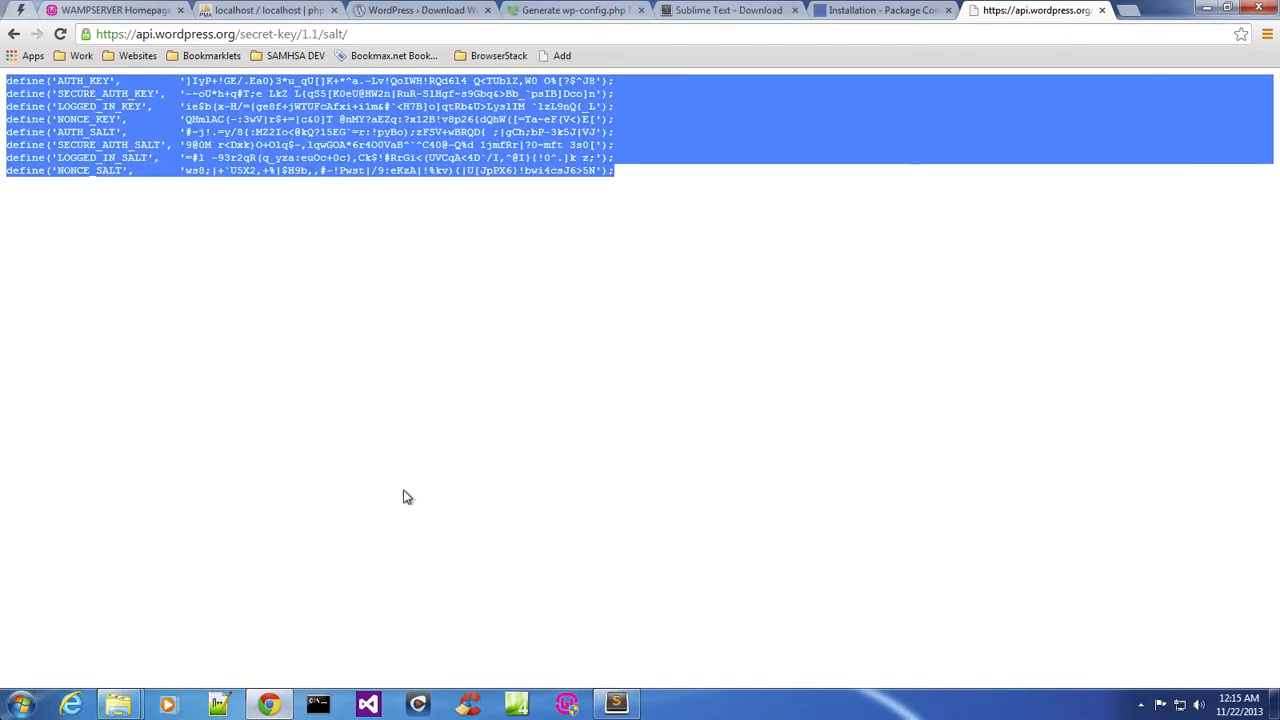
{"action": "left_click", "coordinate": [884, 11]}
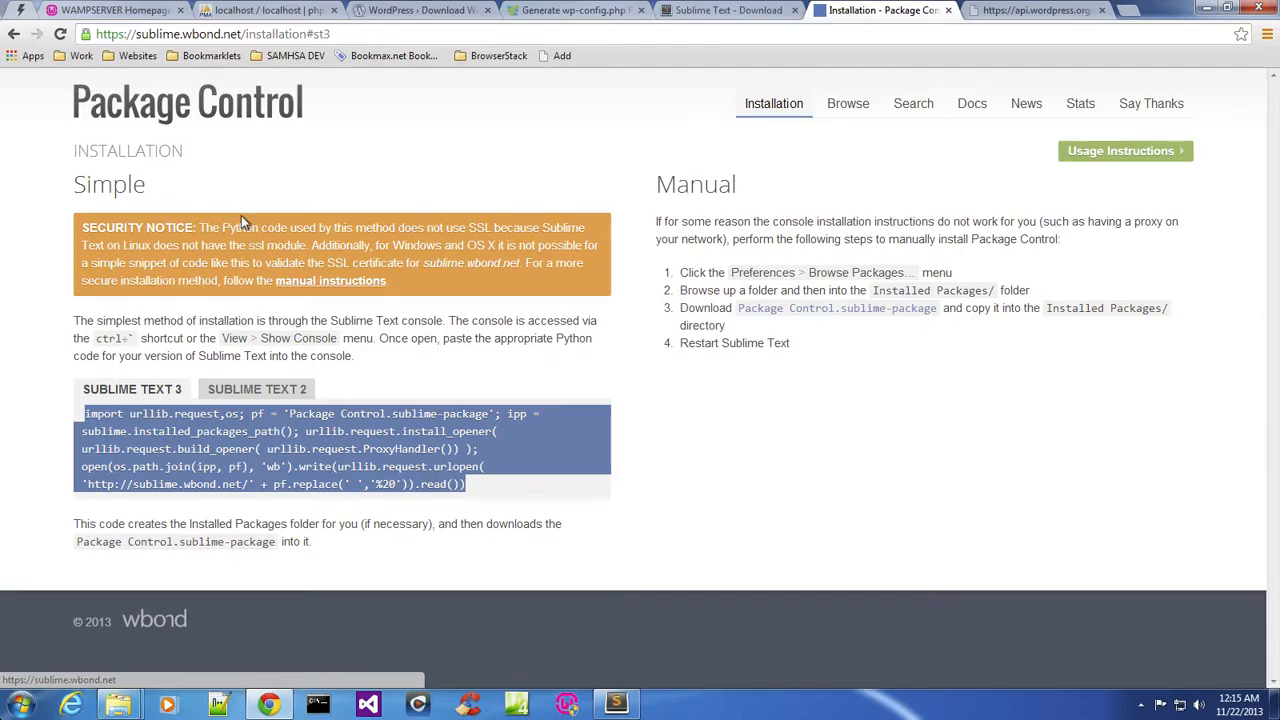
{"action": "left_click", "coordinate": [40, 410]}
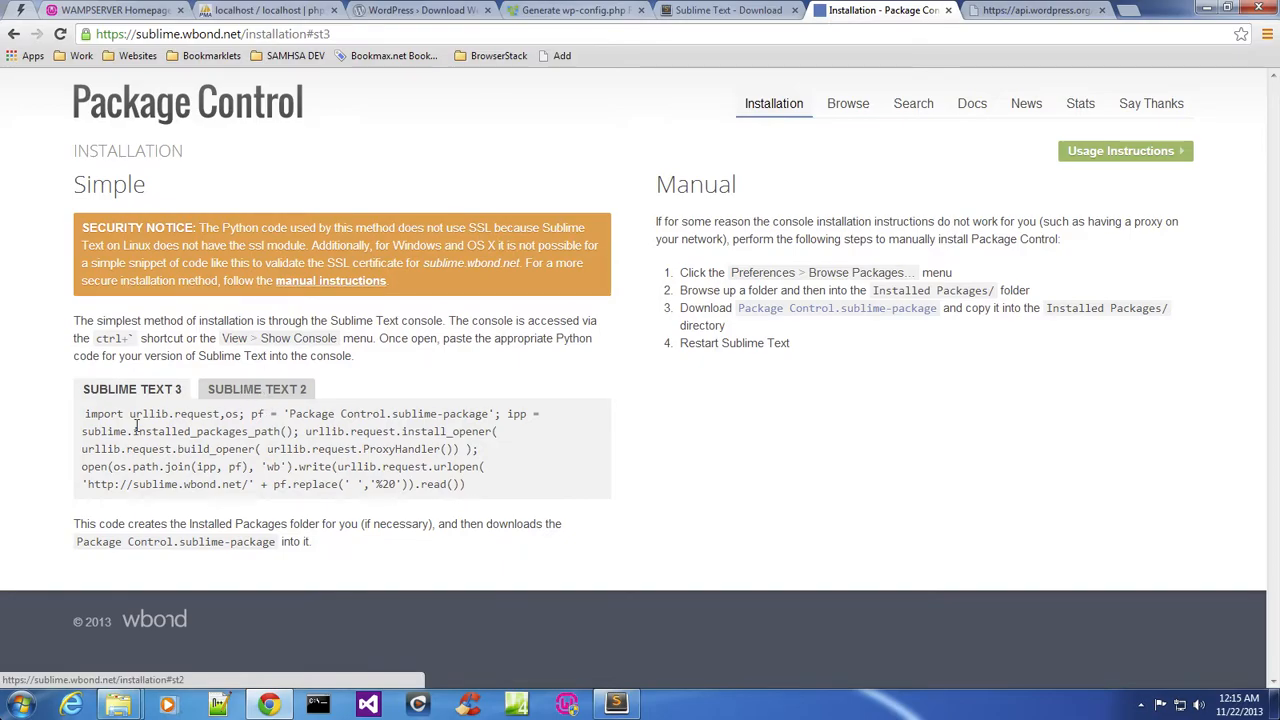
{"action": "left_click_drag", "start_coordinate": [470, 483], "coordinate": [83, 415]}
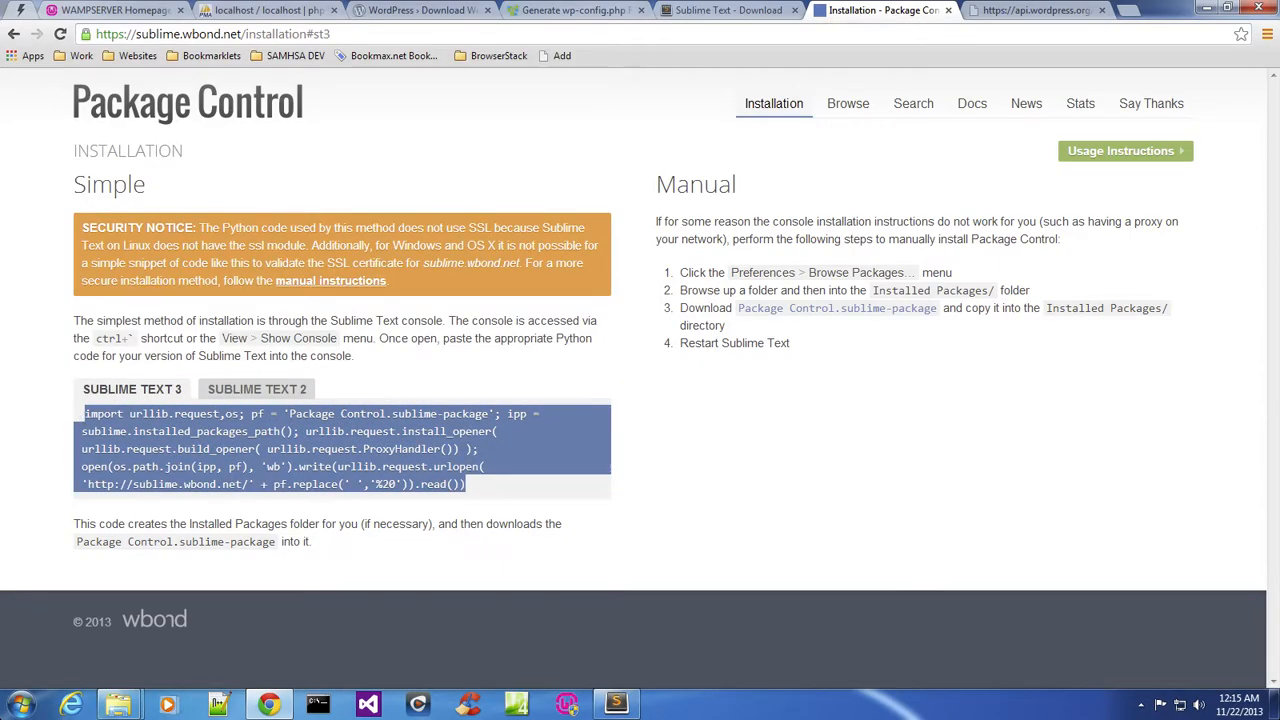
{"action": "right_click", "coordinate": [120, 420]}
{"action": "left_click", "coordinate": [155, 433]}
{"action": "left_click", "coordinate": [616, 704]}
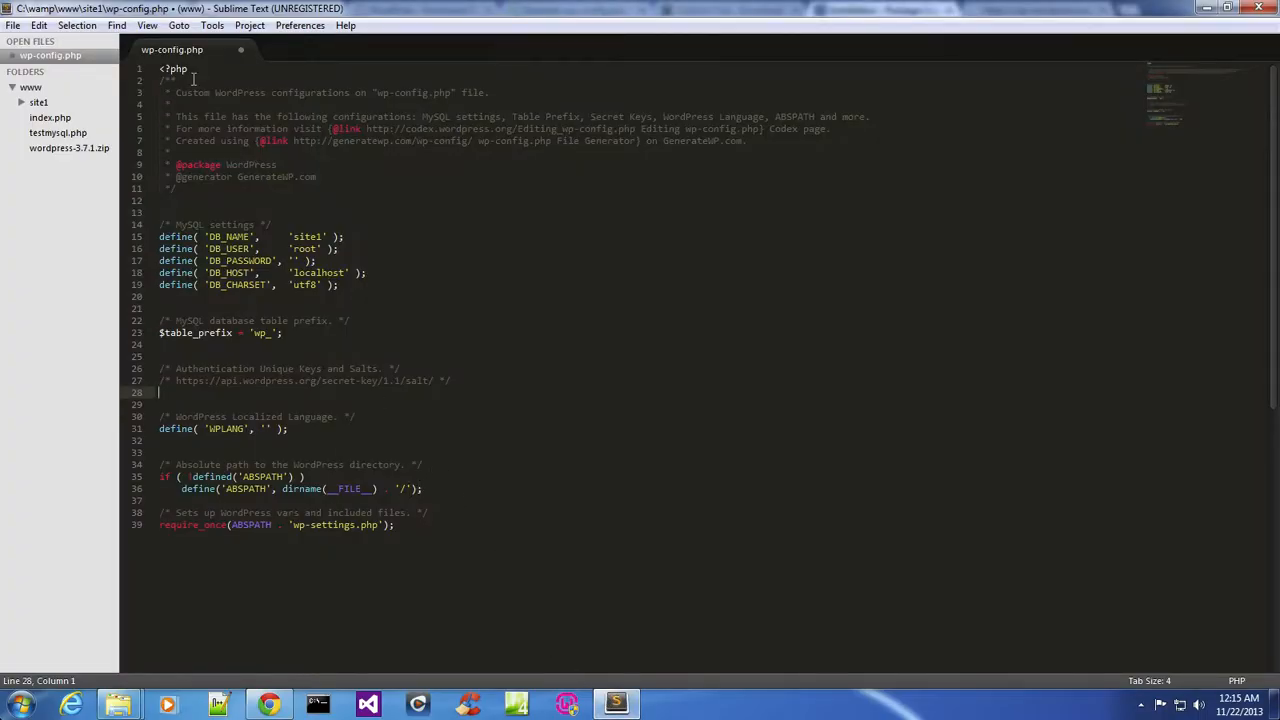
{"action": "left_click", "coordinate": [179, 27]}
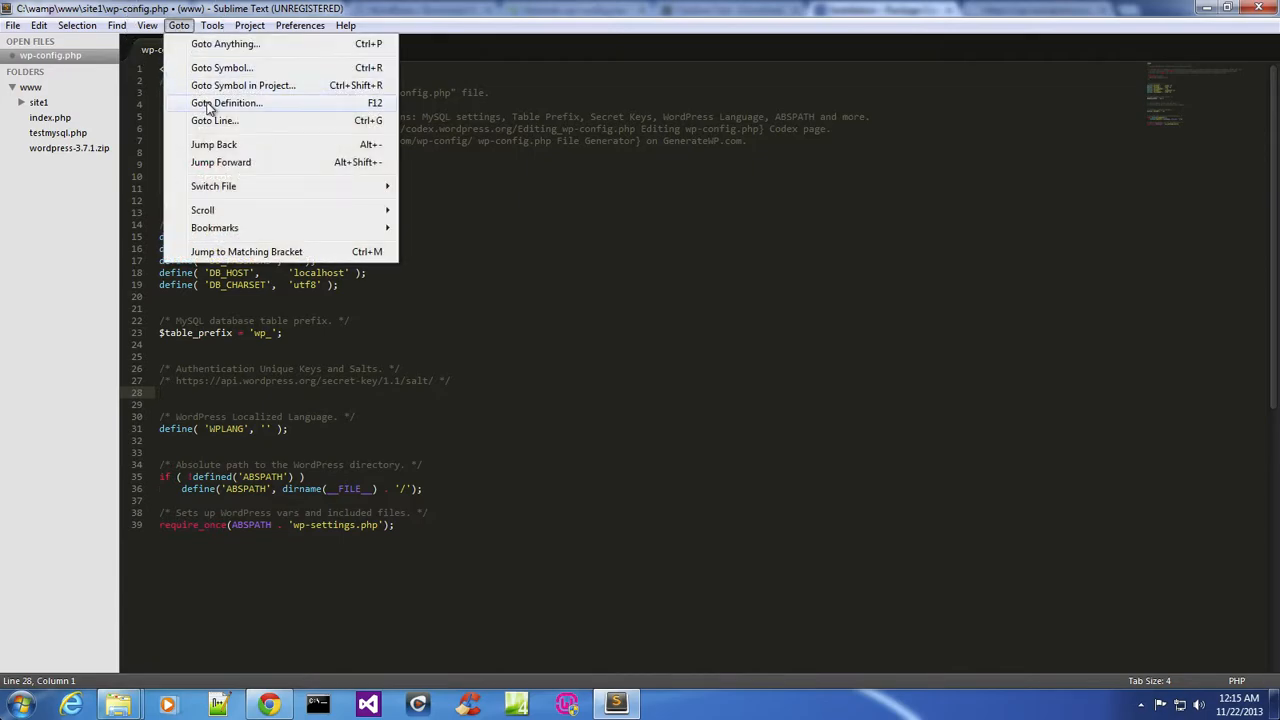
{"action": "mouse_move", "coordinate": [215, 33]}
{"action": "mouse_move", "coordinate": [150, 30]}
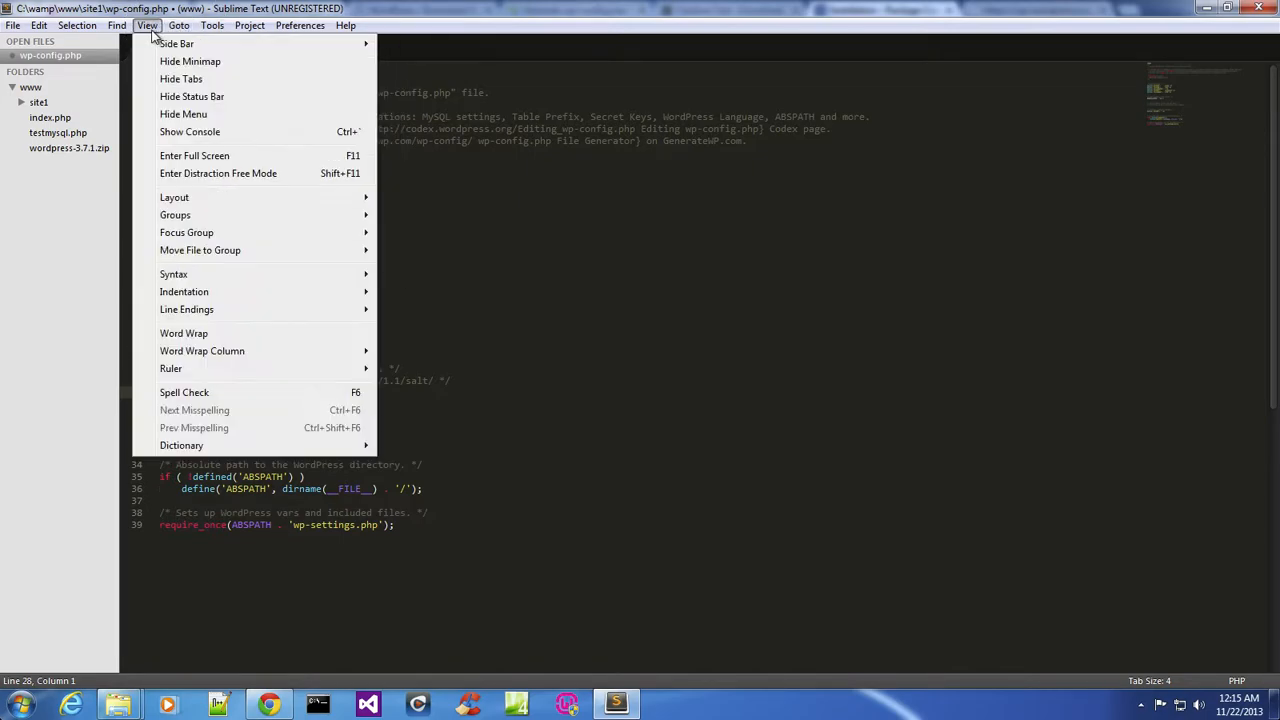
{"action": "left_click", "coordinate": [250, 137]}
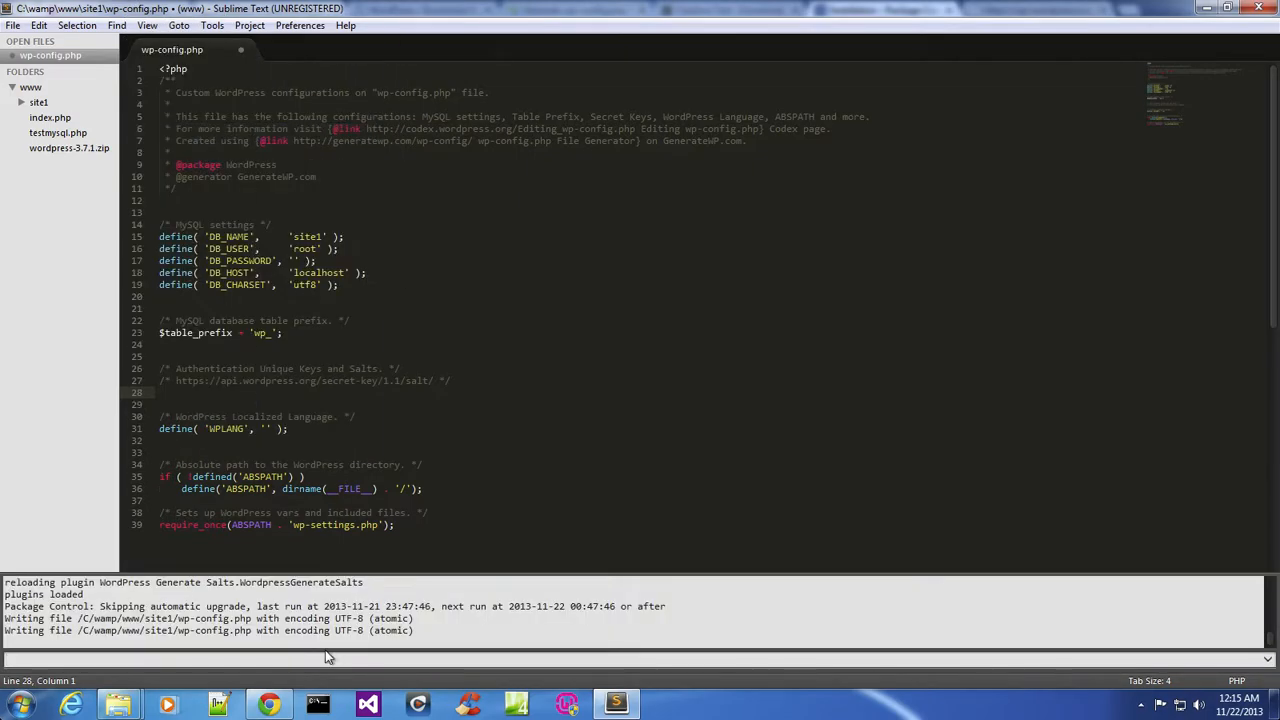
{"action": "right_click", "coordinate": [326, 659]}
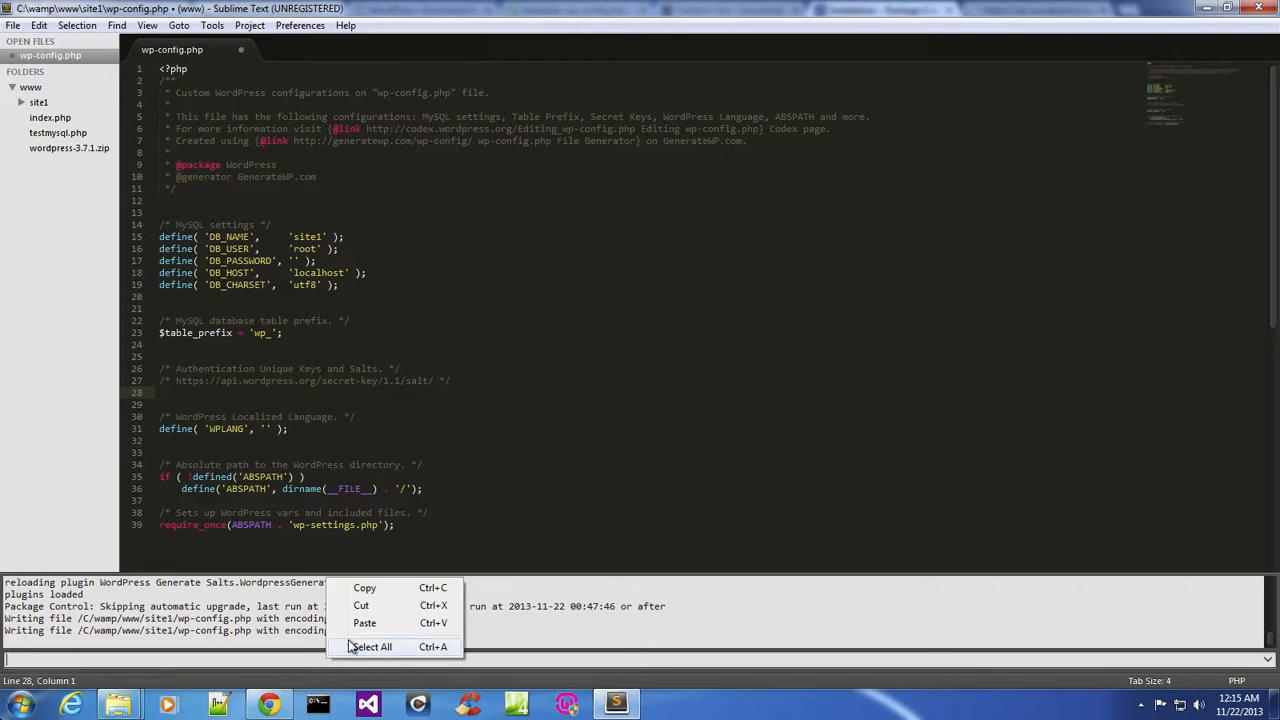
{"action": "left_click", "coordinate": [362, 625]}
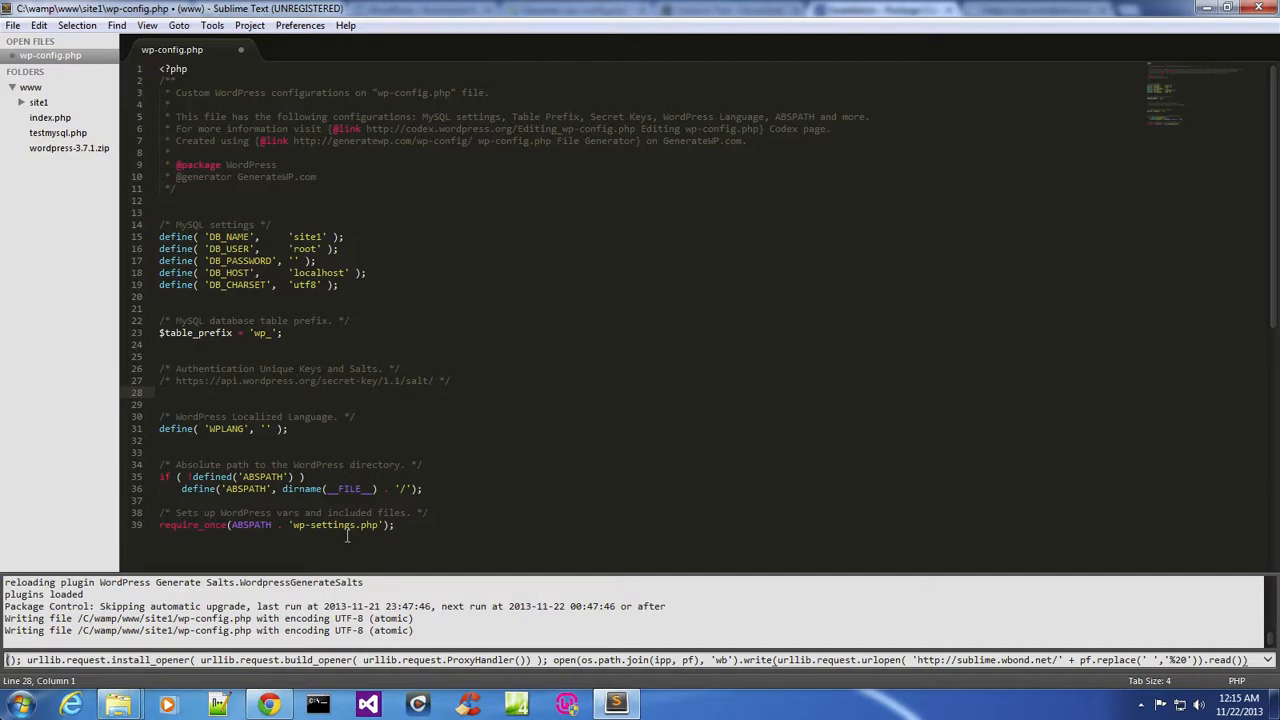
{"action": "key", "text": "Escape"}
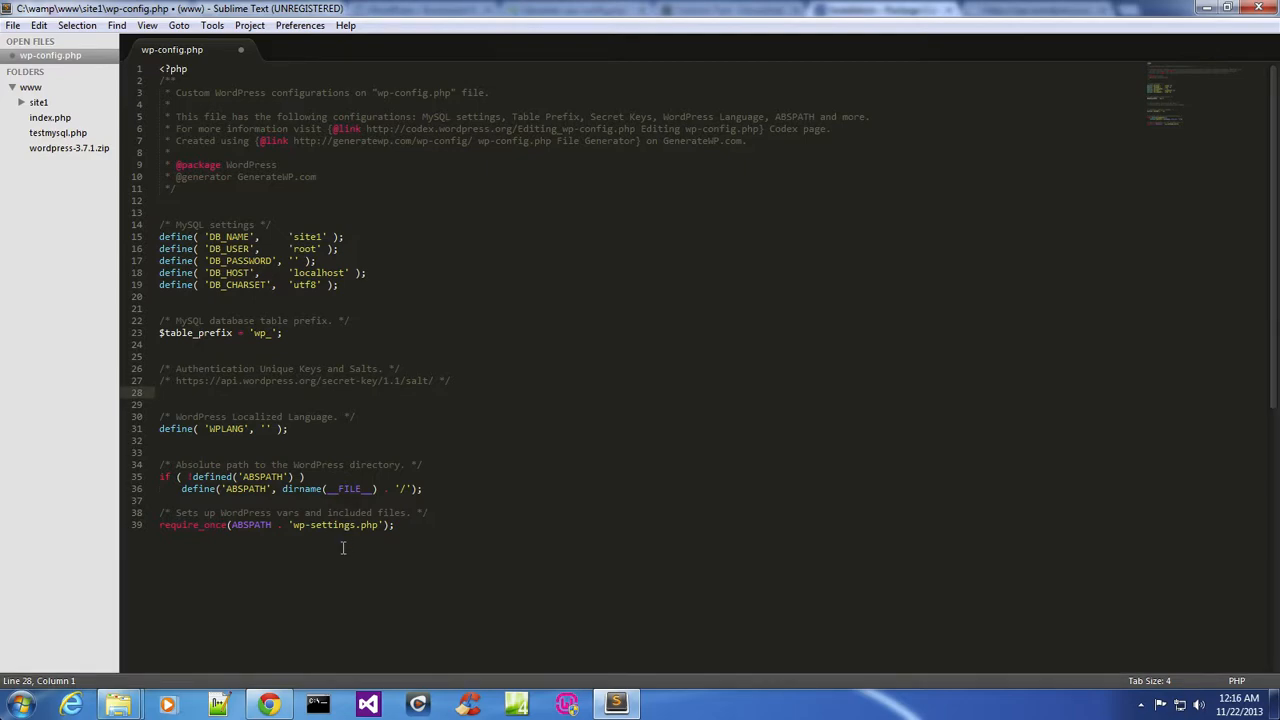
Run the Package Control: Install Package command from the command palette.
{"action": "left_click", "coordinate": [661, 490]}
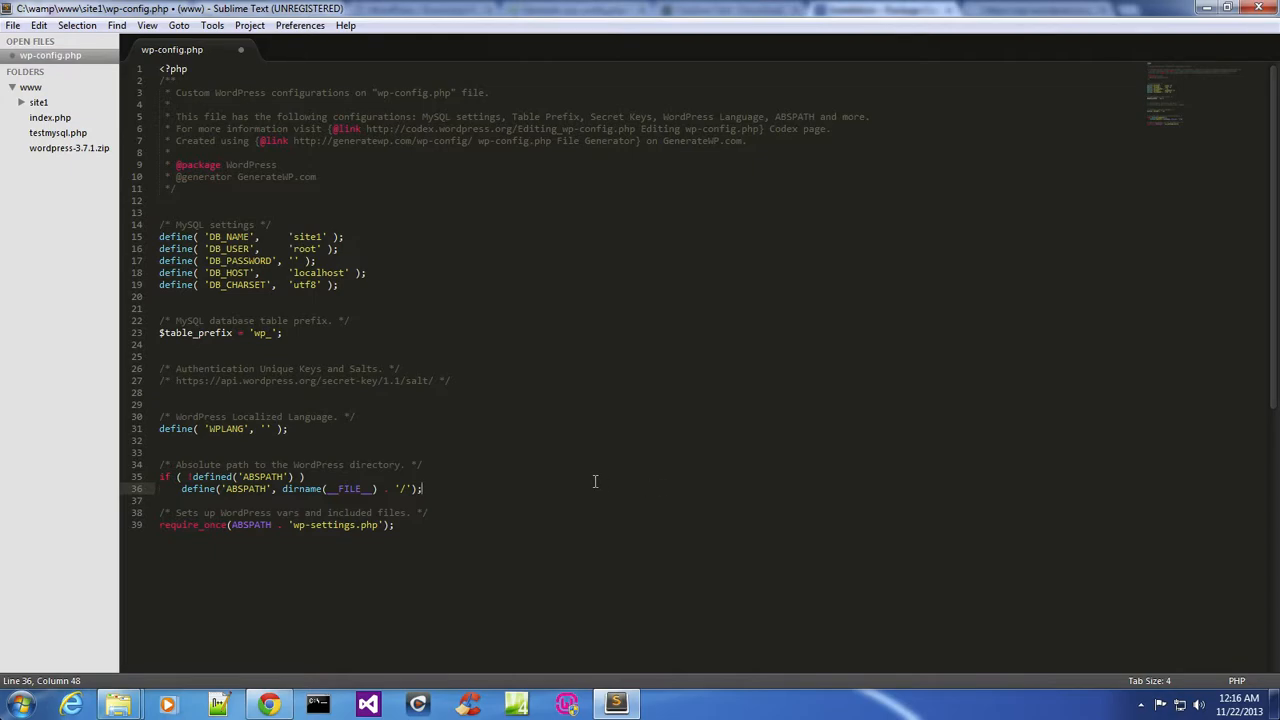
{"action": "key", "text": "ctrl+shift+p"}
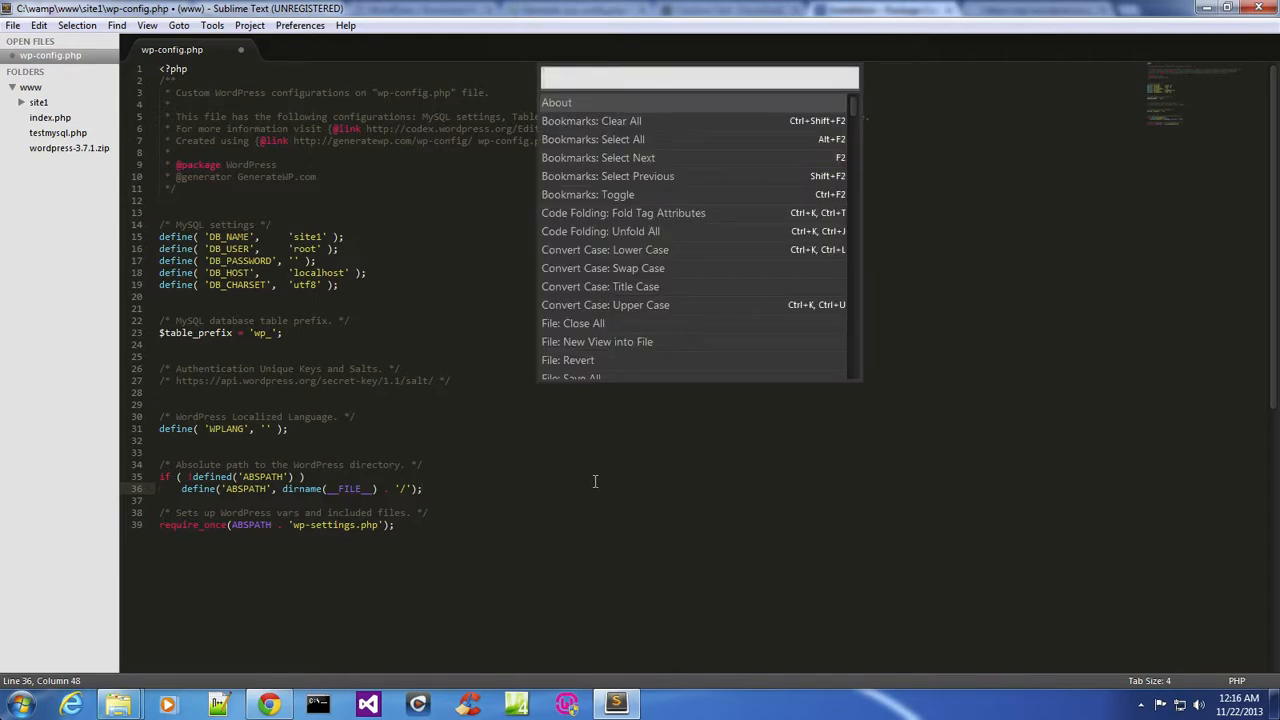
{"action": "type", "text": "ins"}
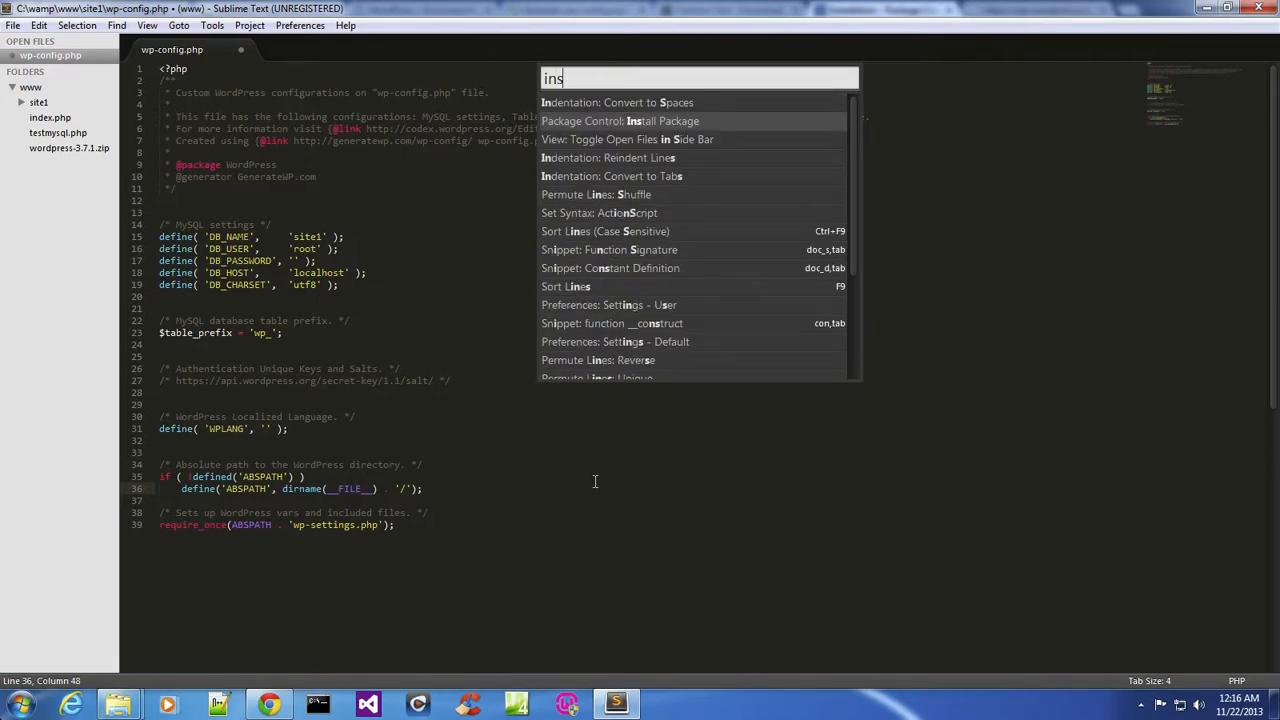
{"action": "double_click", "coordinate": [648, 122]}
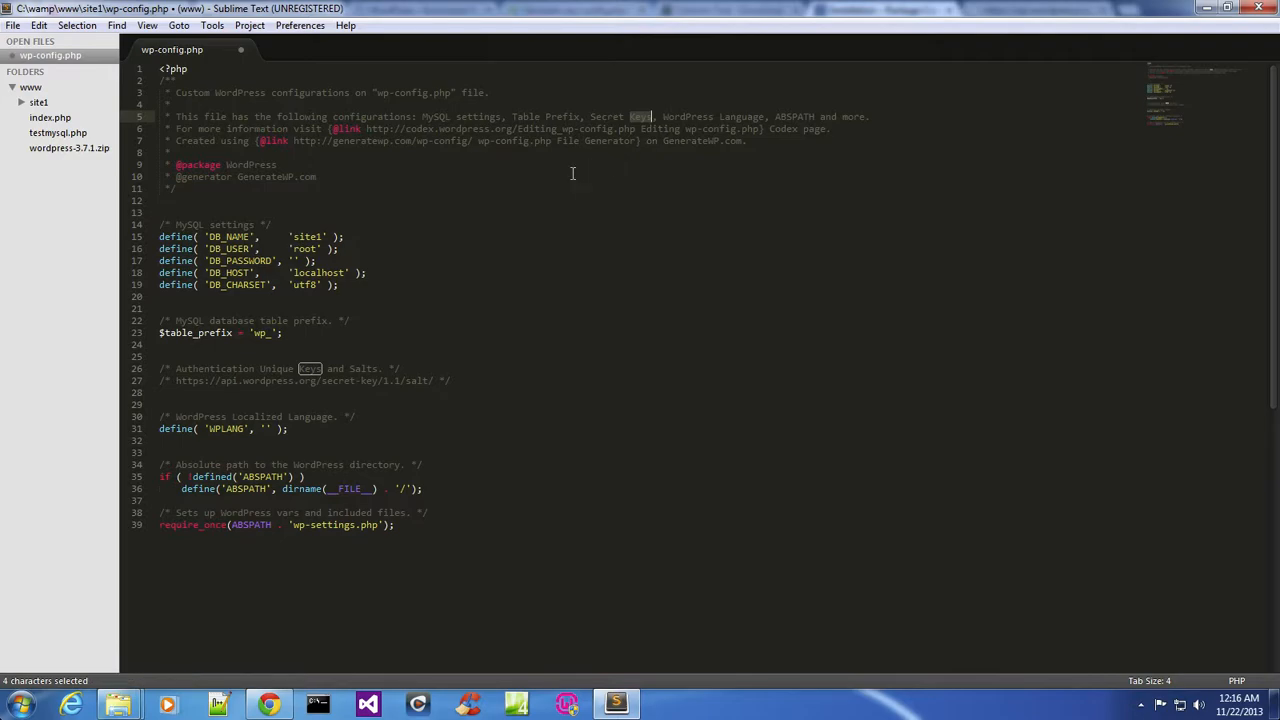
Open Install Package again and search the package list for Word.
{"action": "key", "text": "ctrl+shift+p"}
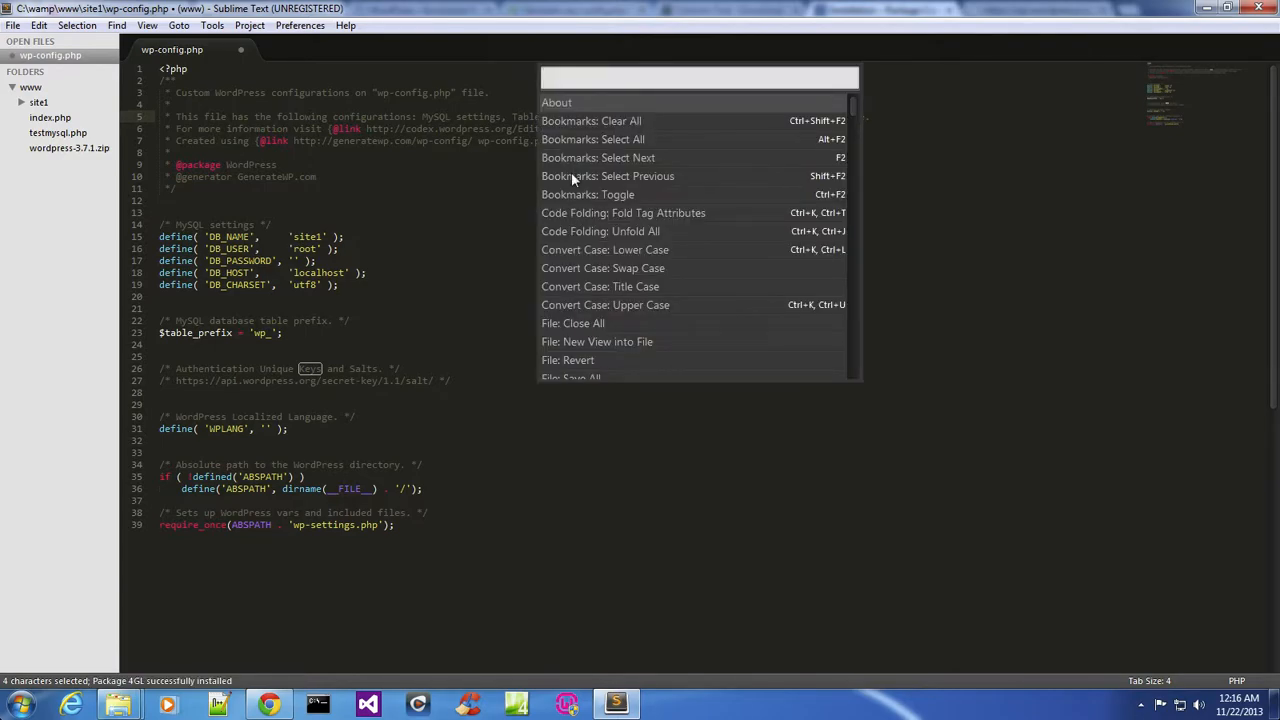
{"action": "type", "text": "ins"}
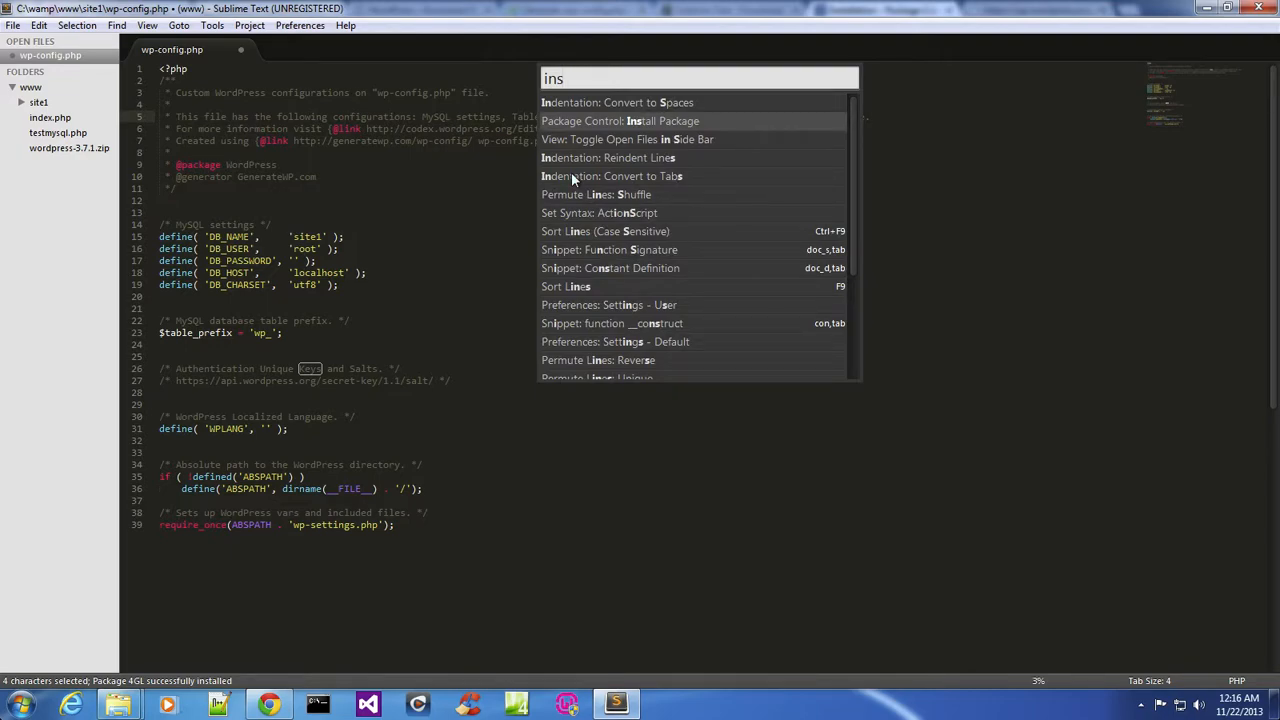
{"action": "key", "text": "Return"}
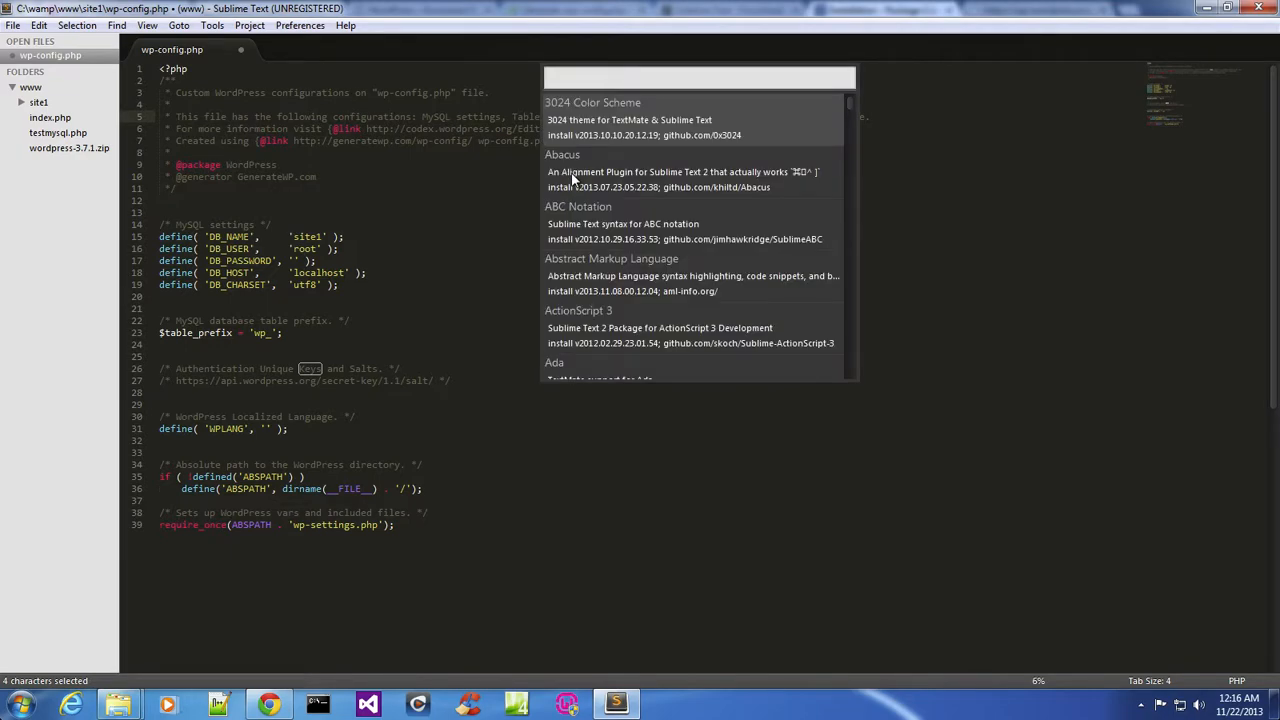
{"action": "type", "text": "Word"}
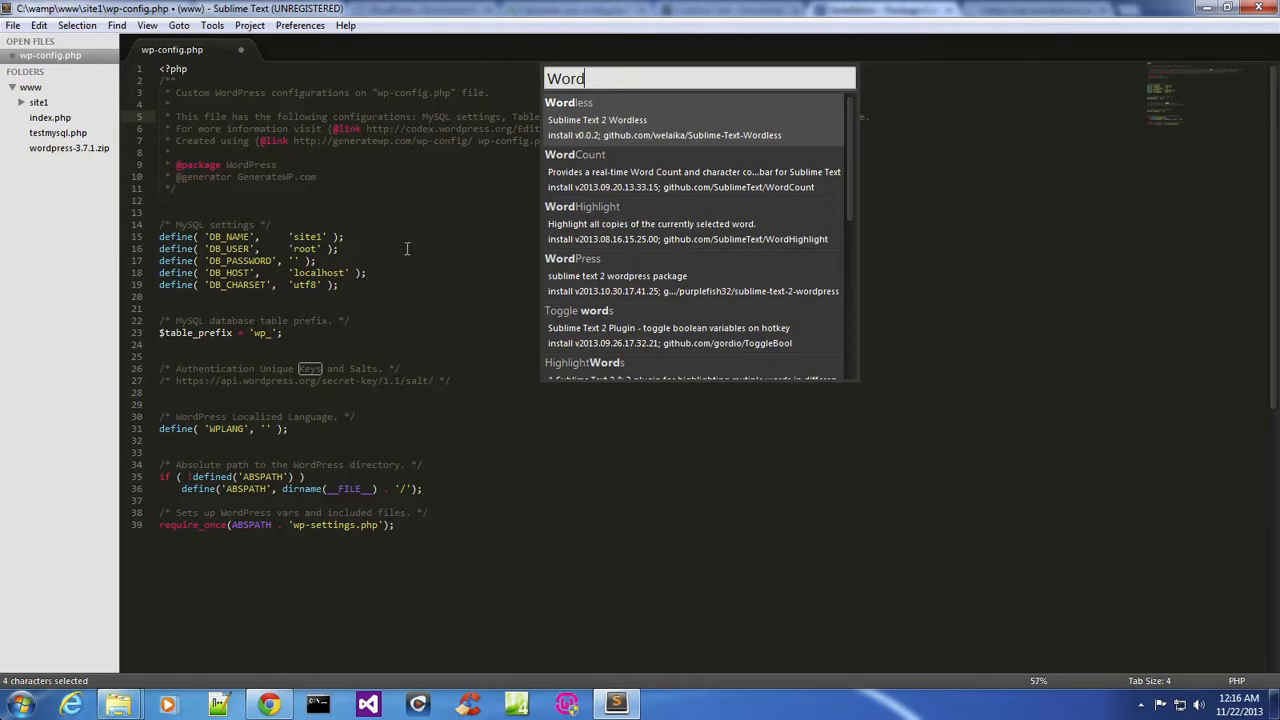
{"action": "left_click", "coordinate": [410, 248]}
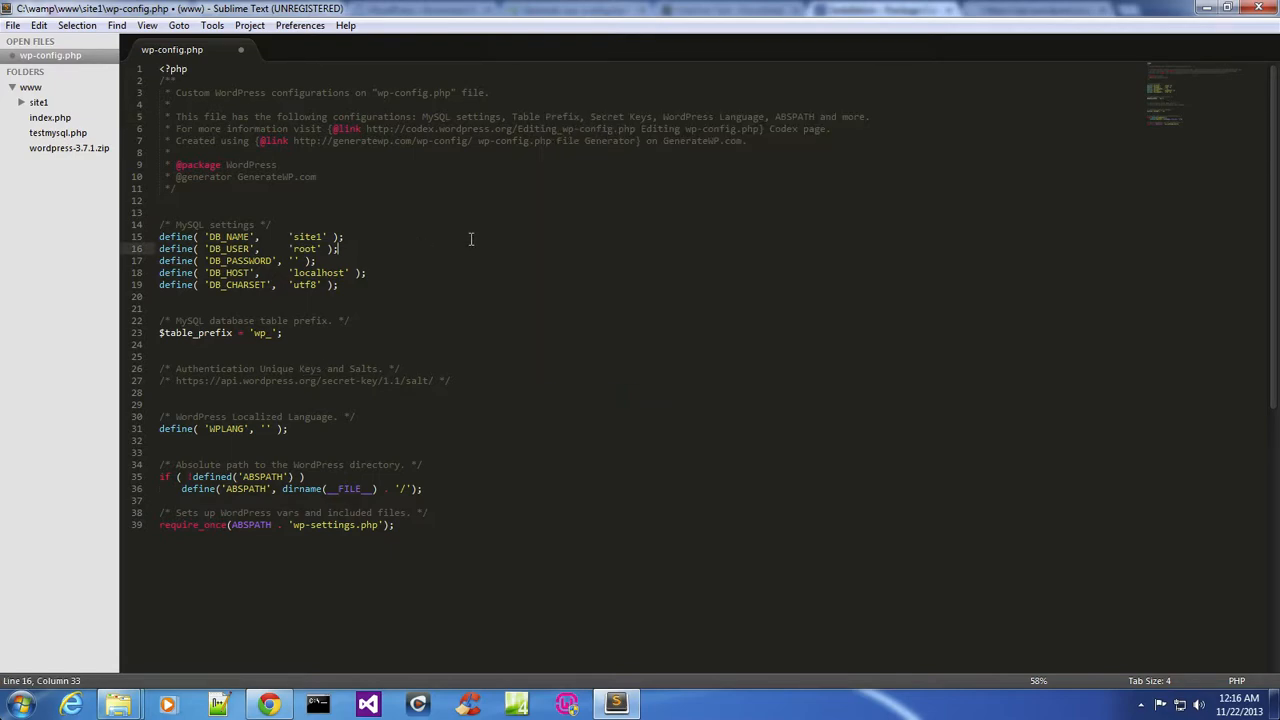
Insert salt keys at the empty line 28 with WordPress Generate Salt Keys and save wp-config.php.
{"action": "left_click", "coordinate": [313, 393]}
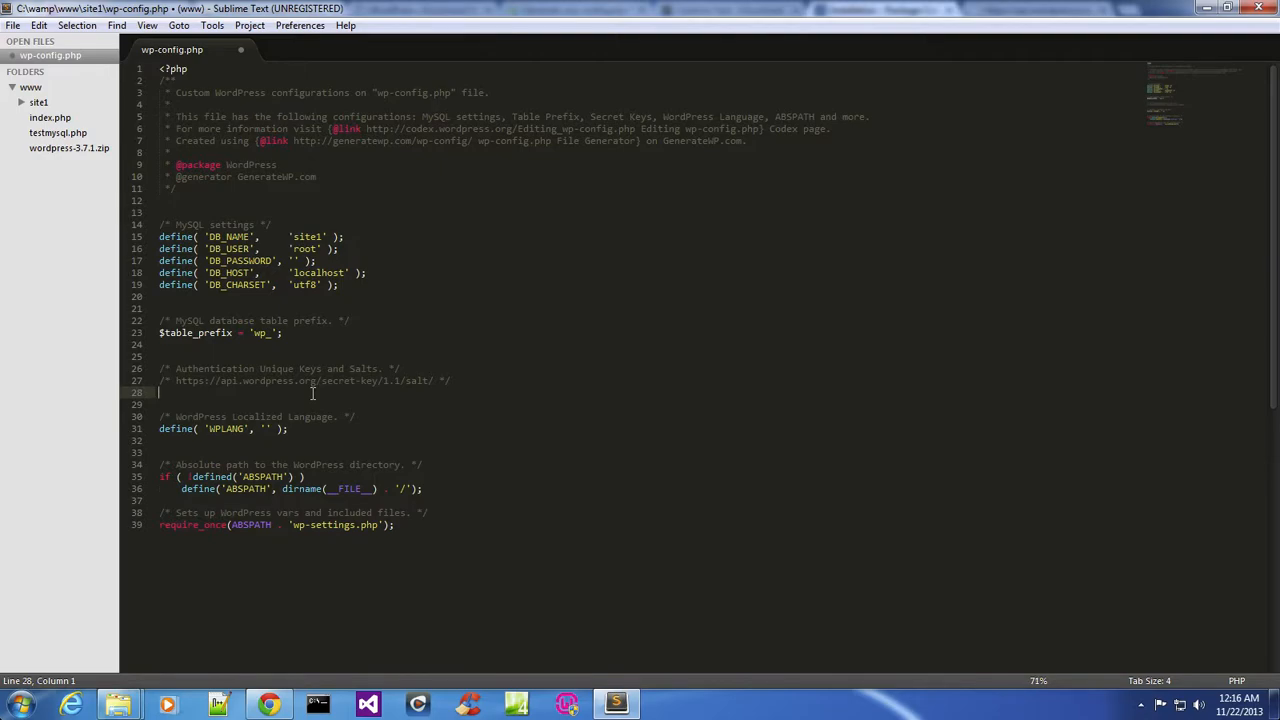
{"action": "key", "text": "ctrl+shift+p"}
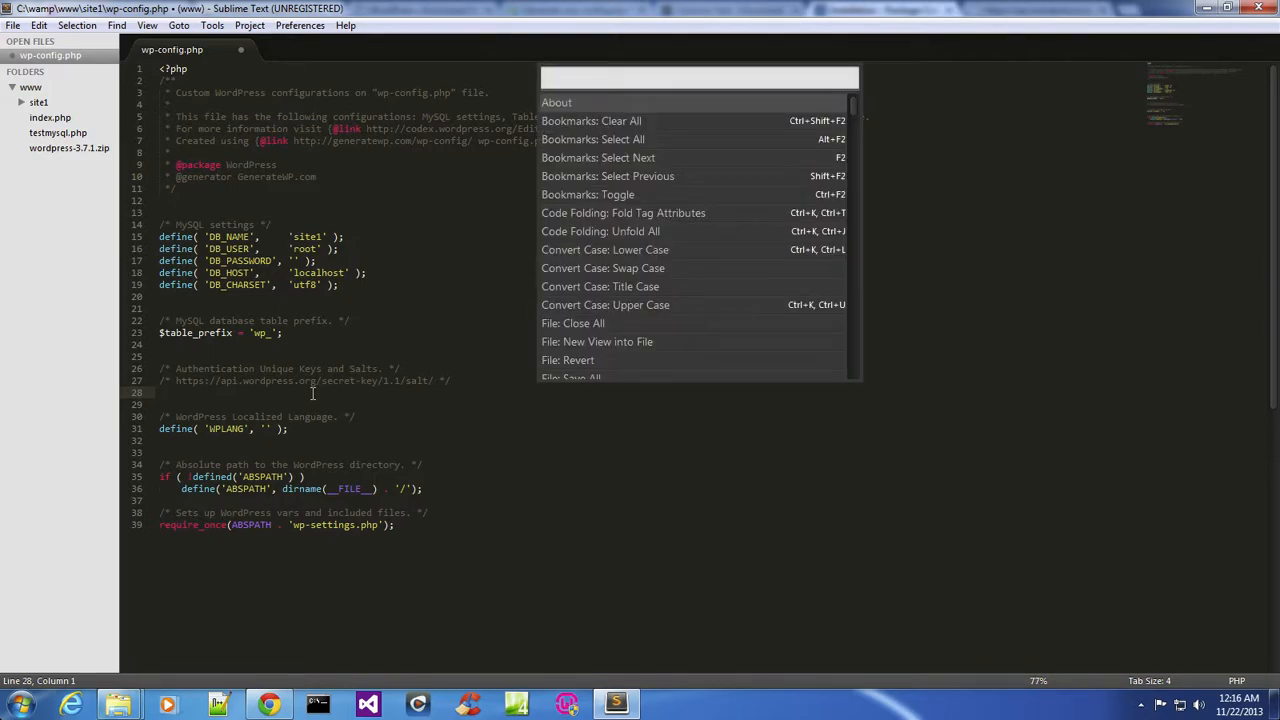
{"action": "type", "text": "Wor"}
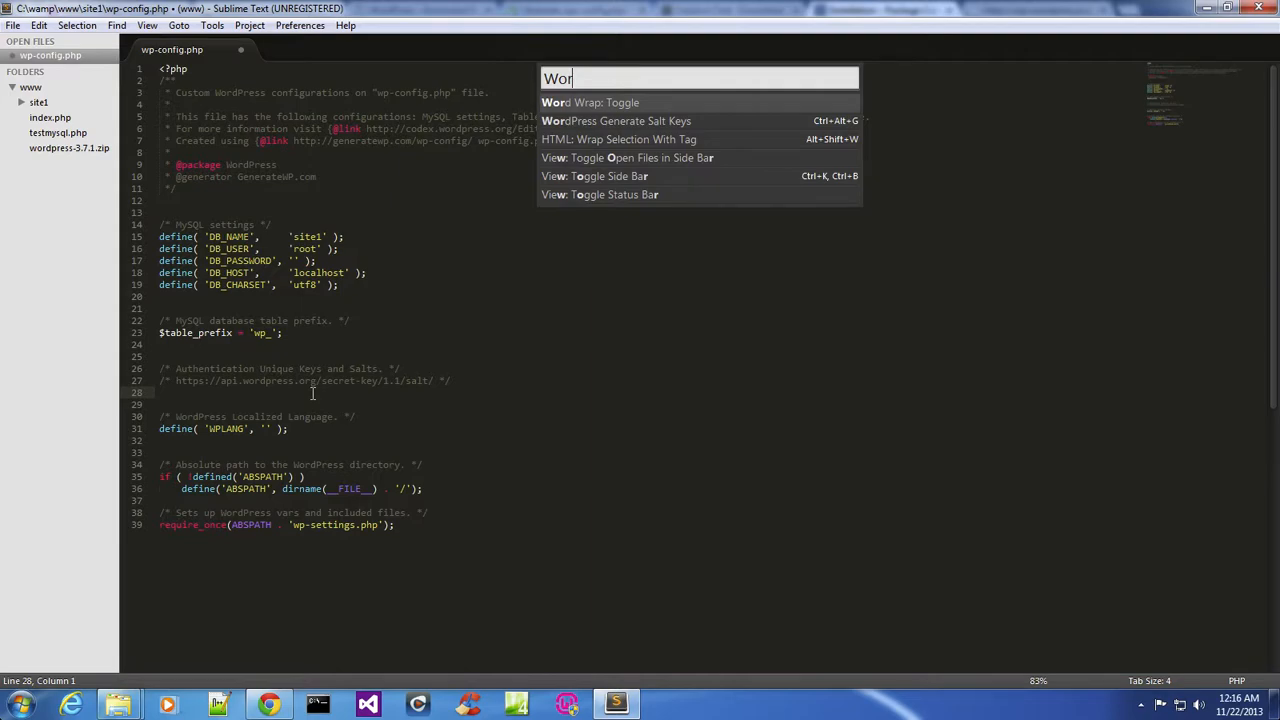
{"action": "key", "text": "Down"}
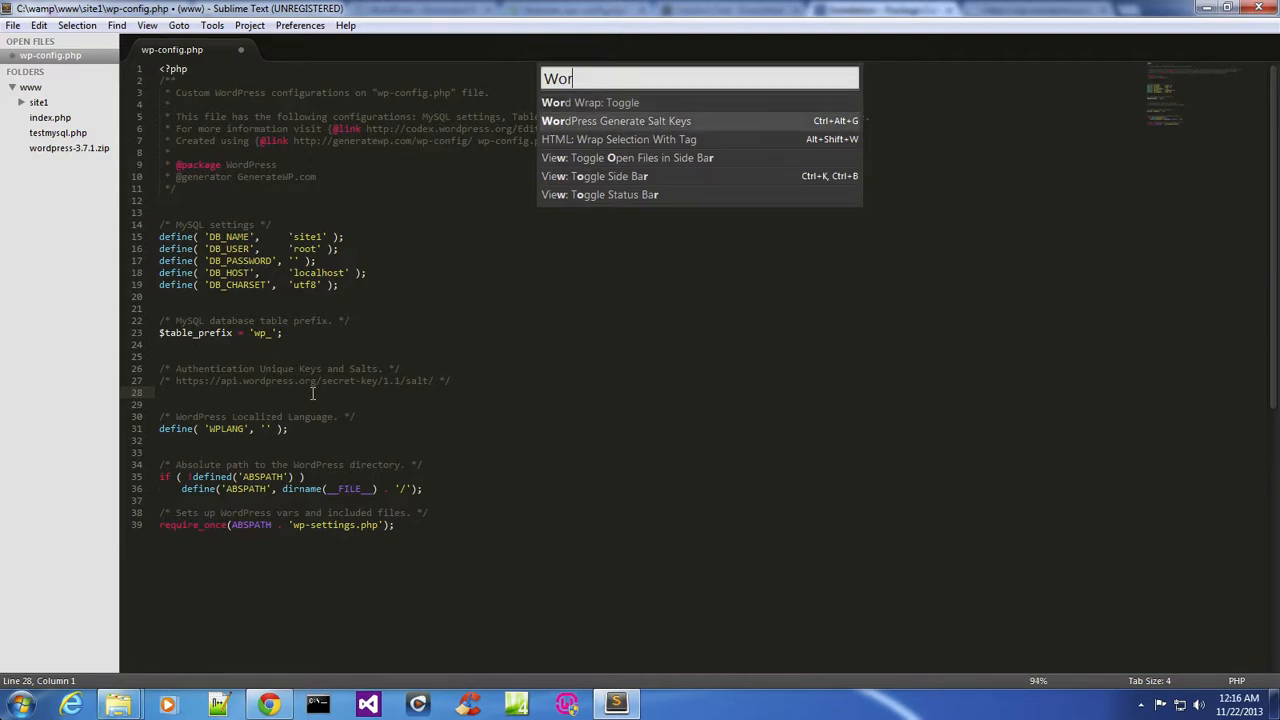
{"action": "key", "text": "Return"}
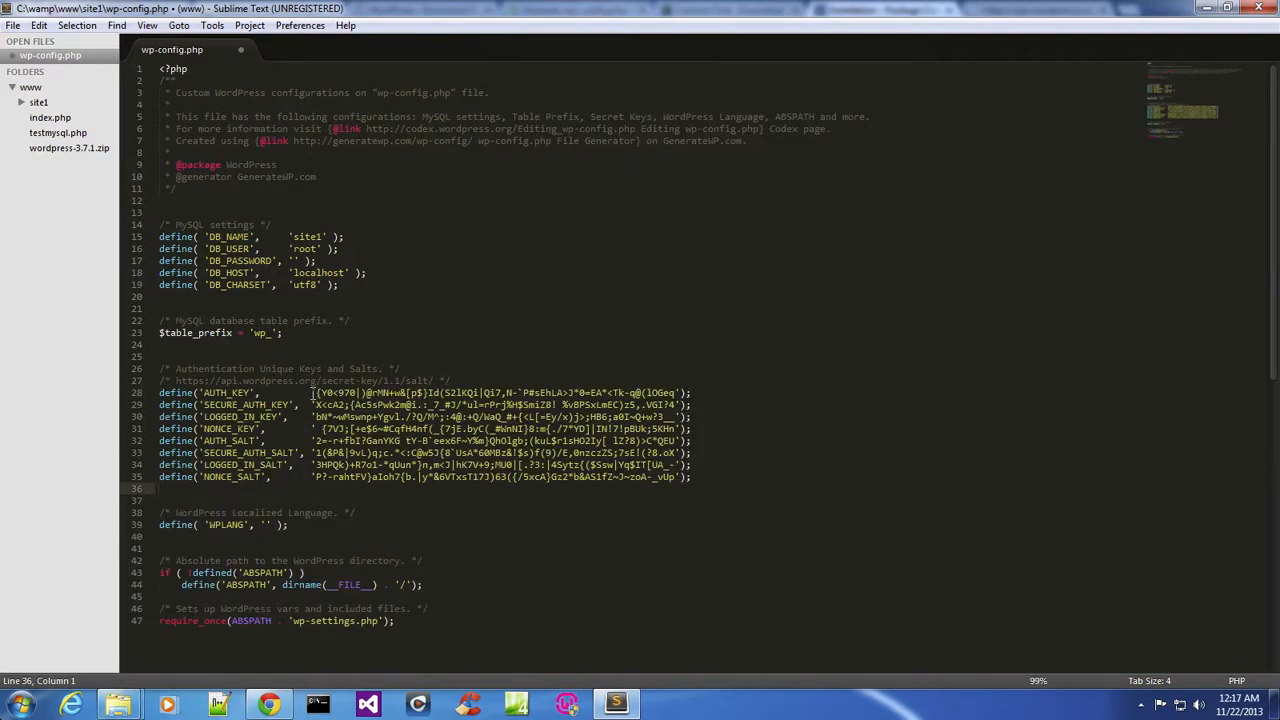
{"action": "left_click", "coordinate": [476, 306]}
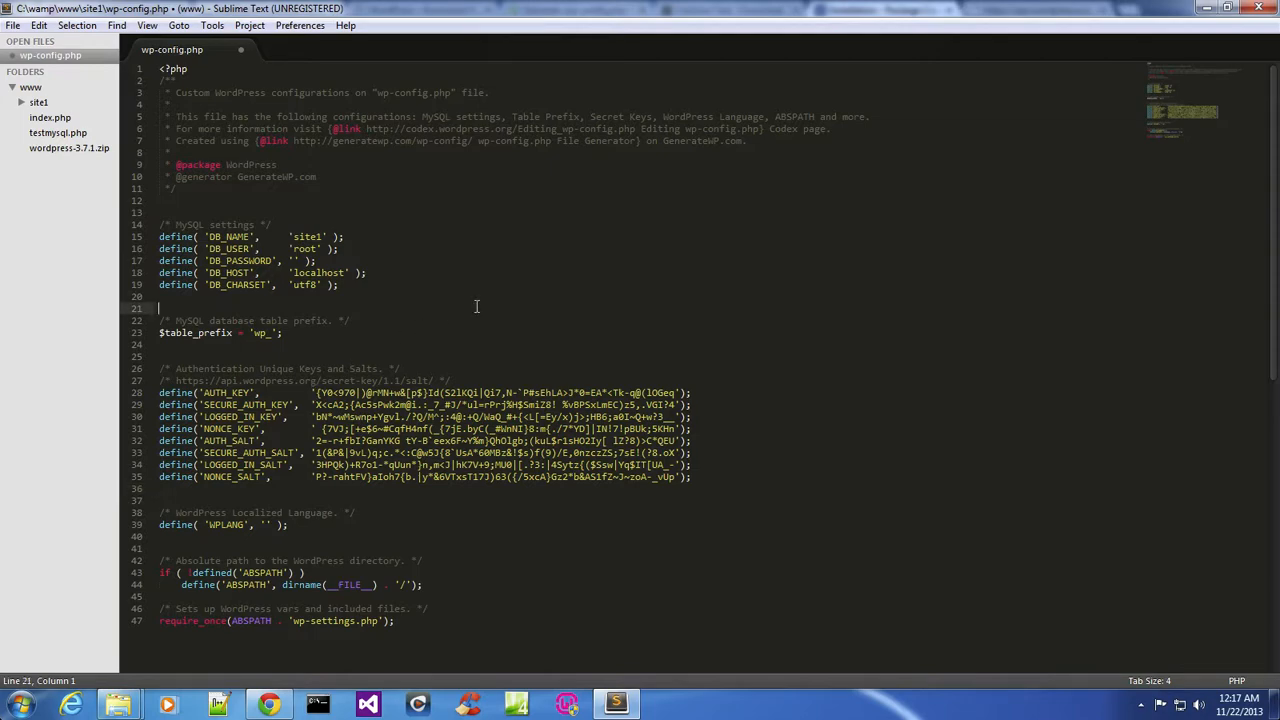
{"action": "key", "text": "ctrl+s"}
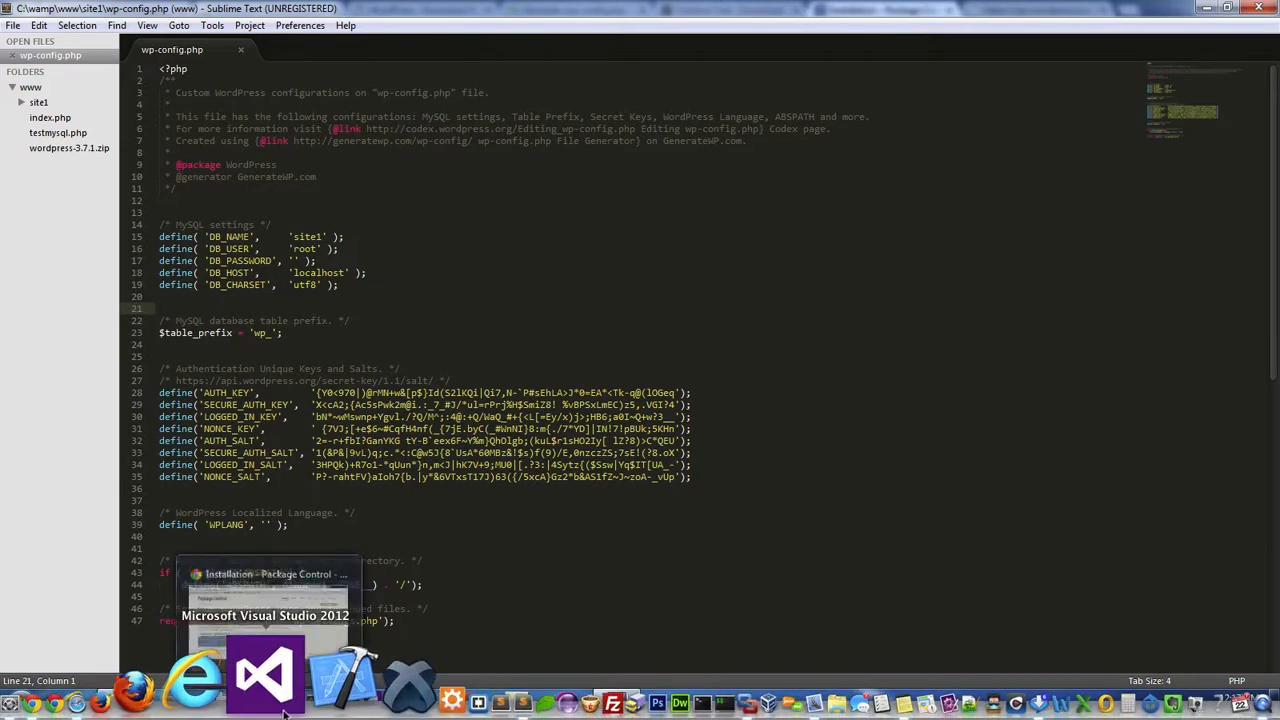
Reload the WampServer homepage in the browser and open the site1 project.
{"action": "left_click", "coordinate": [268, 705]}
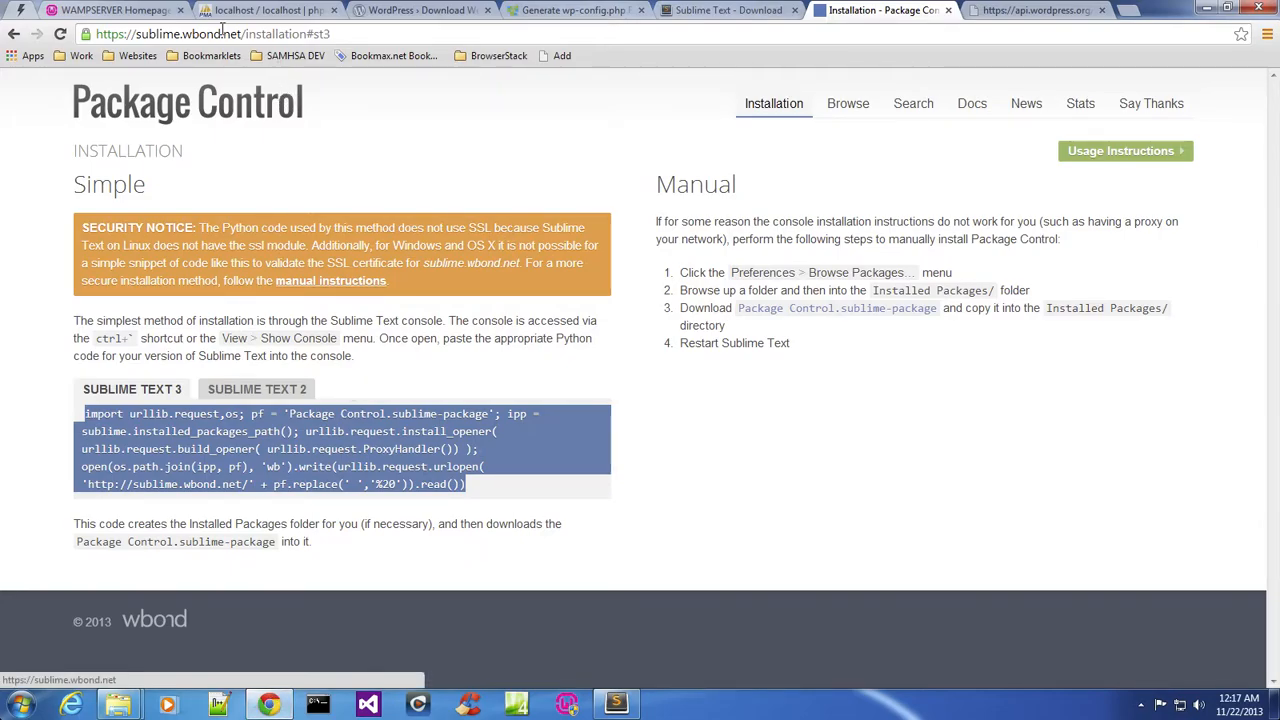
{"action": "left_click", "coordinate": [140, 9]}
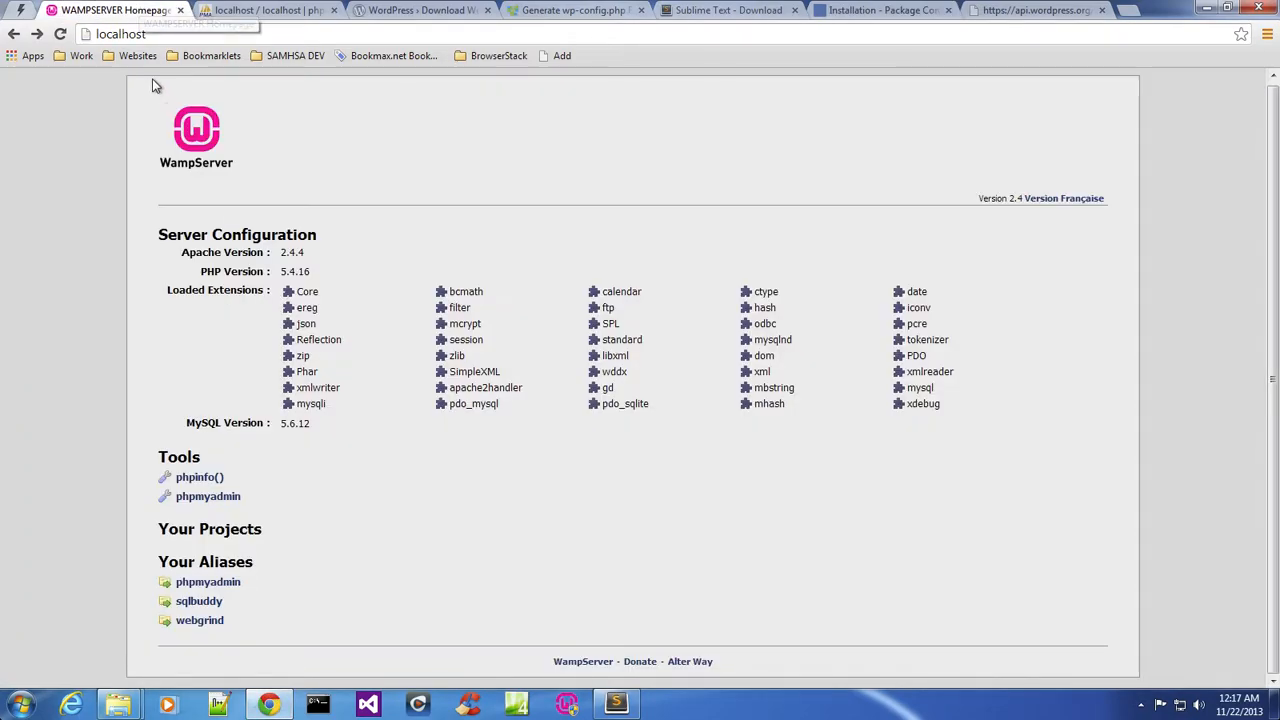
{"action": "left_click", "coordinate": [60, 34]}
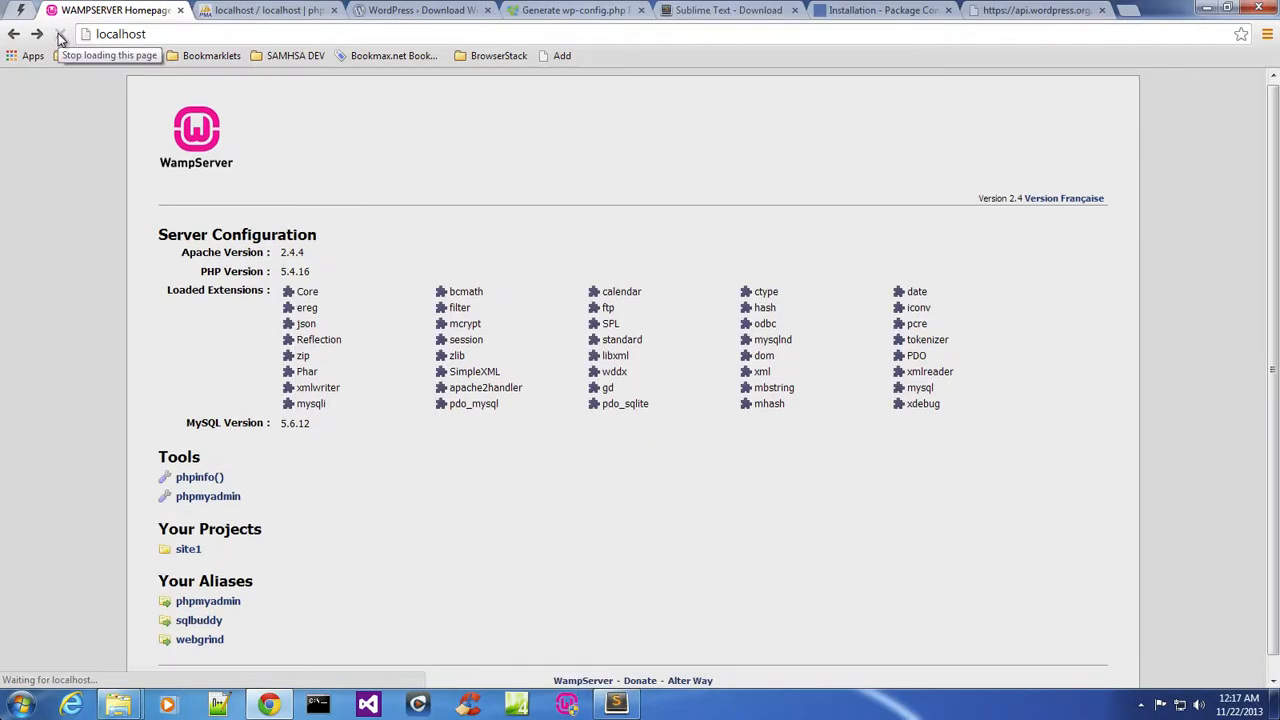
{"action": "left_click", "coordinate": [186, 551]}
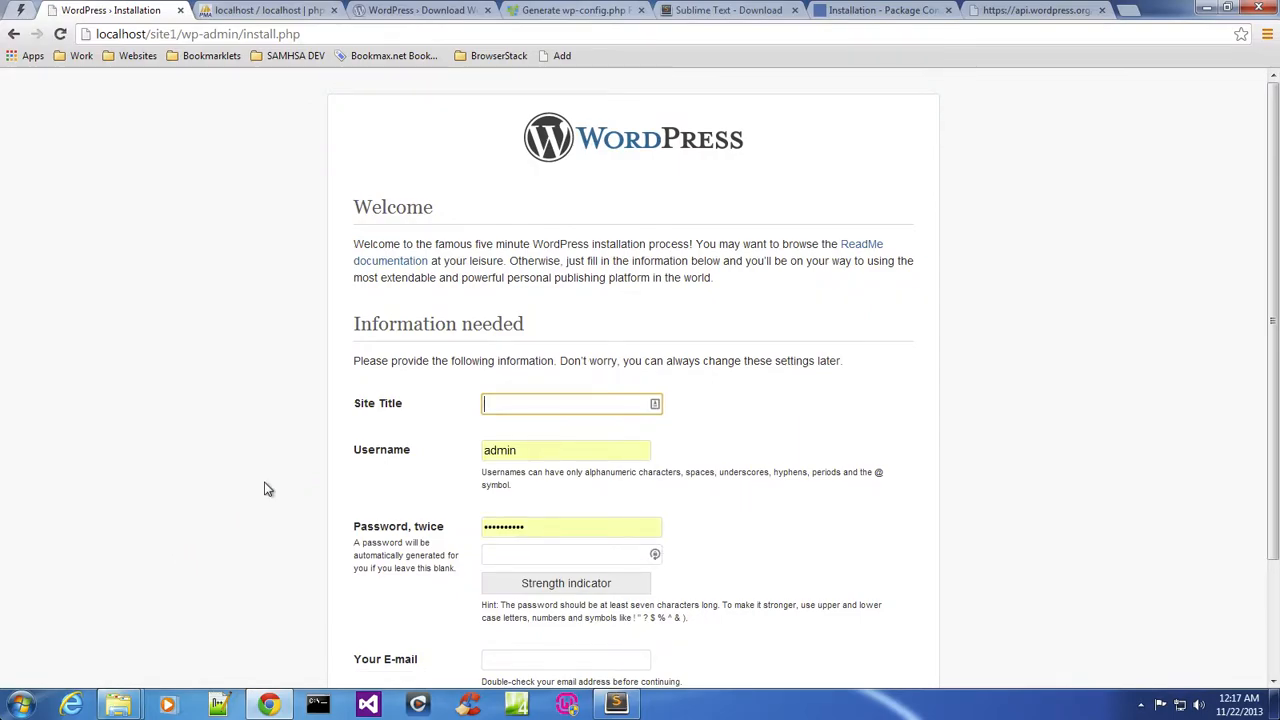
Set the site title to Site1 and enter the admin username in the installation form.
{"action": "left_click", "coordinate": [548, 405]}
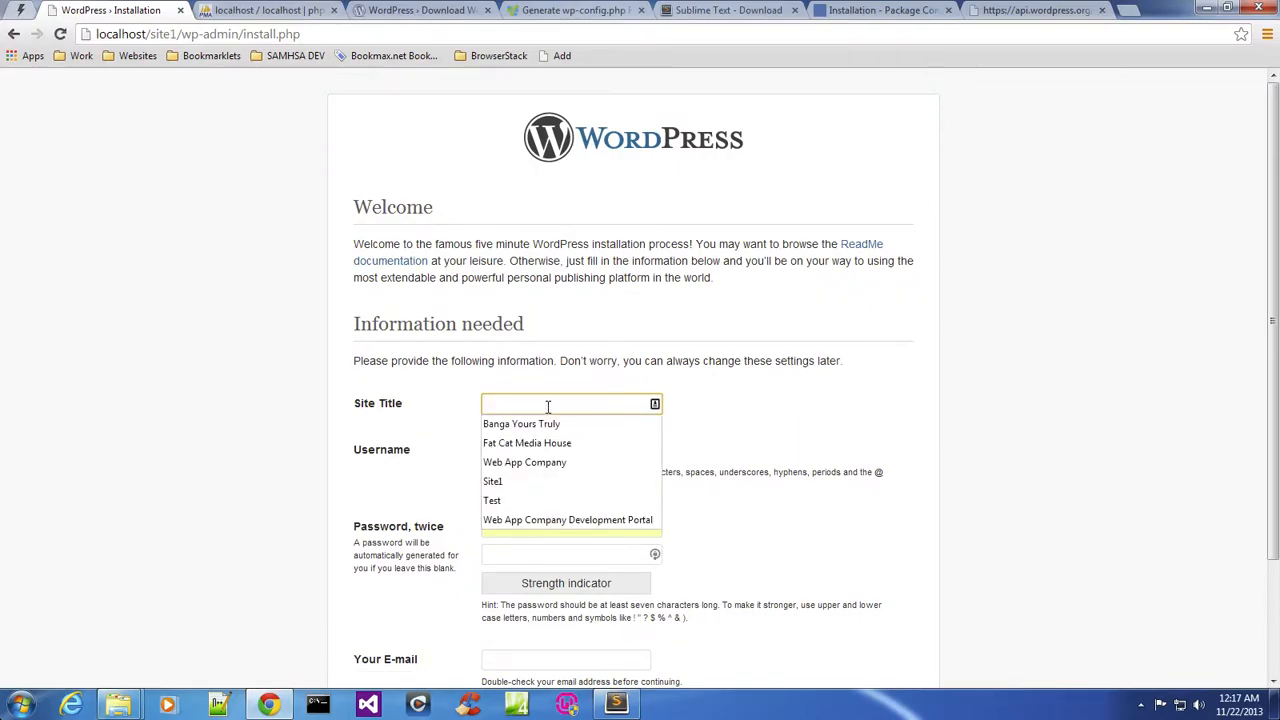
{"action": "type", "text": "Site"}
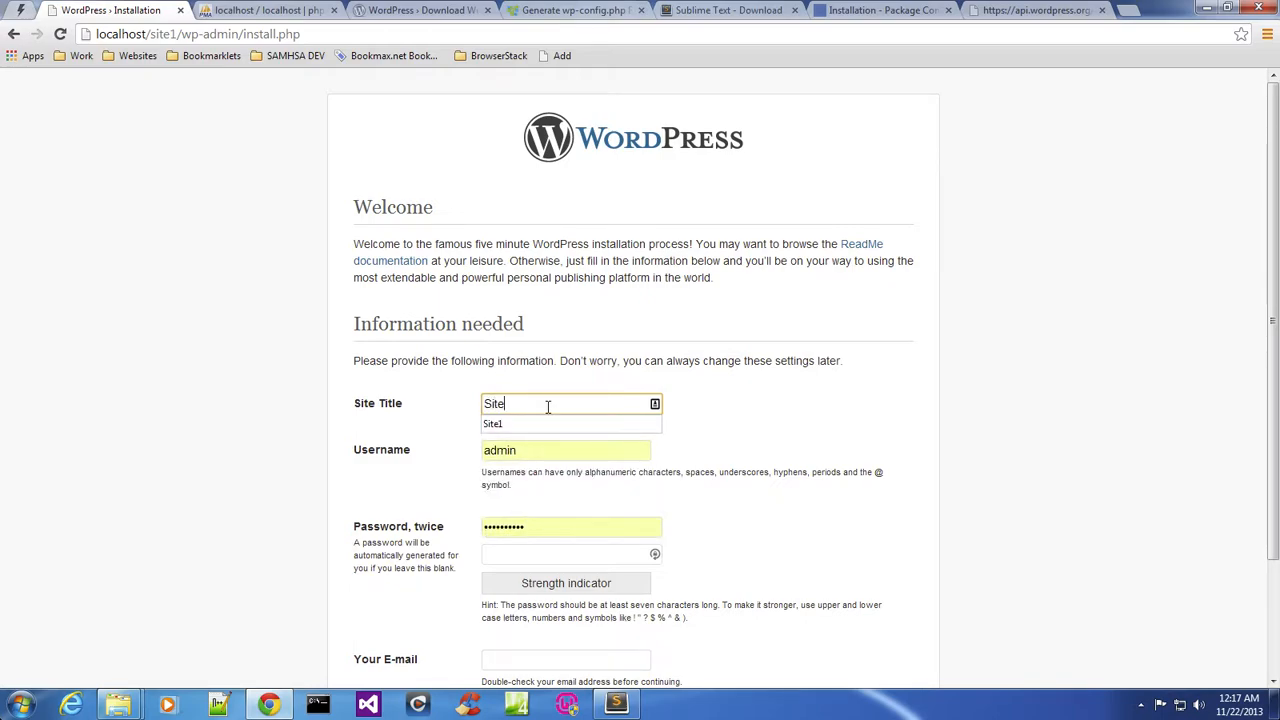
{"action": "type", "text": "1"}
{"action": "key", "text": "Tab"}
{"action": "type", "text": "moja"}
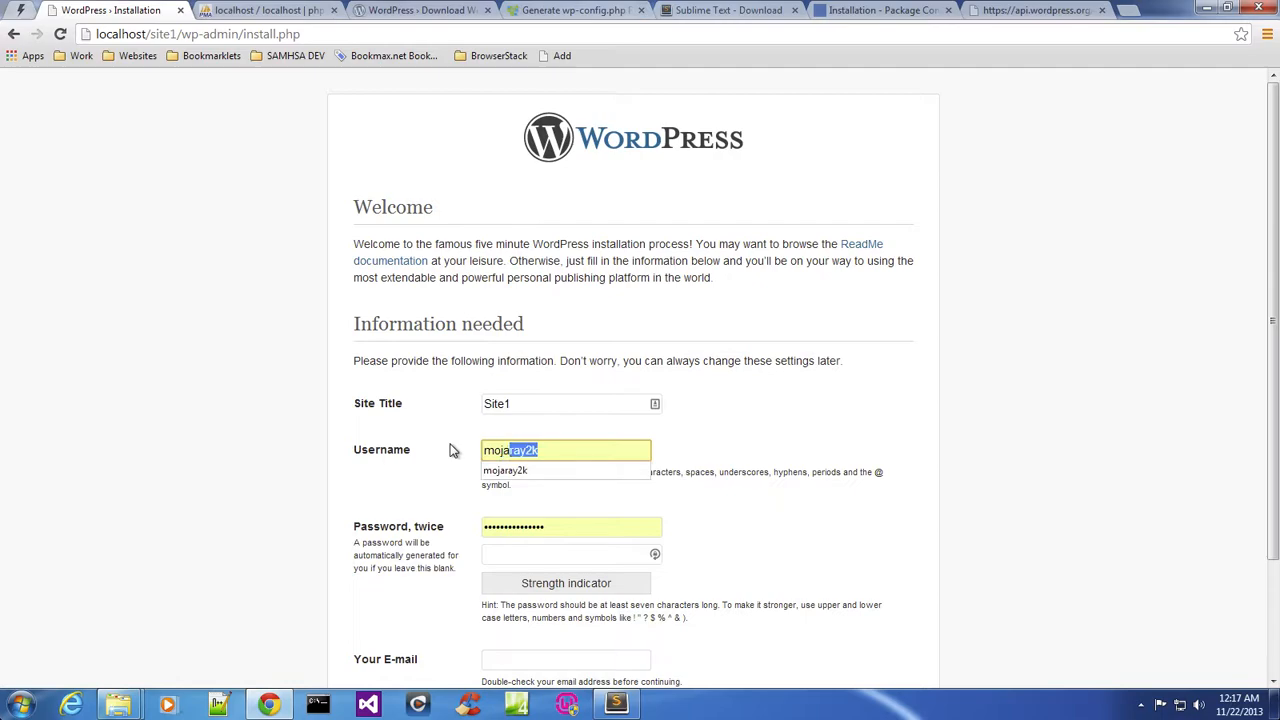
{"action": "key", "text": "BackSpace"}
{"action": "left_click", "coordinate": [439, 468]}
Enter the admin password in both password fields.
{"action": "left_click", "coordinate": [541, 526]}
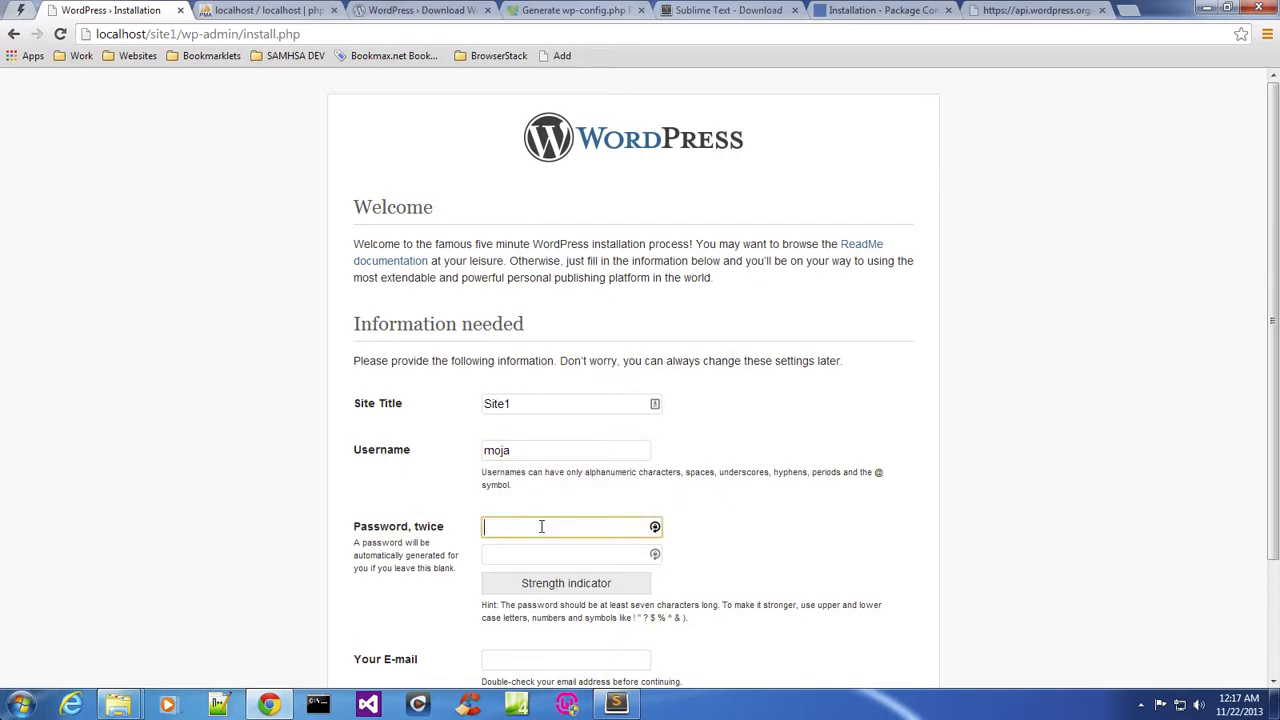
{"action": "type", "text": "123456"}
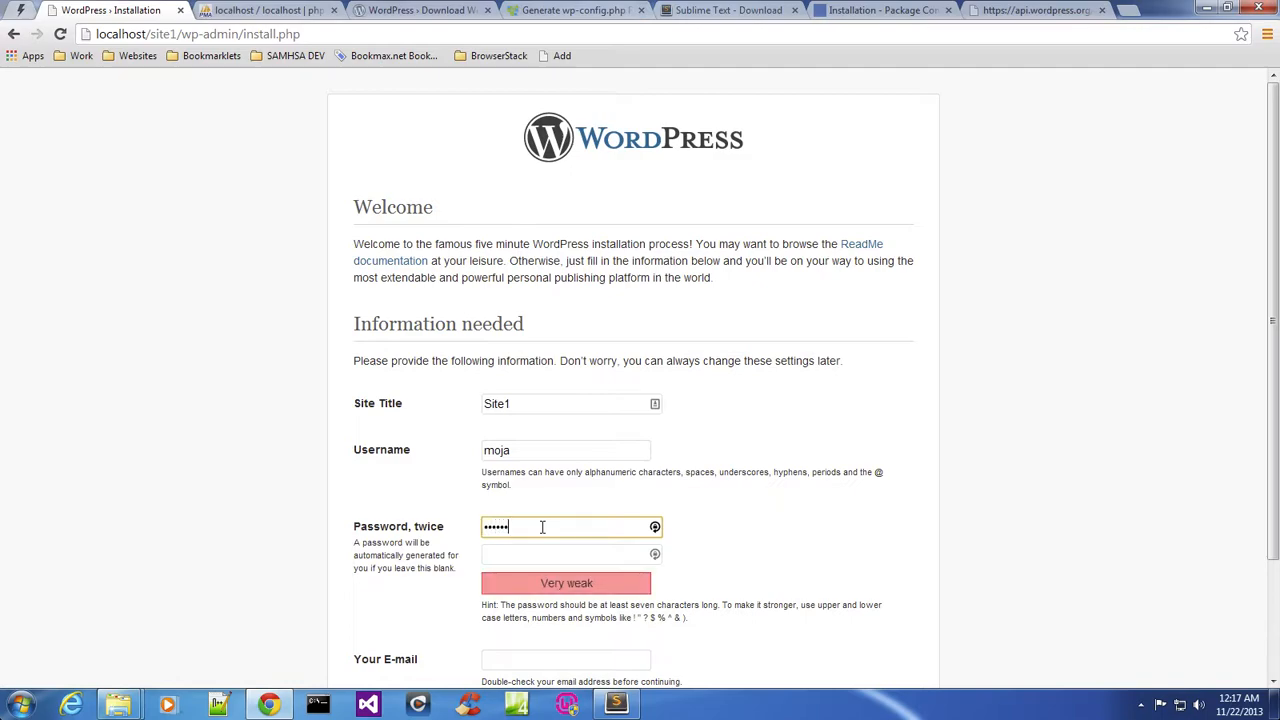
{"action": "left_click", "coordinate": [543, 549]}
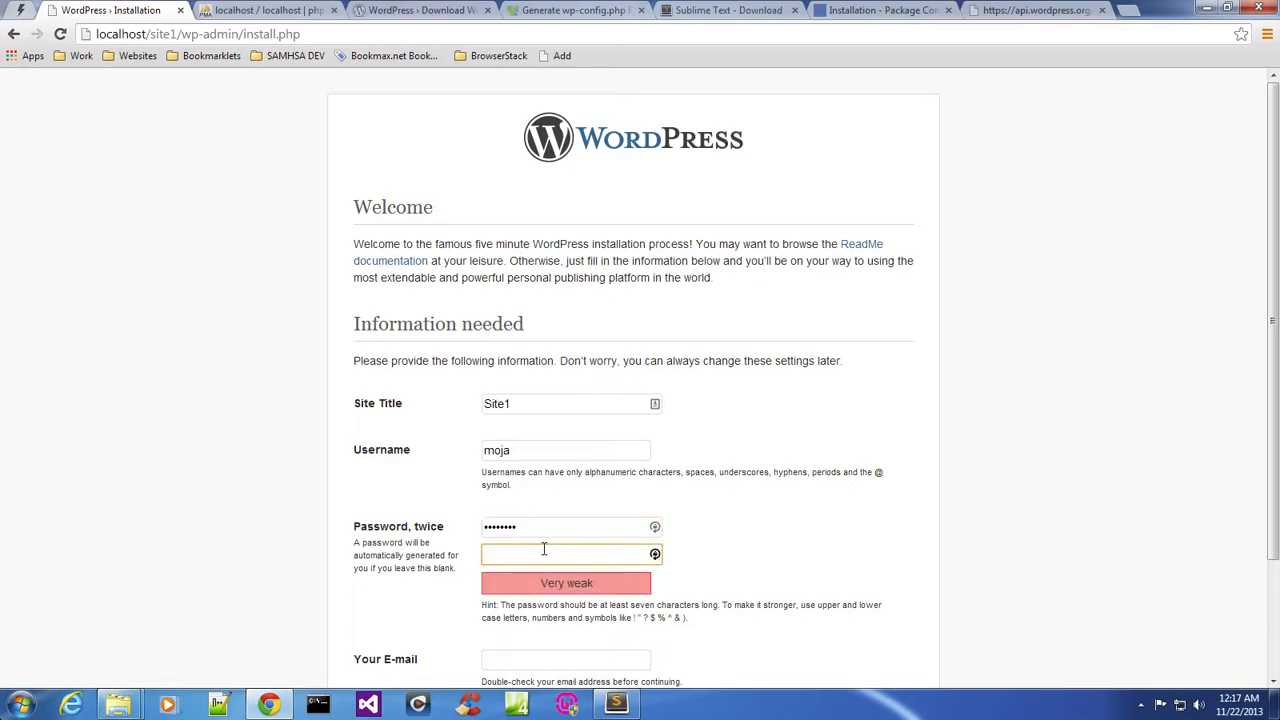
{"action": "type", "text": "1238"}
Pick the admin e-mail address, set the privacy option, and install WordPress.
{"action": "scroll", "coordinate": [251, 539], "scroll_direction": "down", "scroll_amount": 3}
{"action": "left_click", "coordinate": [516, 509]}
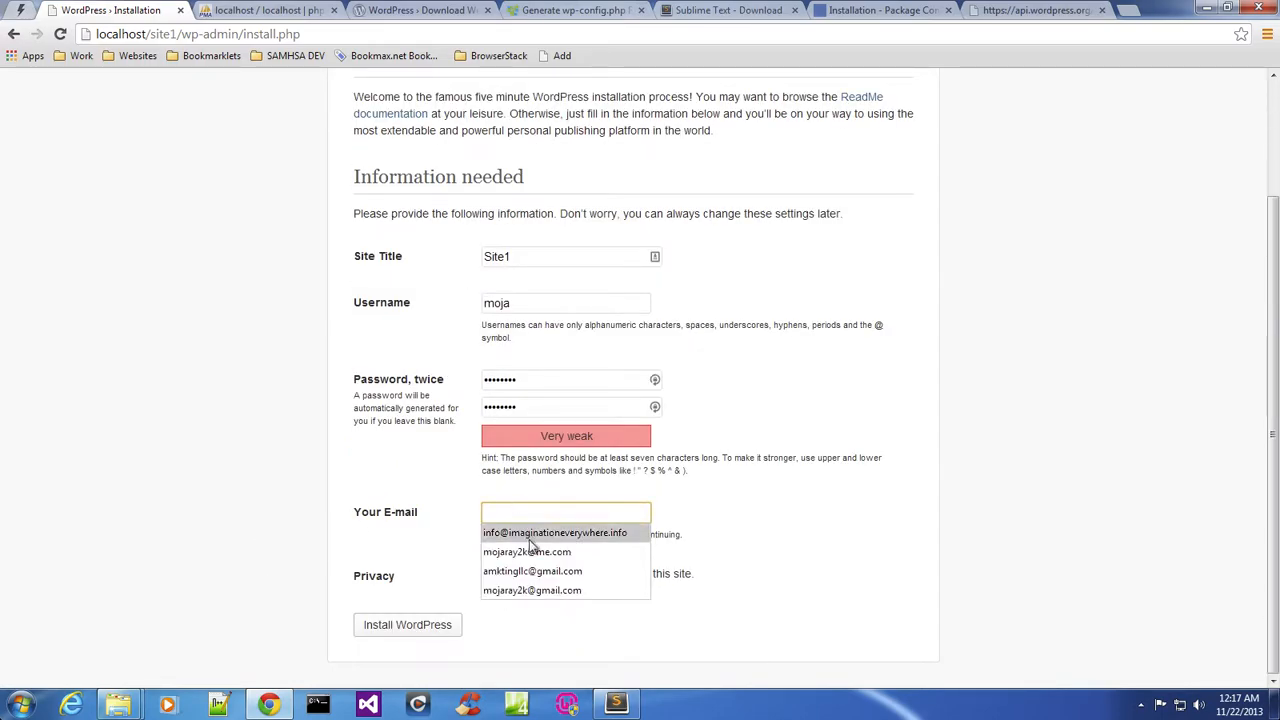
{"action": "left_click", "coordinate": [560, 570]}
{"action": "left_click", "coordinate": [490, 573]}
{"action": "left_click", "coordinate": [400, 627]}
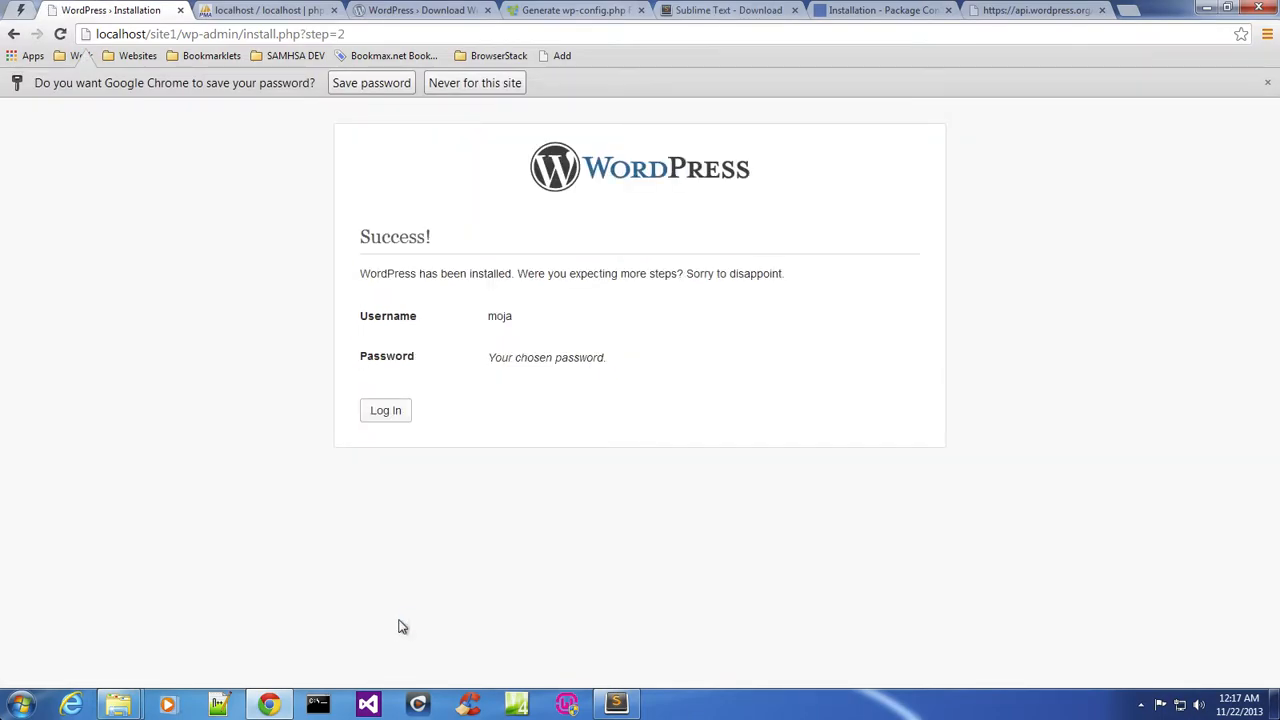
Log in to the new WordPress site with the admin username and password.
{"action": "left_click", "coordinate": [385, 411]}
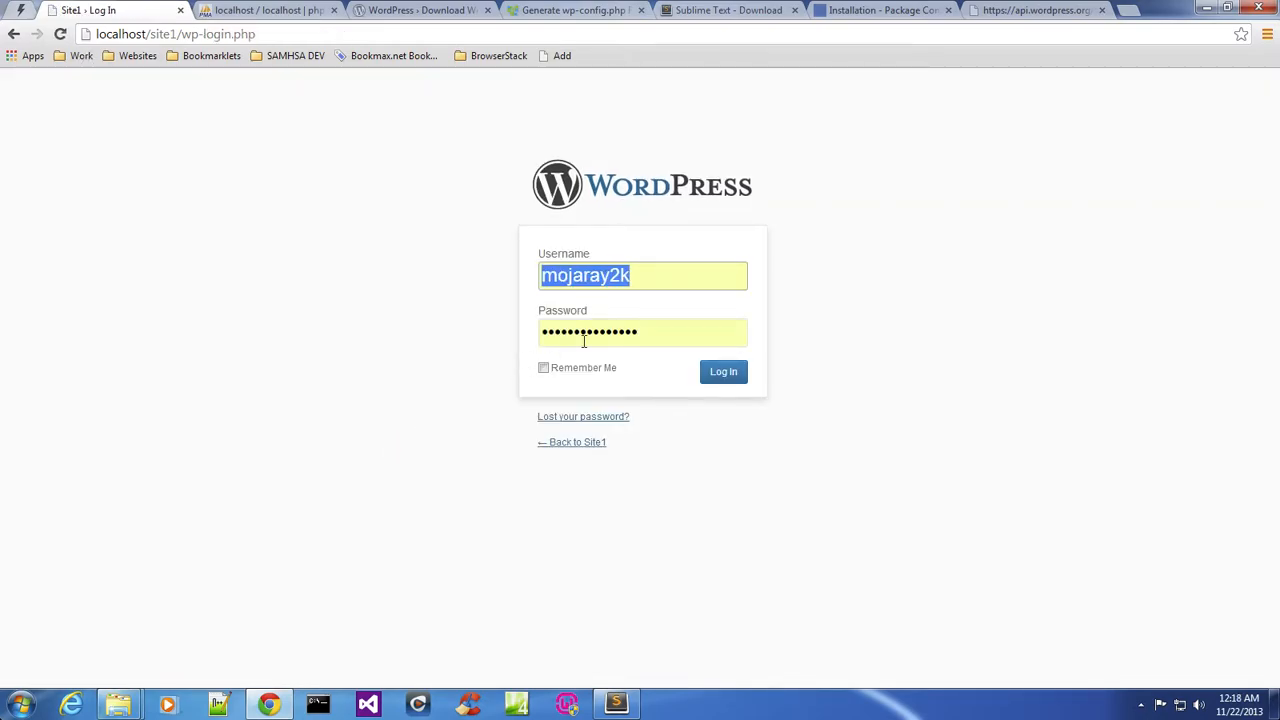
{"action": "type", "text": "moja"}
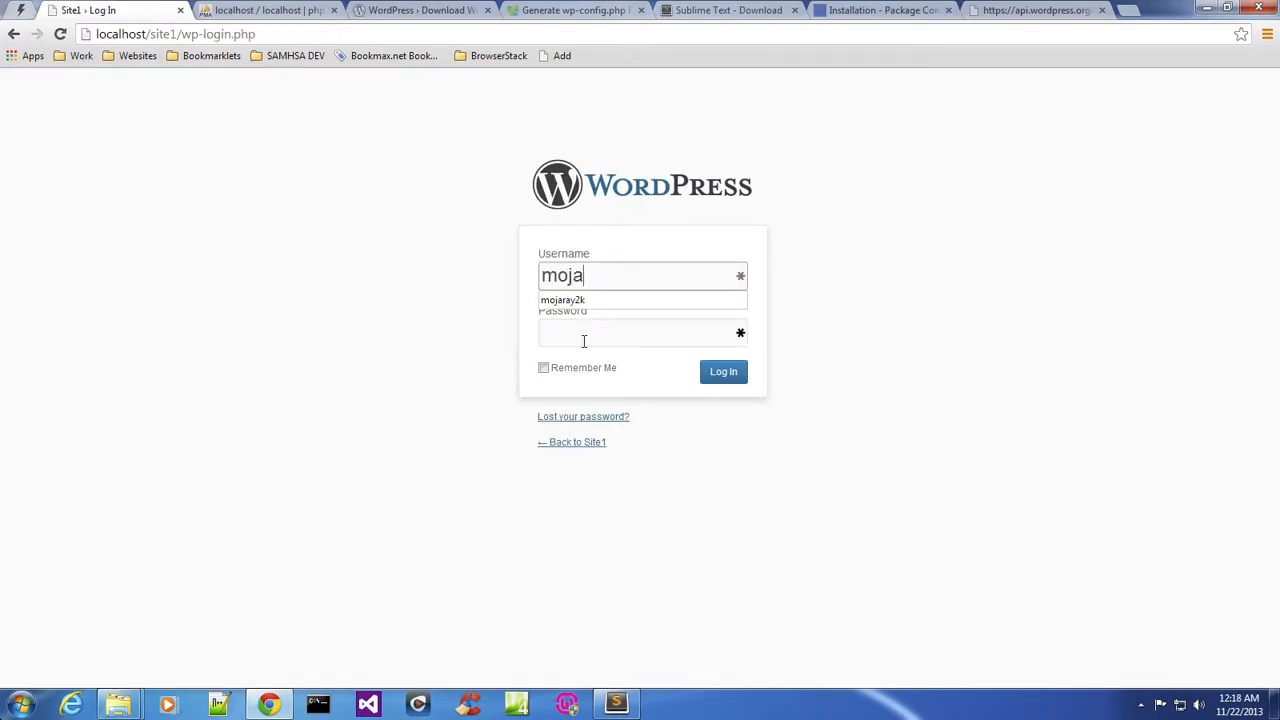
{"action": "left_click", "coordinate": [584, 341]}
{"action": "type", "text": "••••••••"}
{"action": "left_click", "coordinate": [715, 380]}
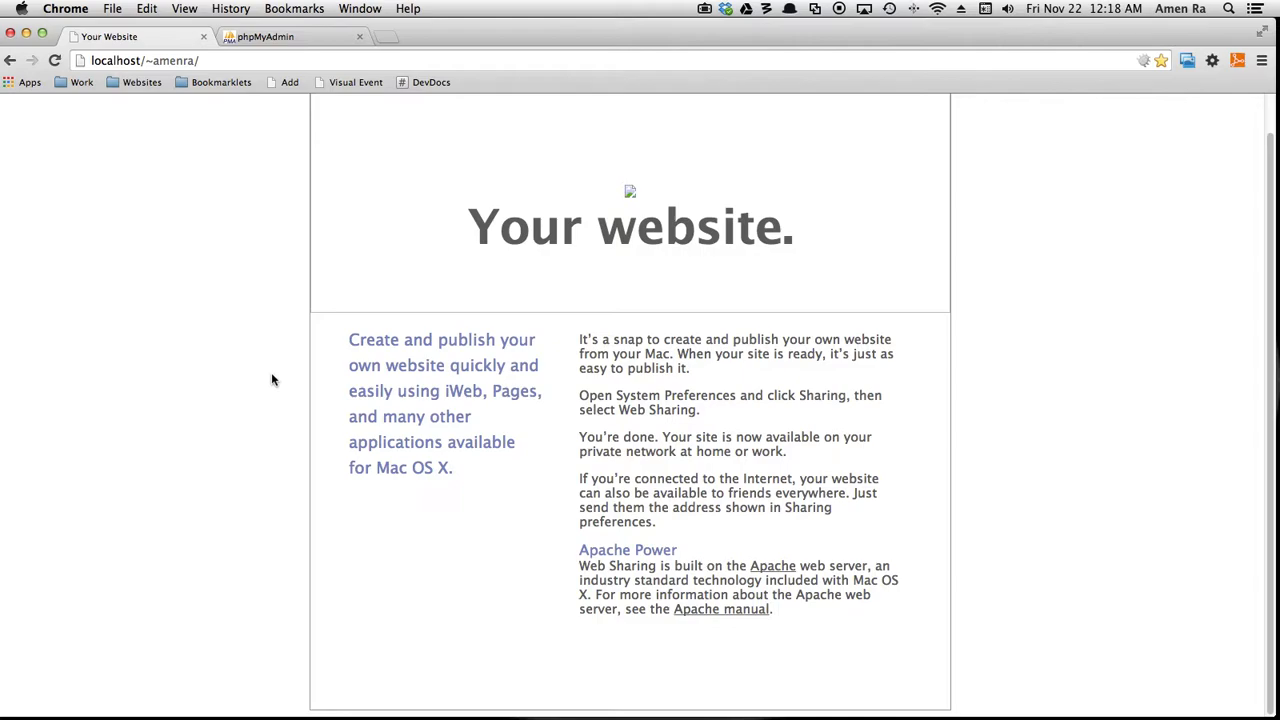
Switch to the Mac desktop and copy wordpress-3.7.1.zip from the Downloads folder.
{"action": "key", "text": "ctrl+Left"}
{"action": "key", "text": "ctrl+Left"}
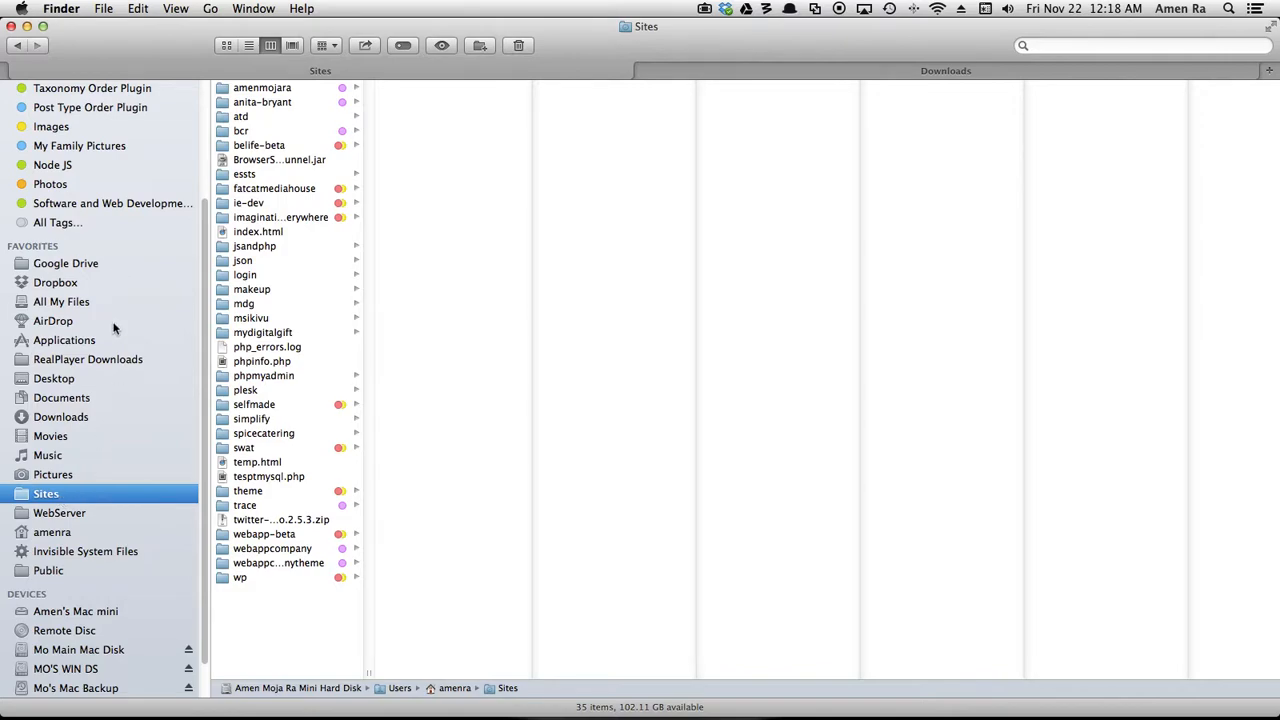
{"action": "left_click", "coordinate": [211, 10]}
{"action": "left_click", "coordinate": [258, 155]}
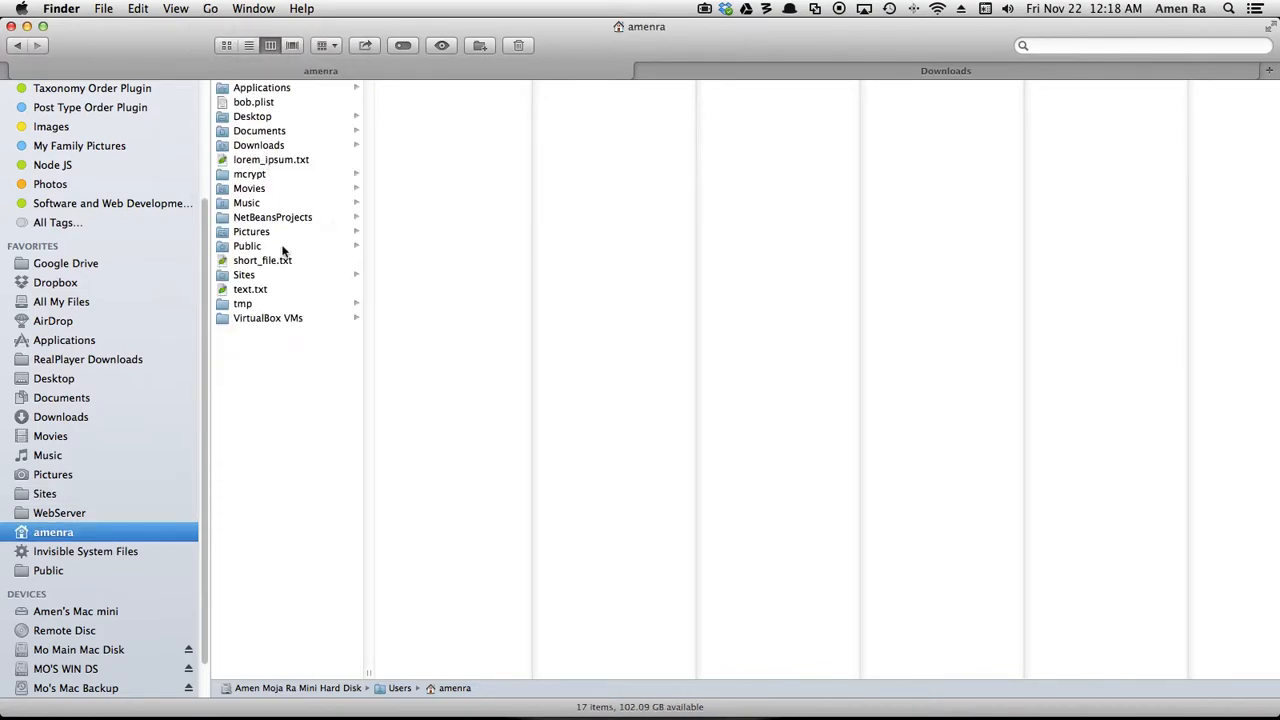
{"action": "left_click", "coordinate": [244, 277]}
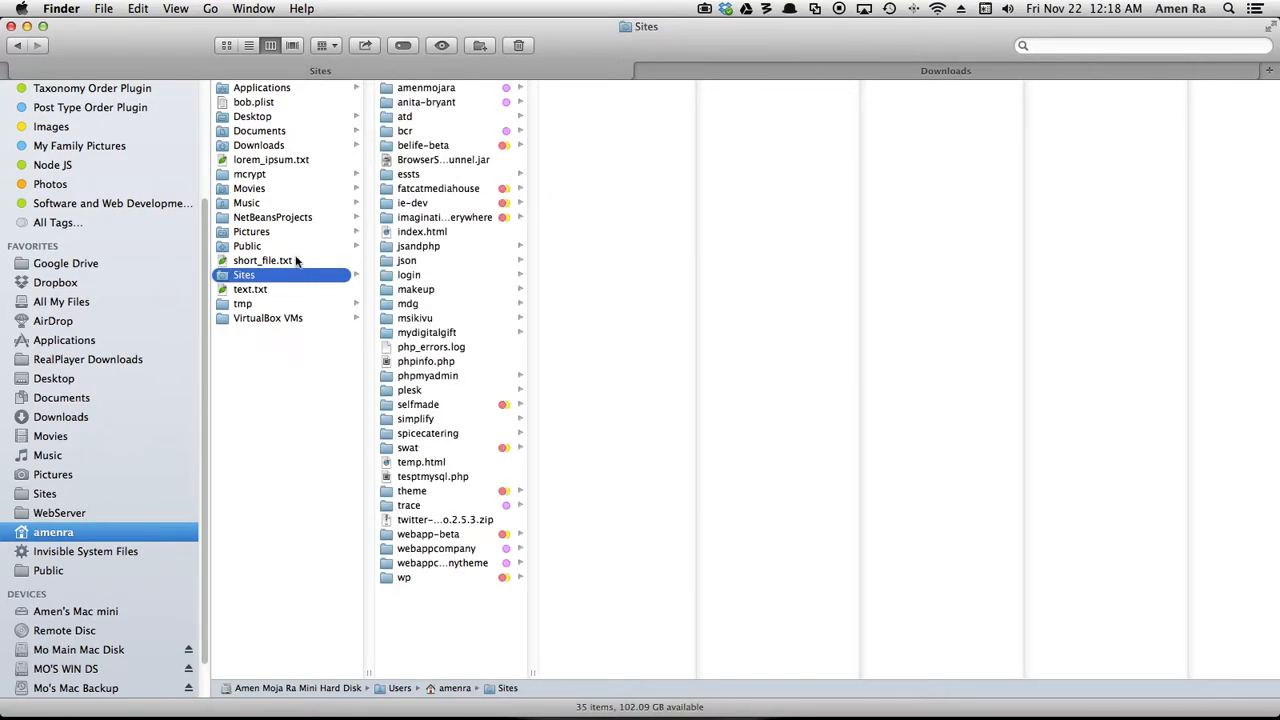
{"action": "double_click", "coordinate": [251, 277]}
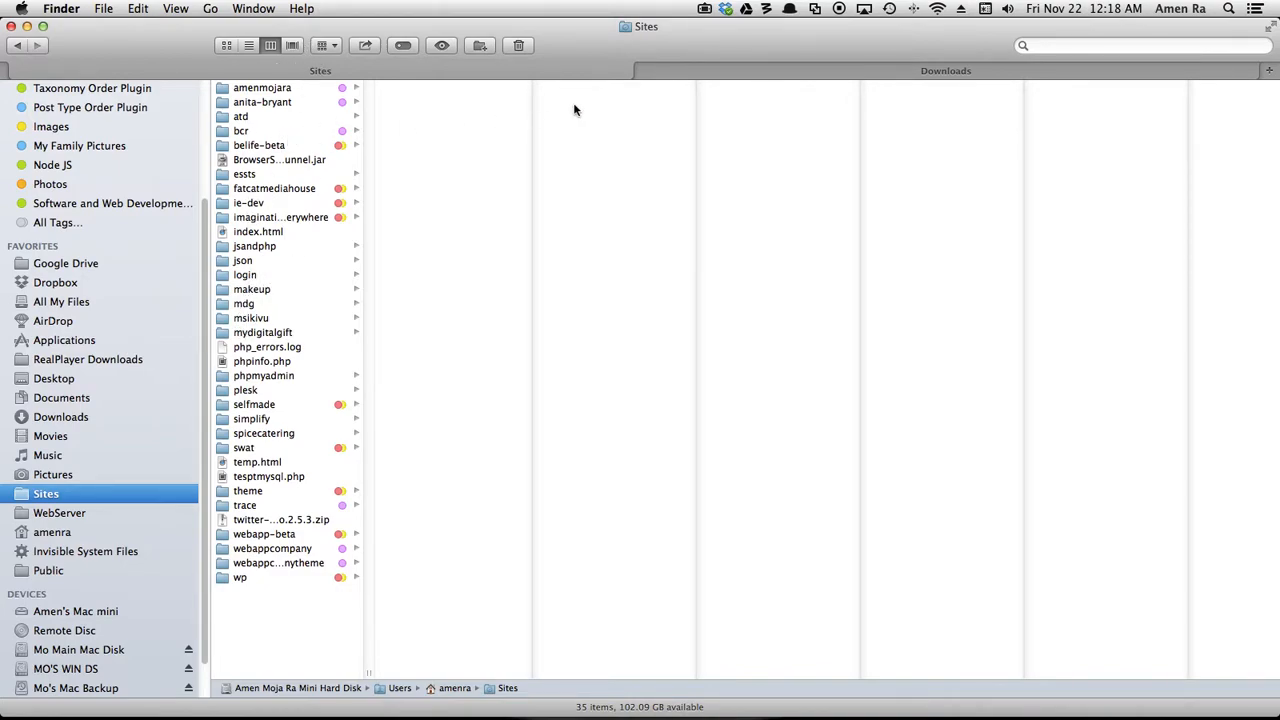
{"action": "left_click", "coordinate": [800, 70]}
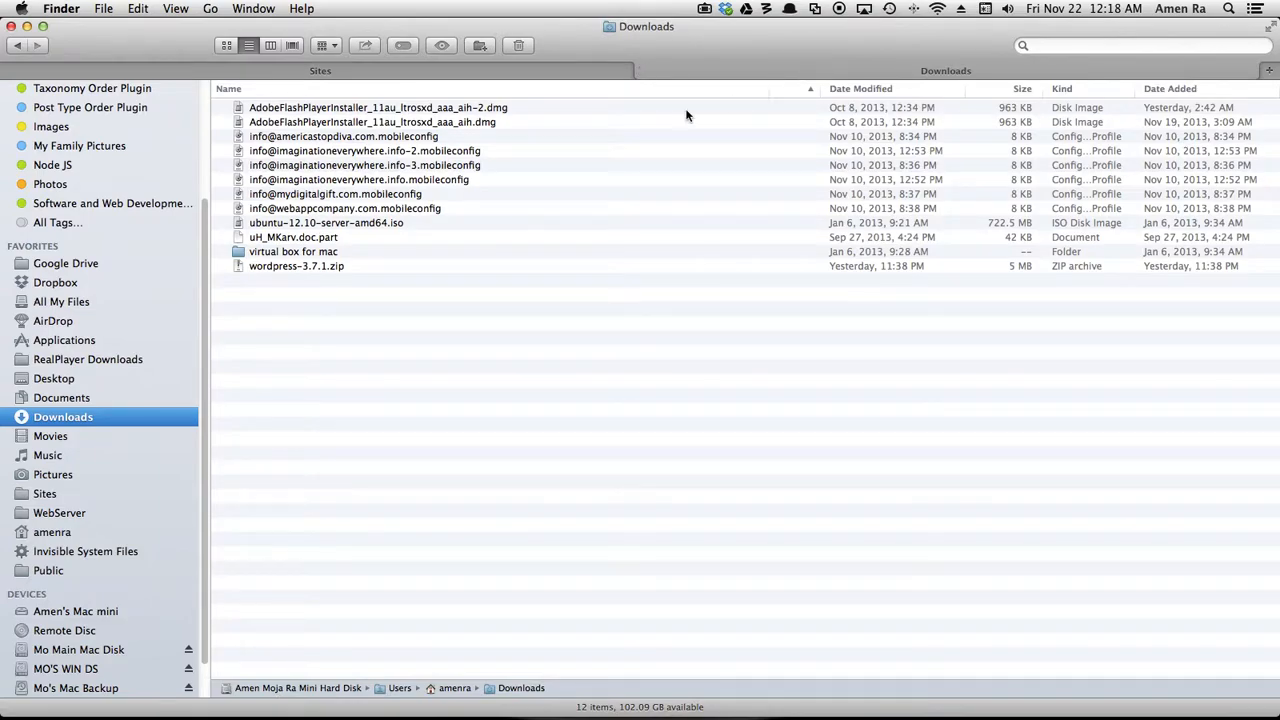
{"action": "left_click", "coordinate": [311, 268]}
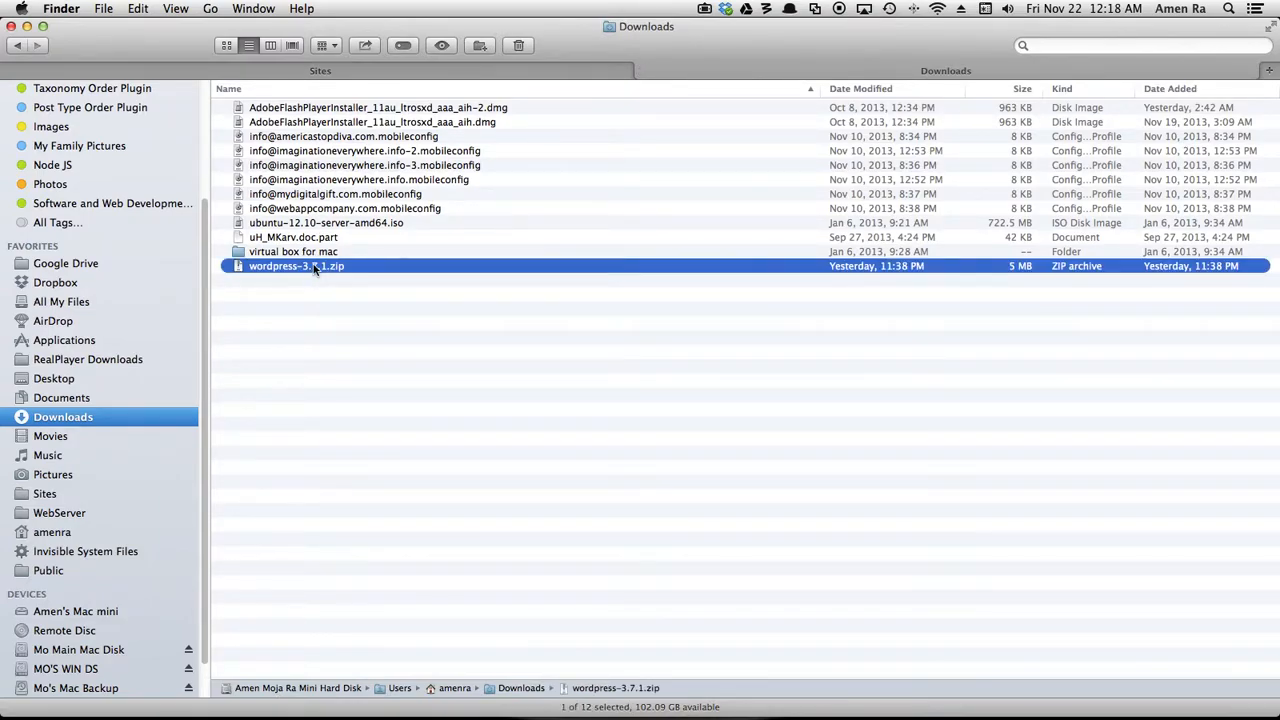
{"action": "right_click", "coordinate": [313, 268]}
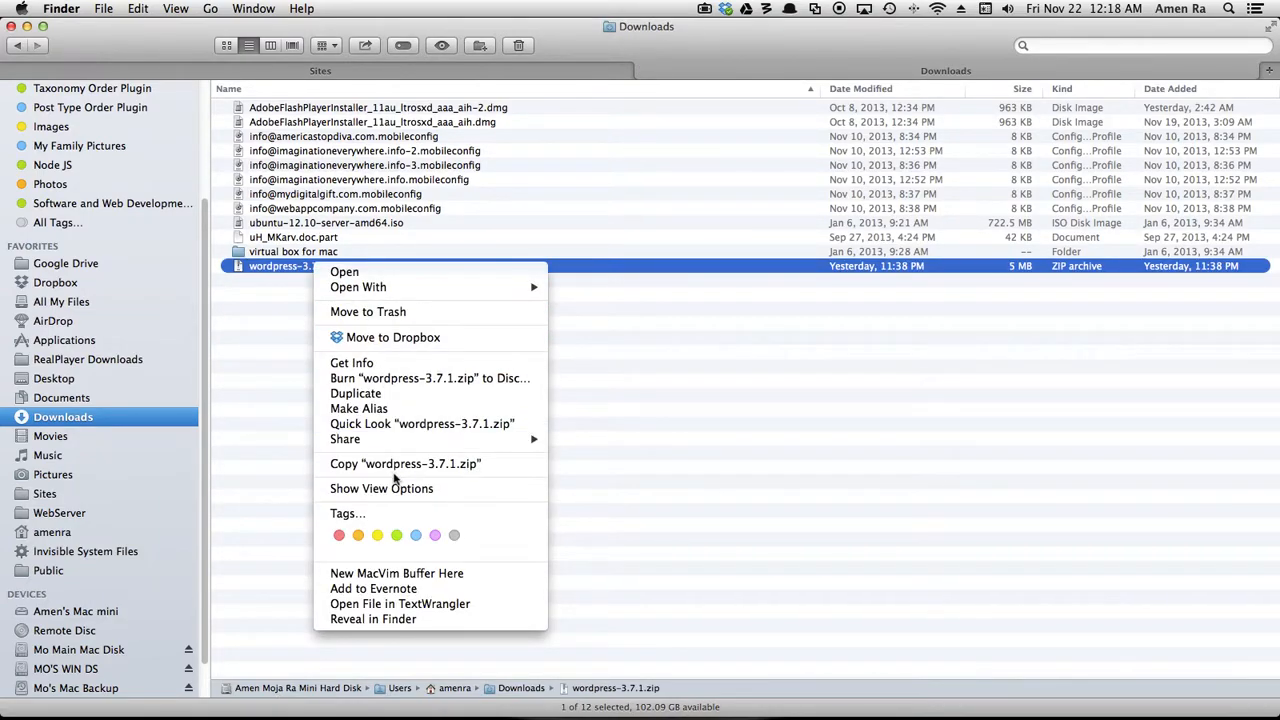
{"action": "left_click", "coordinate": [410, 464]}
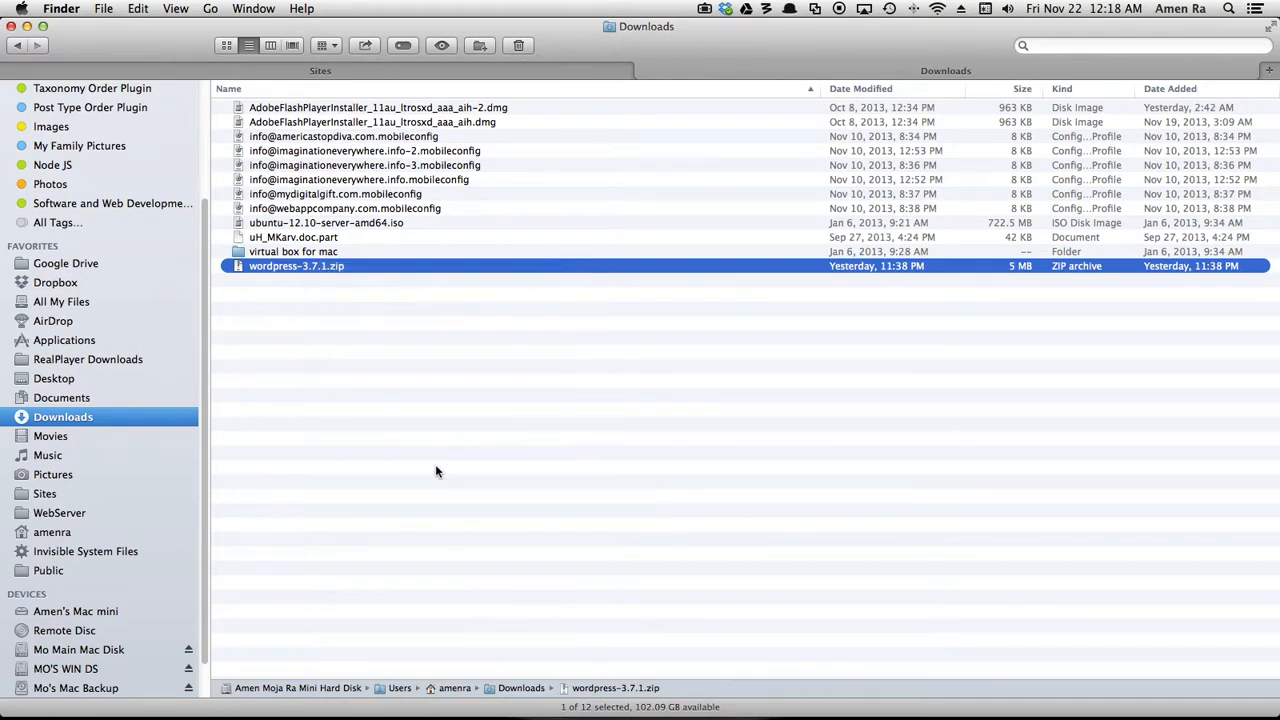
Paste the WordPress zip into the Sites folder and extract it there.
{"action": "left_click", "coordinate": [396, 69]}
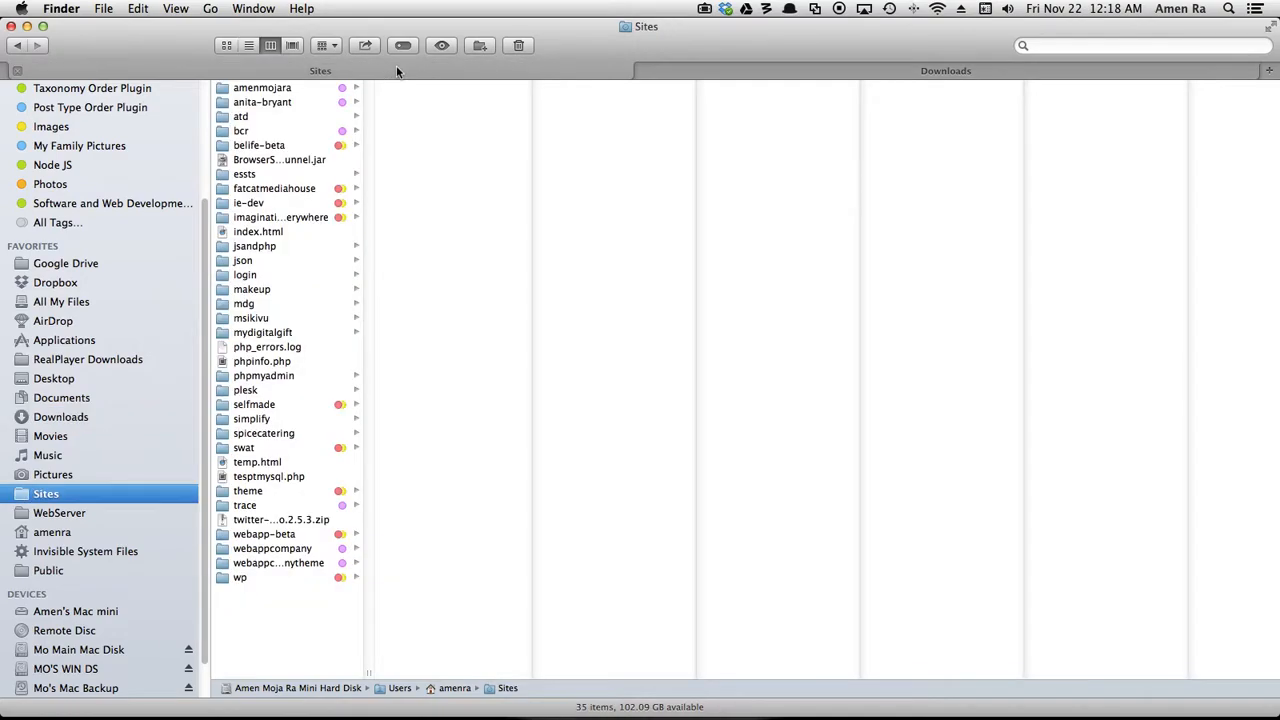
{"action": "right_click", "coordinate": [262, 616]}
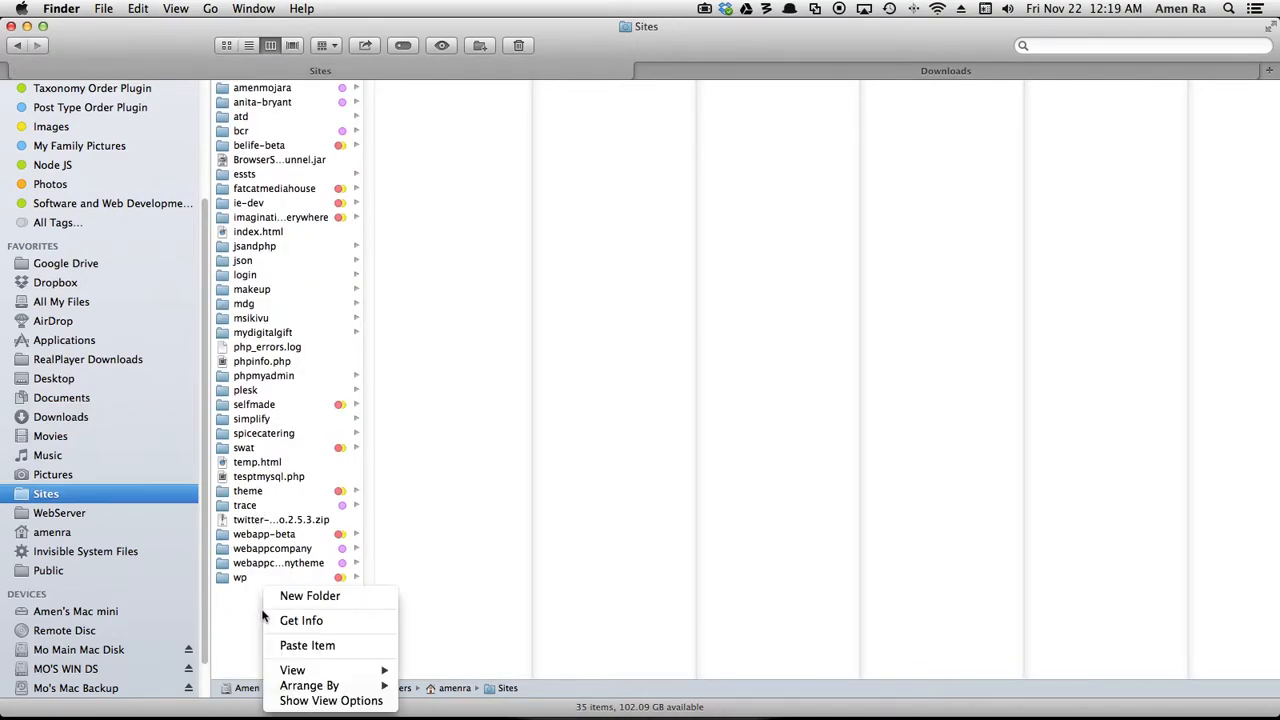
{"action": "left_click", "coordinate": [298, 640]}
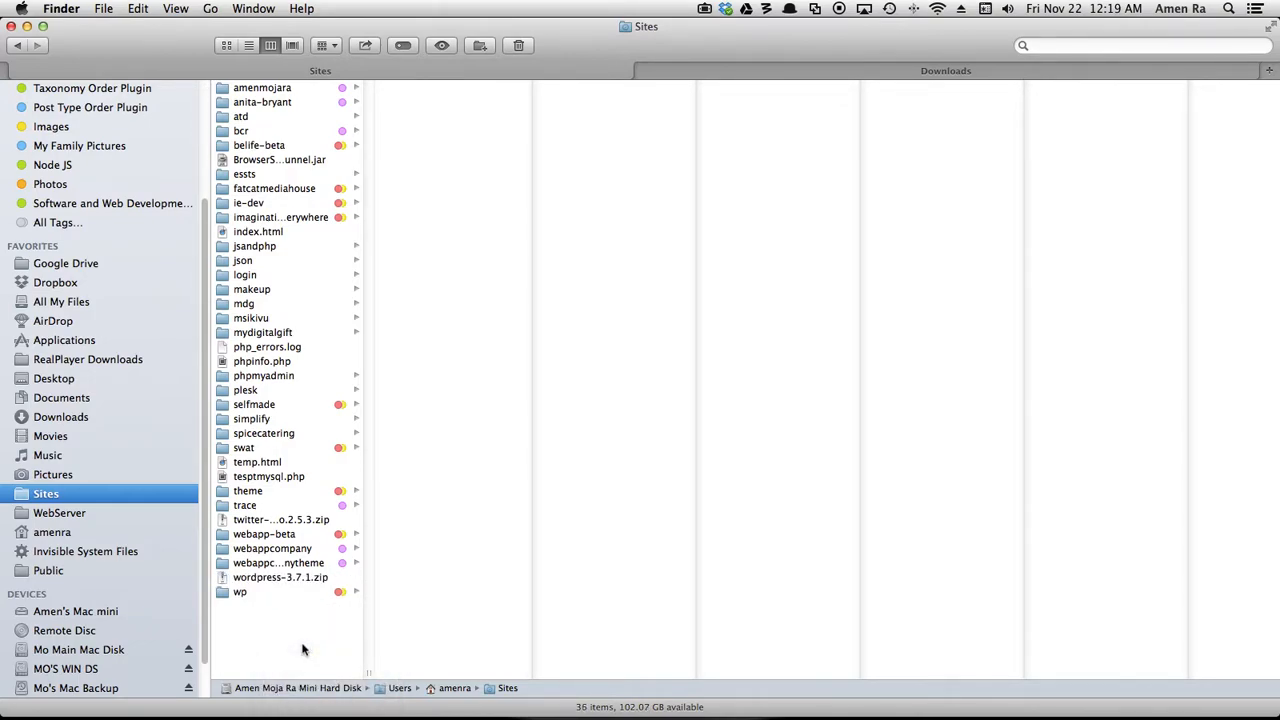
{"action": "left_click", "coordinate": [288, 580]}
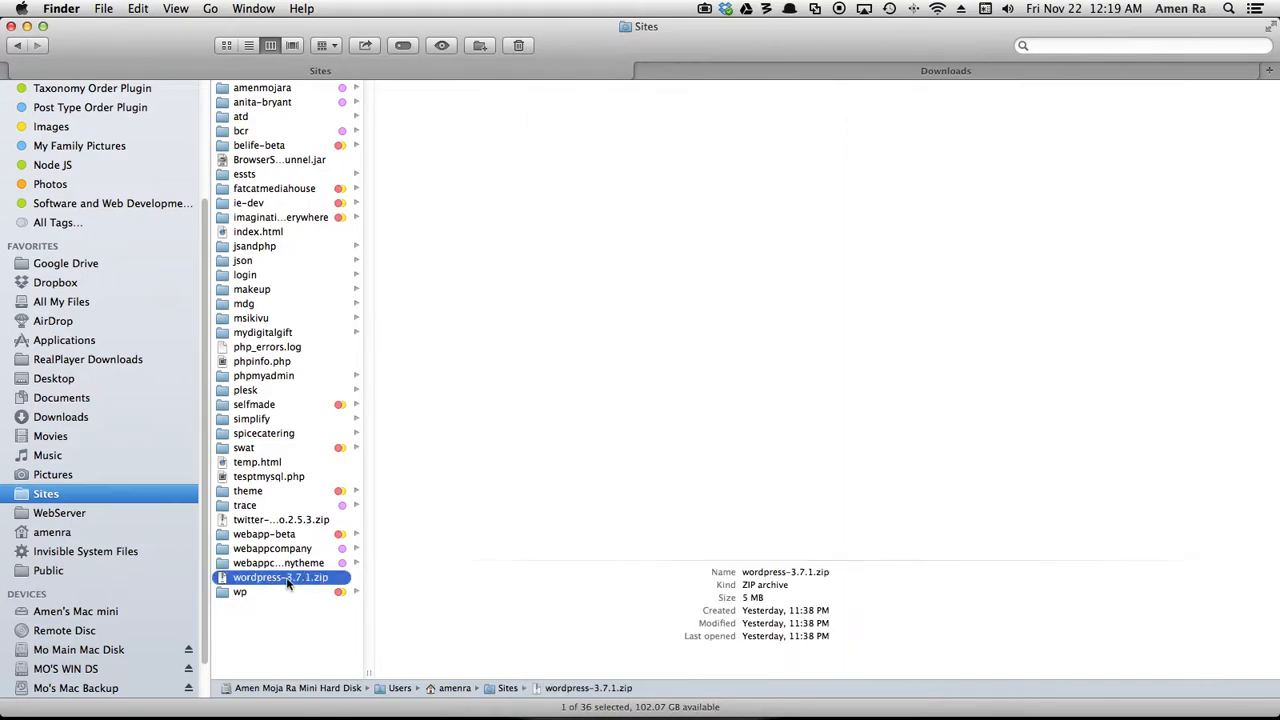
{"action": "double_click", "coordinate": [288, 580]}
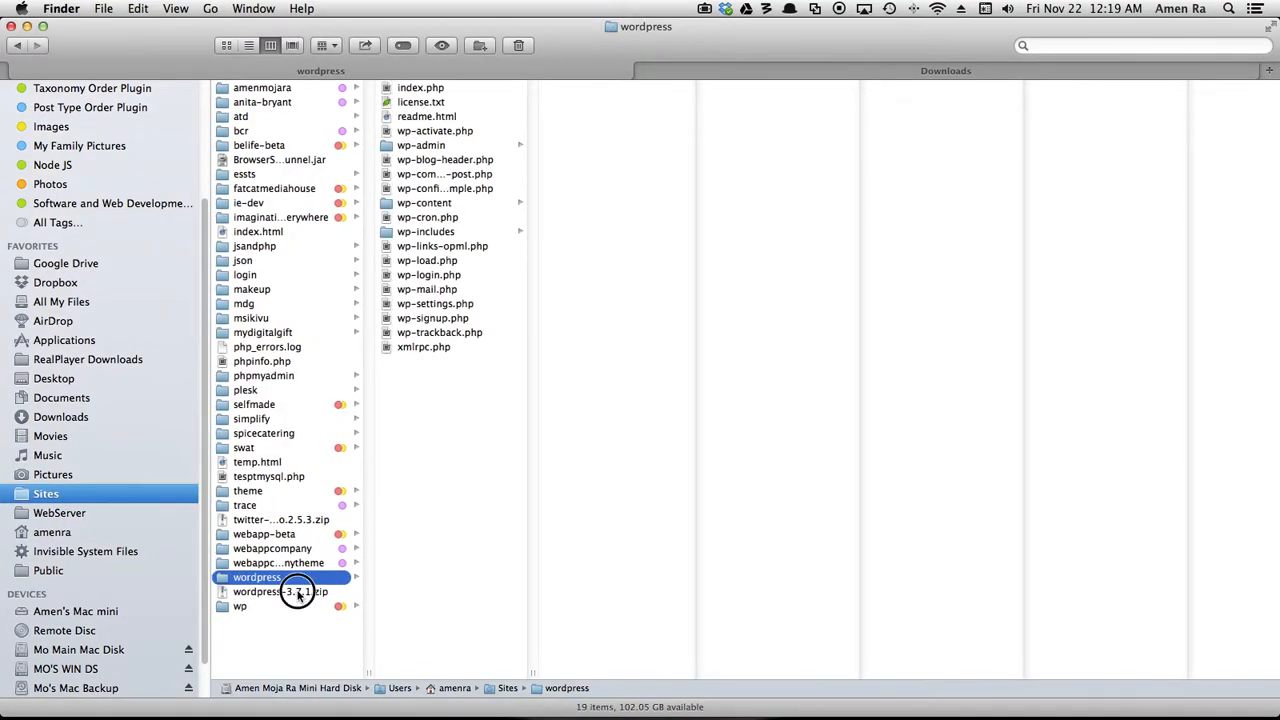
Move the wordpress-3.7.1.zip archive in Sites to the Trash.
{"action": "left_click", "coordinate": [297, 590]}
{"action": "right_click", "coordinate": [297, 590]}
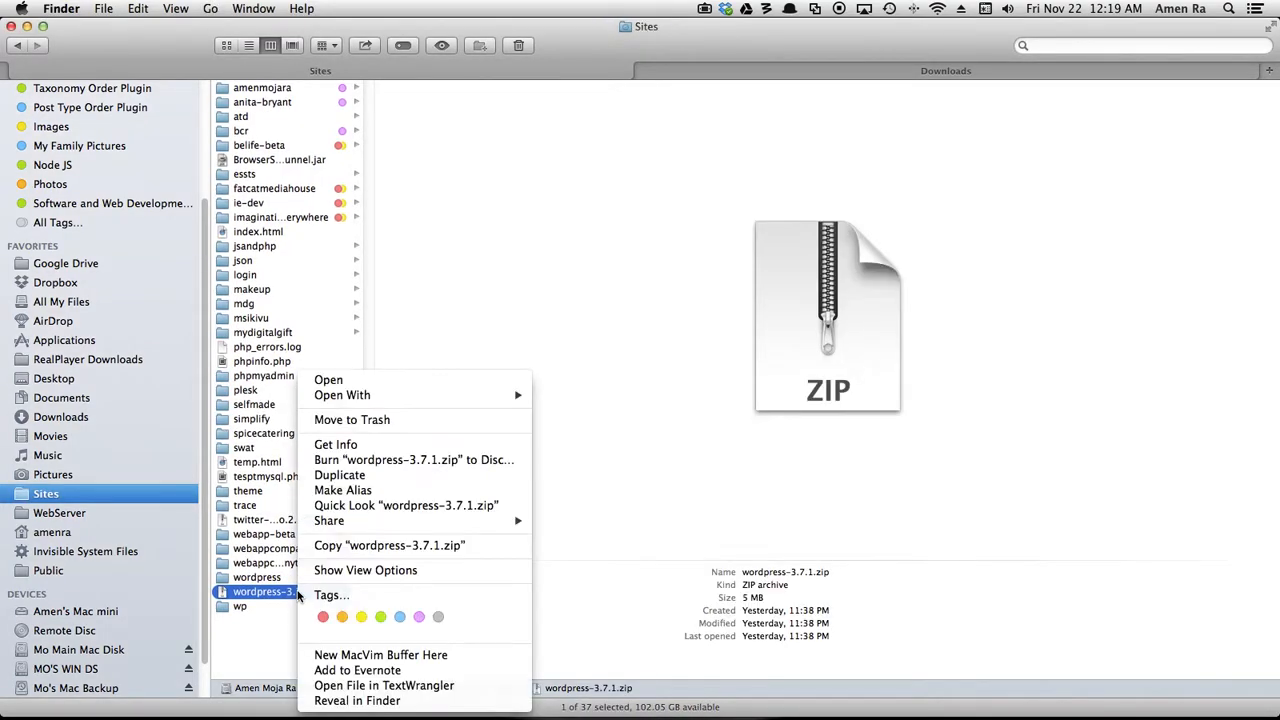
{"action": "left_click", "coordinate": [403, 423]}
Rename the extracted wordpress folder to site1.
{"action": "left_click", "coordinate": [272, 580]}
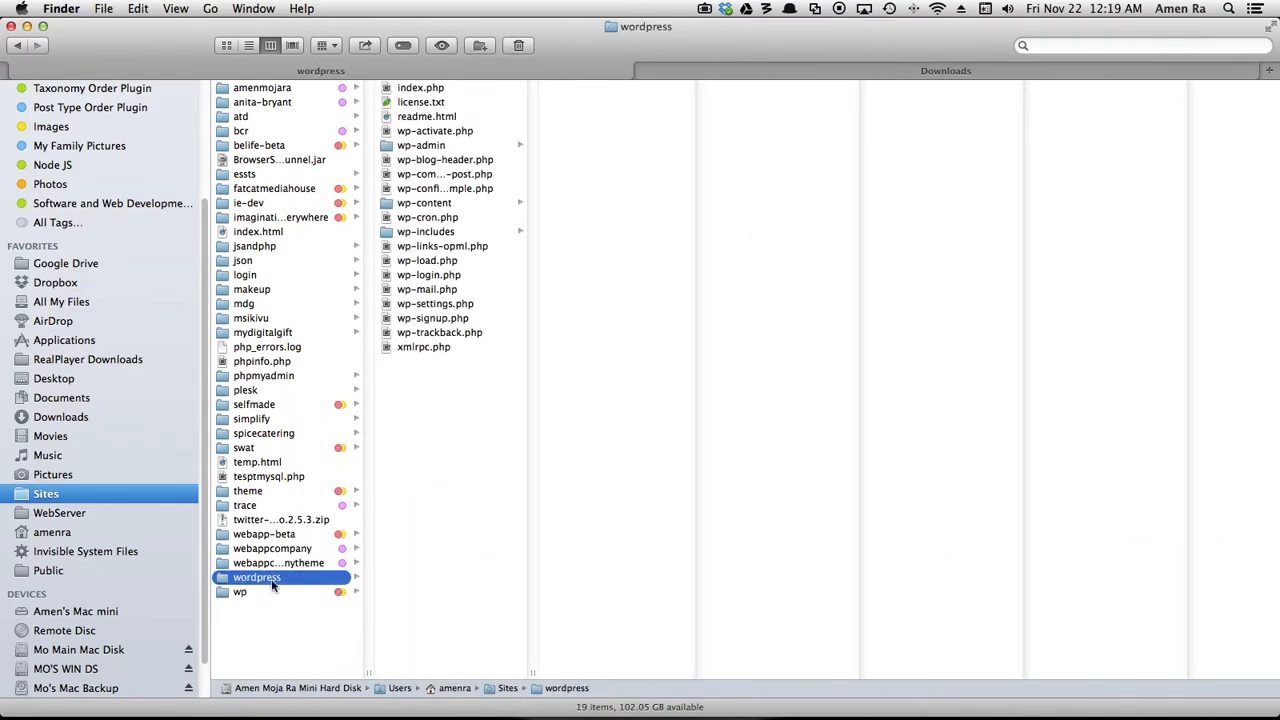
{"action": "key", "text": "Return"}
{"action": "type", "text": "site1"}
{"action": "left_click", "coordinate": [240, 629]}
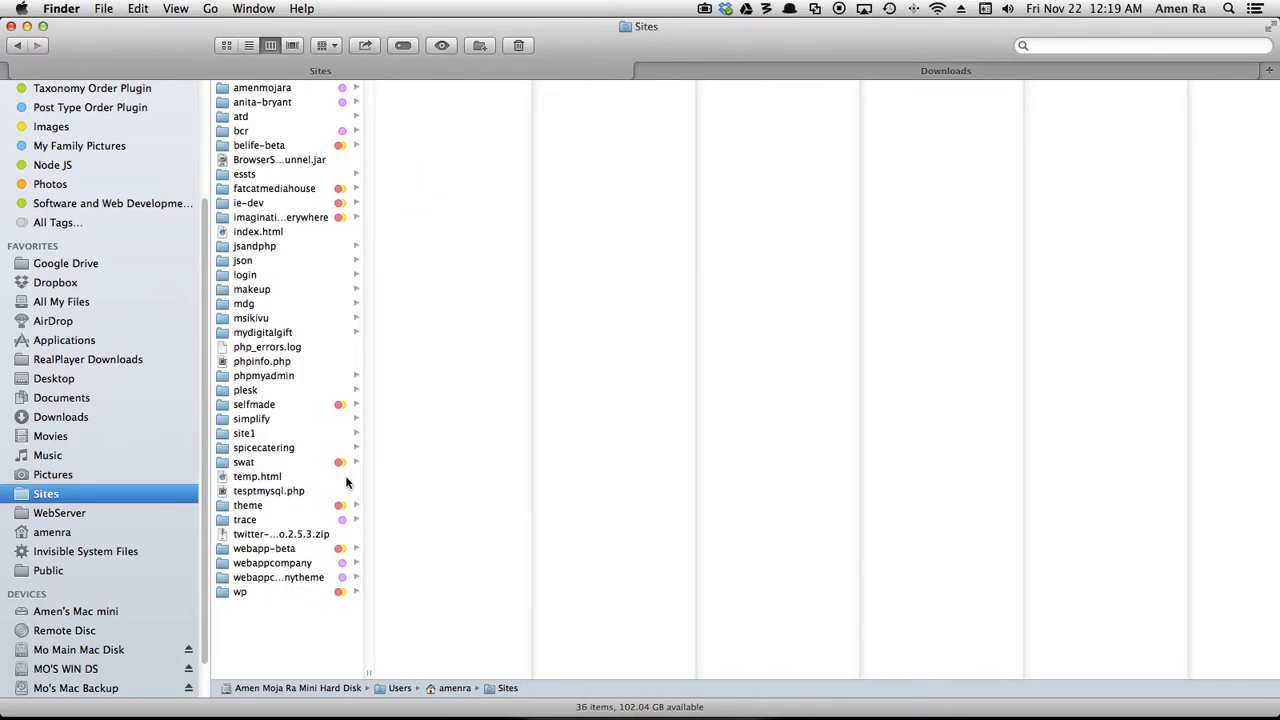
Open phpMyAdmin in the browser and log in as root with the database password.
{"action": "key", "text": "super+Tab"}
{"action": "key", "text": "super+Tab"}
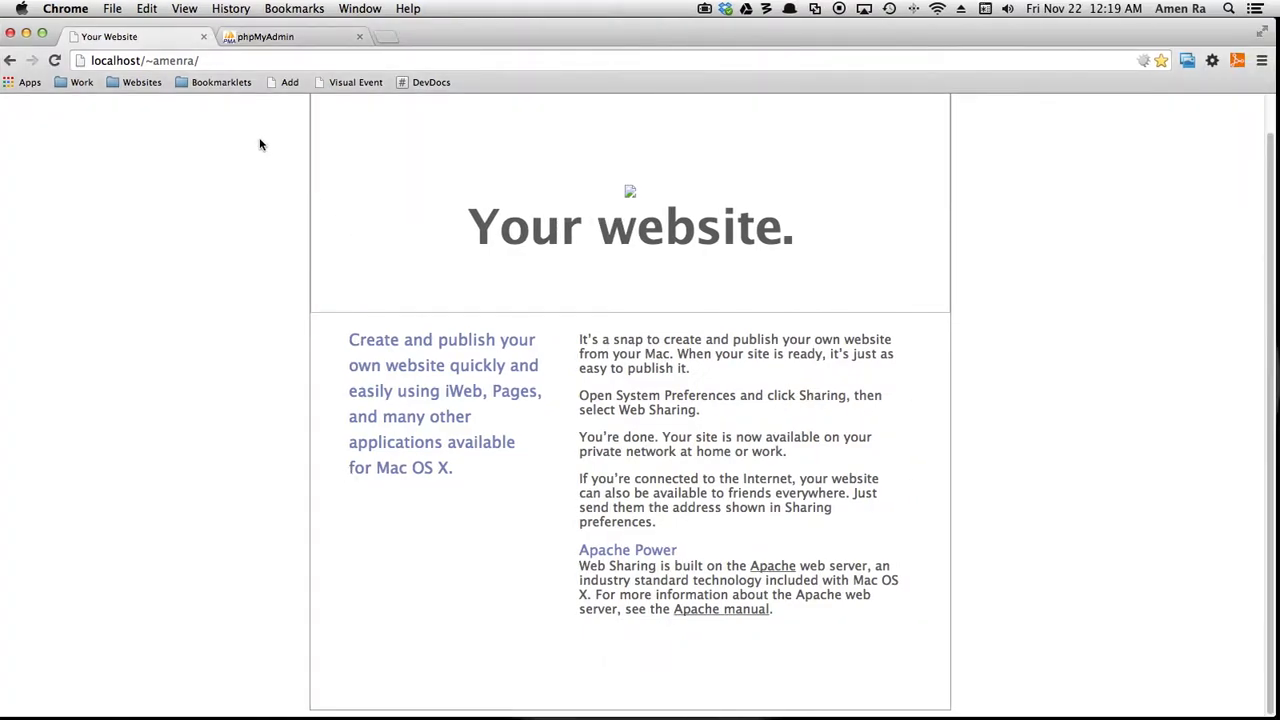
{"action": "left_click", "coordinate": [276, 38]}
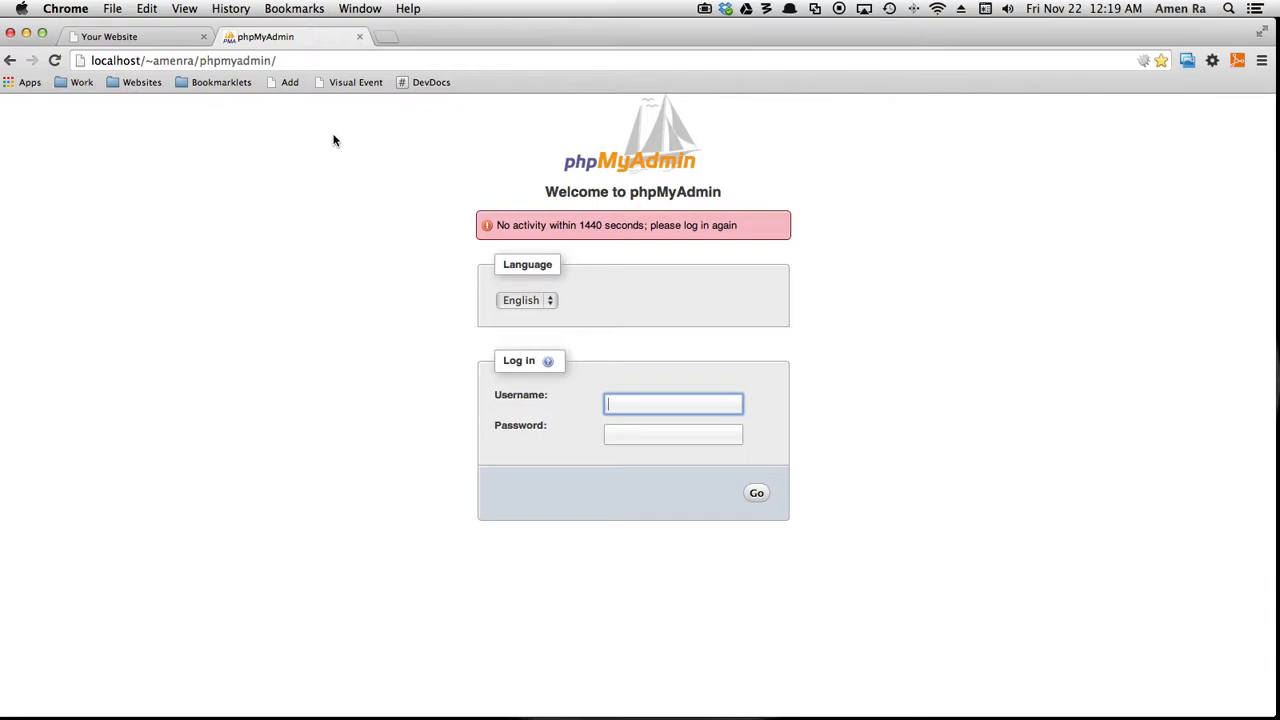
{"action": "left_click", "coordinate": [723, 403]}
{"action": "type", "text": "root"}
{"action": "left_click", "coordinate": [701, 433]}
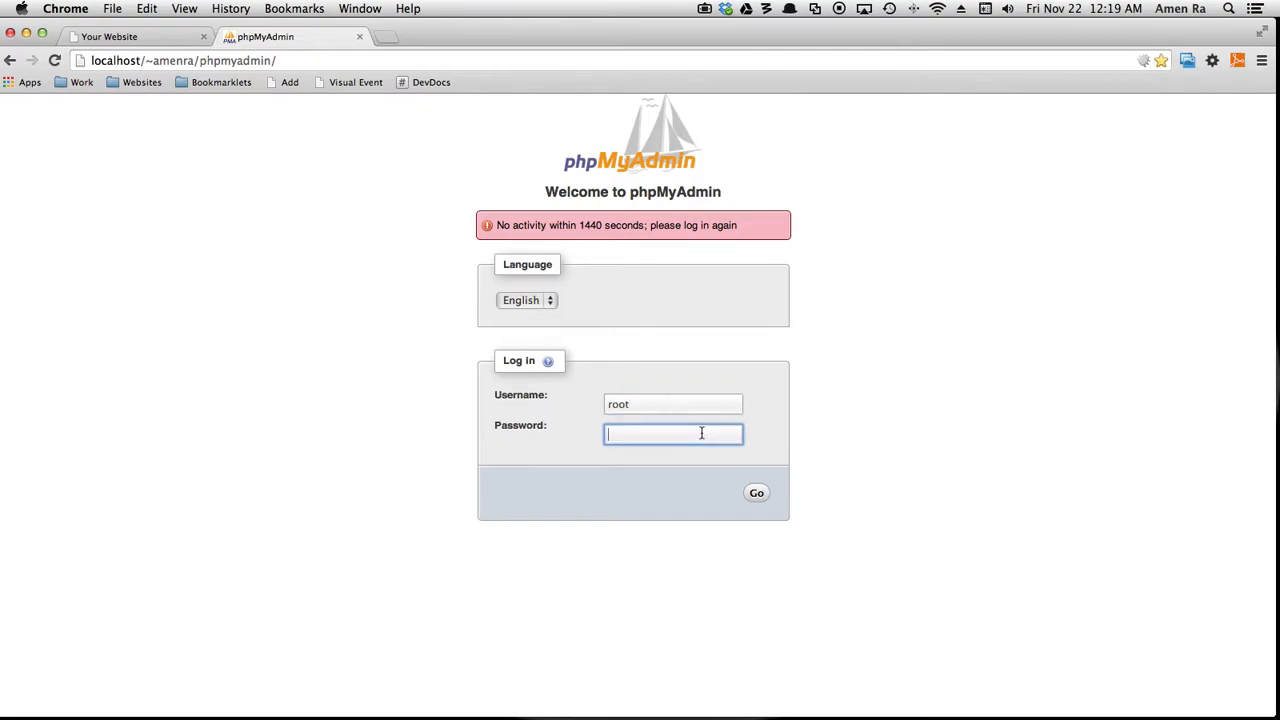
{"action": "type", "text": "••••••••"}
{"action": "left_click", "coordinate": [757, 495]}
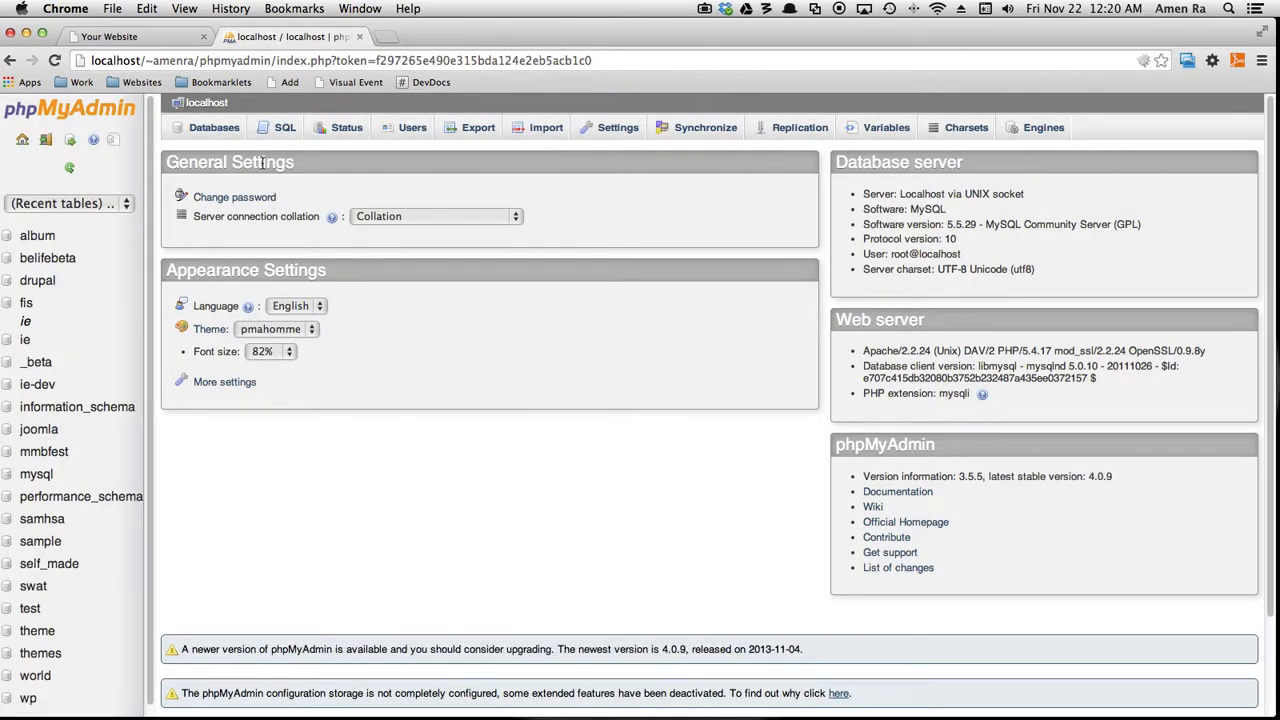
Create a new database named site1.
{"action": "left_click", "coordinate": [214, 128]}
{"action": "left_click", "coordinate": [259, 253]}
{"action": "type", "text": "site1"}
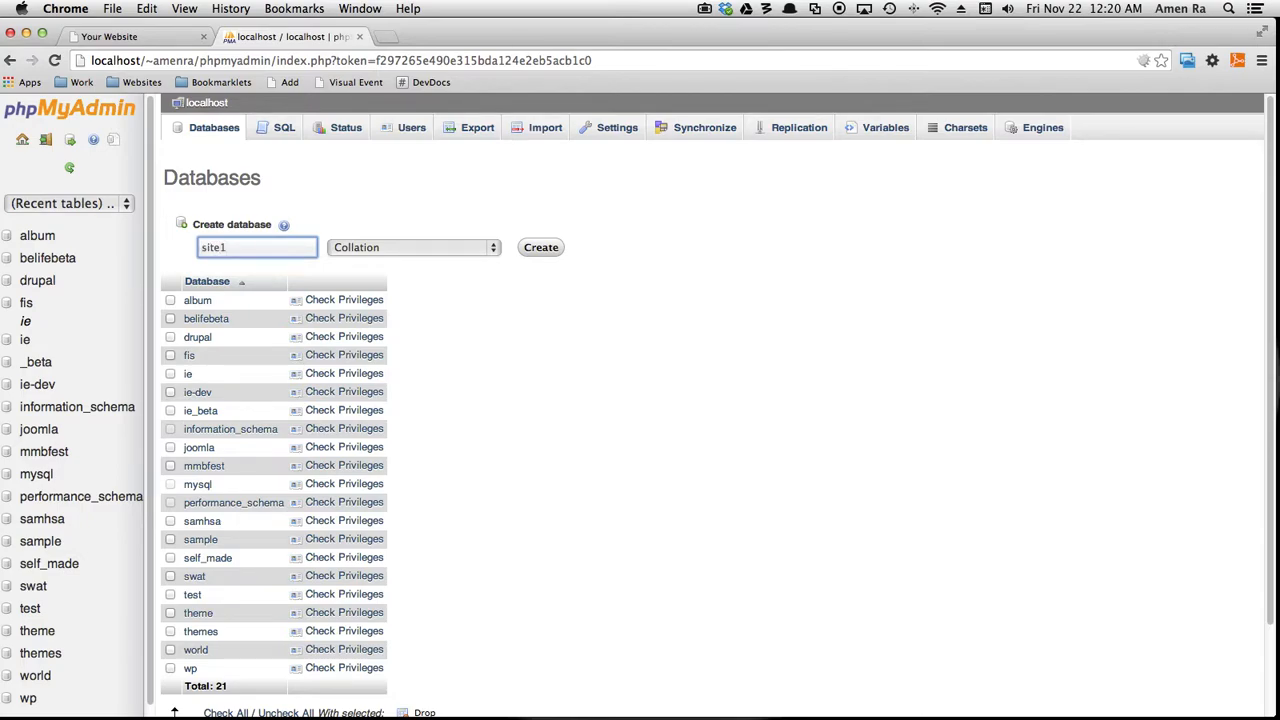
{"action": "left_click", "coordinate": [538, 249]}
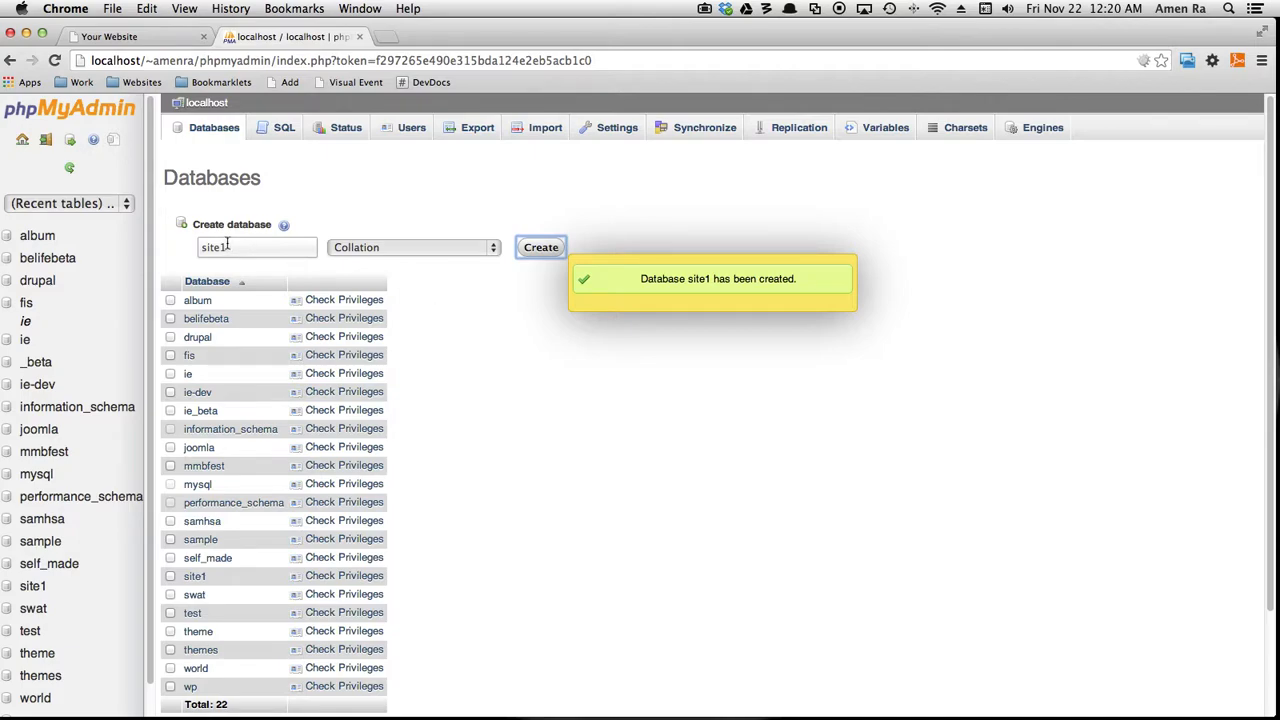
Copy the generated wp-config code from the GenerateWP page on the Windows machine.
{"action": "left_click", "coordinate": [118, 37]}
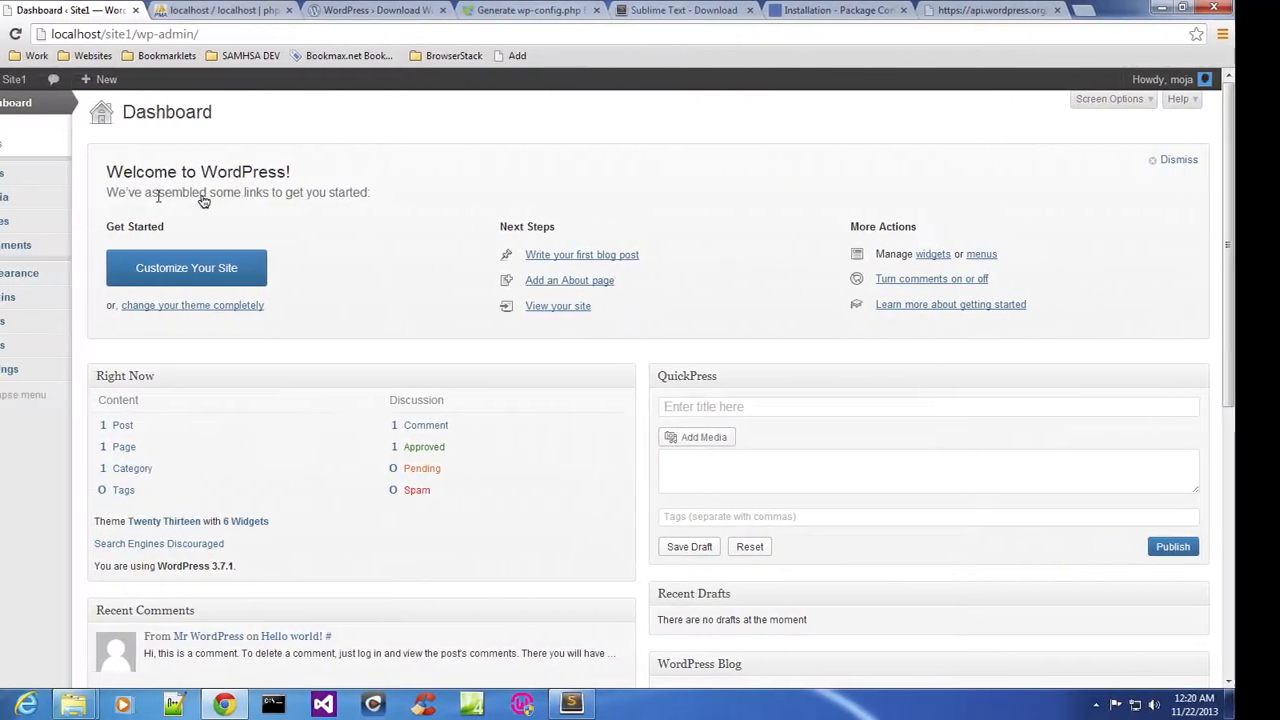
{"action": "left_click", "coordinate": [526, 11]}
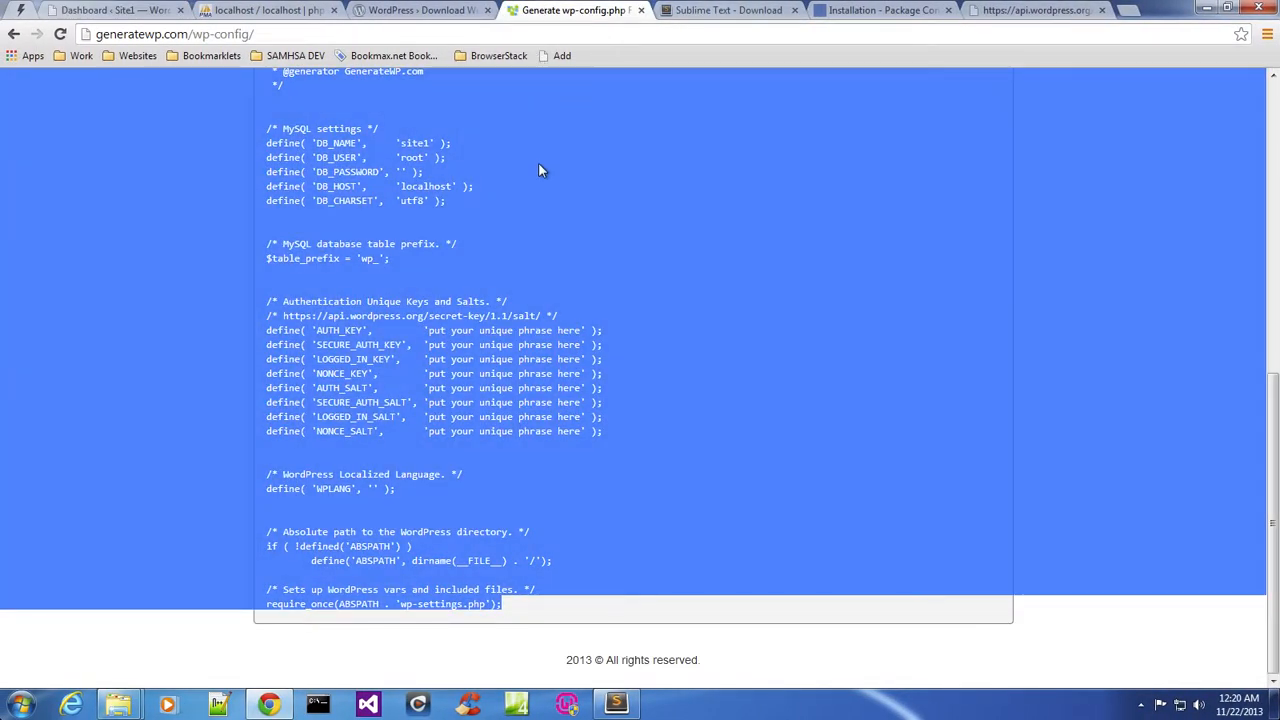
{"action": "scroll", "coordinate": [538, 170], "scroll_direction": "up", "scroll_amount": 6}
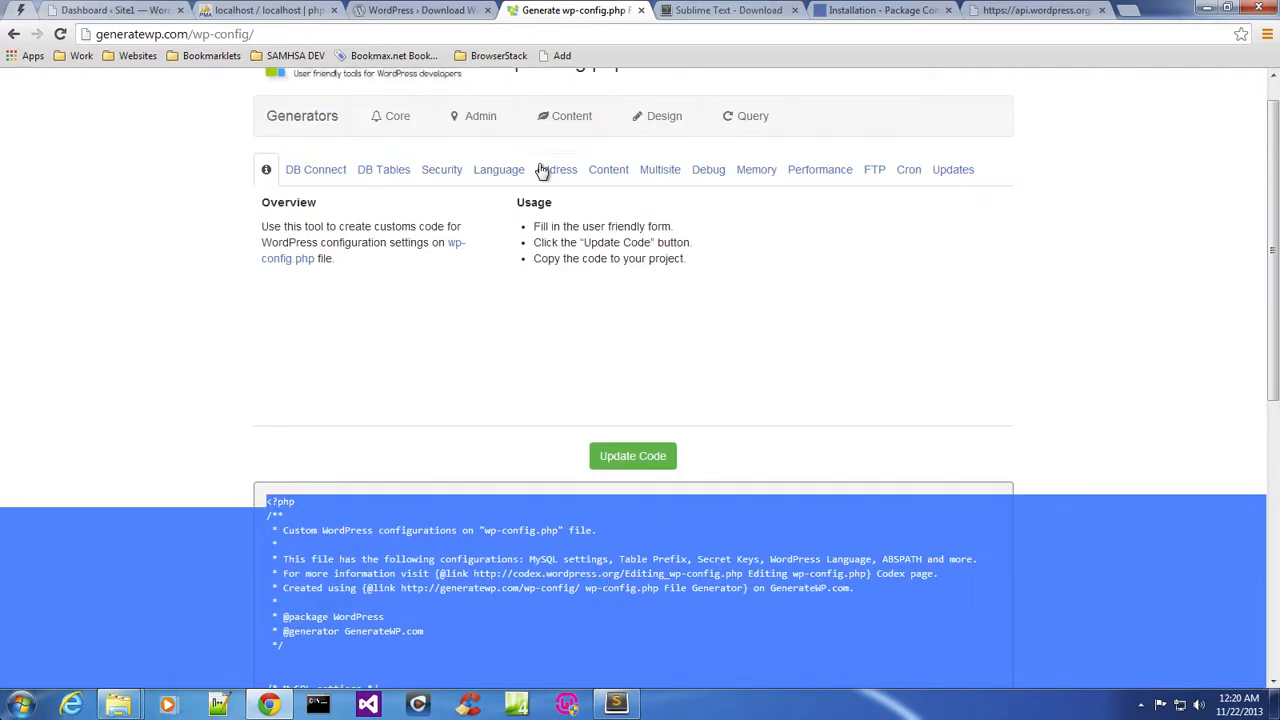
{"action": "scroll", "coordinate": [543, 171], "scroll_direction": "down", "scroll_amount": 2}
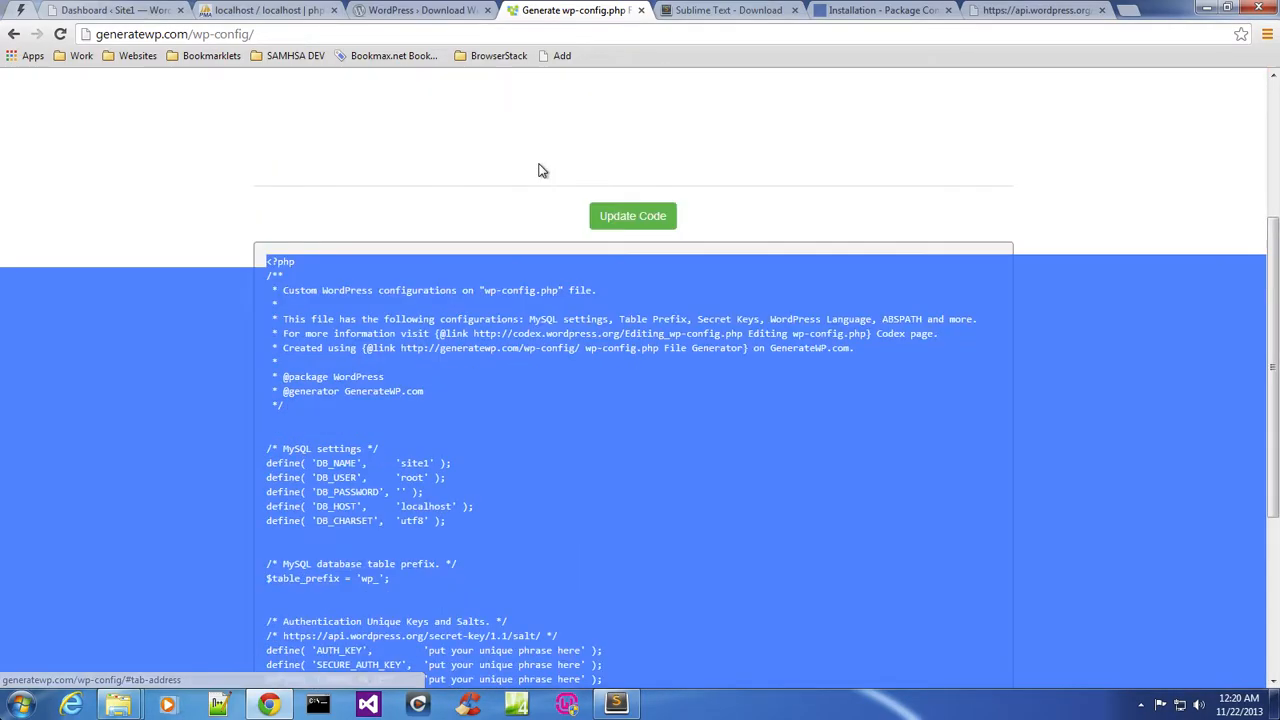
{"action": "right_click", "coordinate": [456, 298]}
{"action": "left_click", "coordinate": [488, 307]}
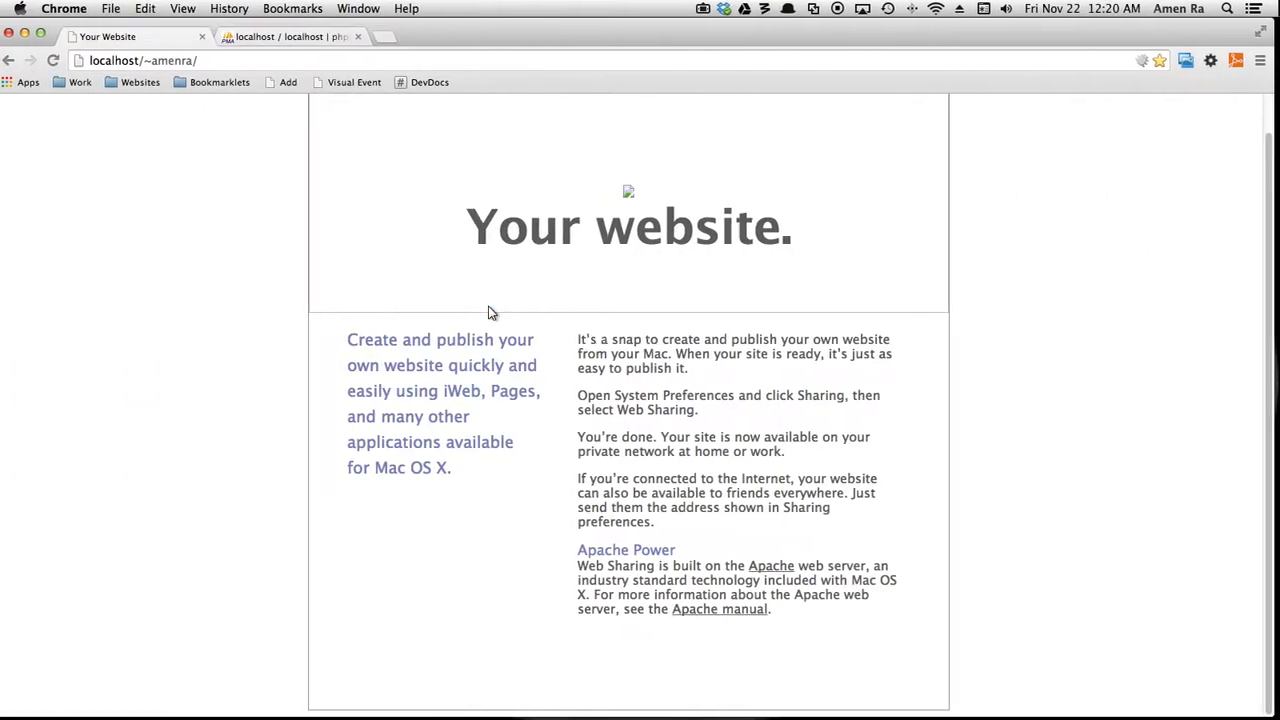
Switch to Sublime Text, create a new file, and paste the generated wp-config code.
{"action": "mouse_move", "coordinate": [301, 717]}
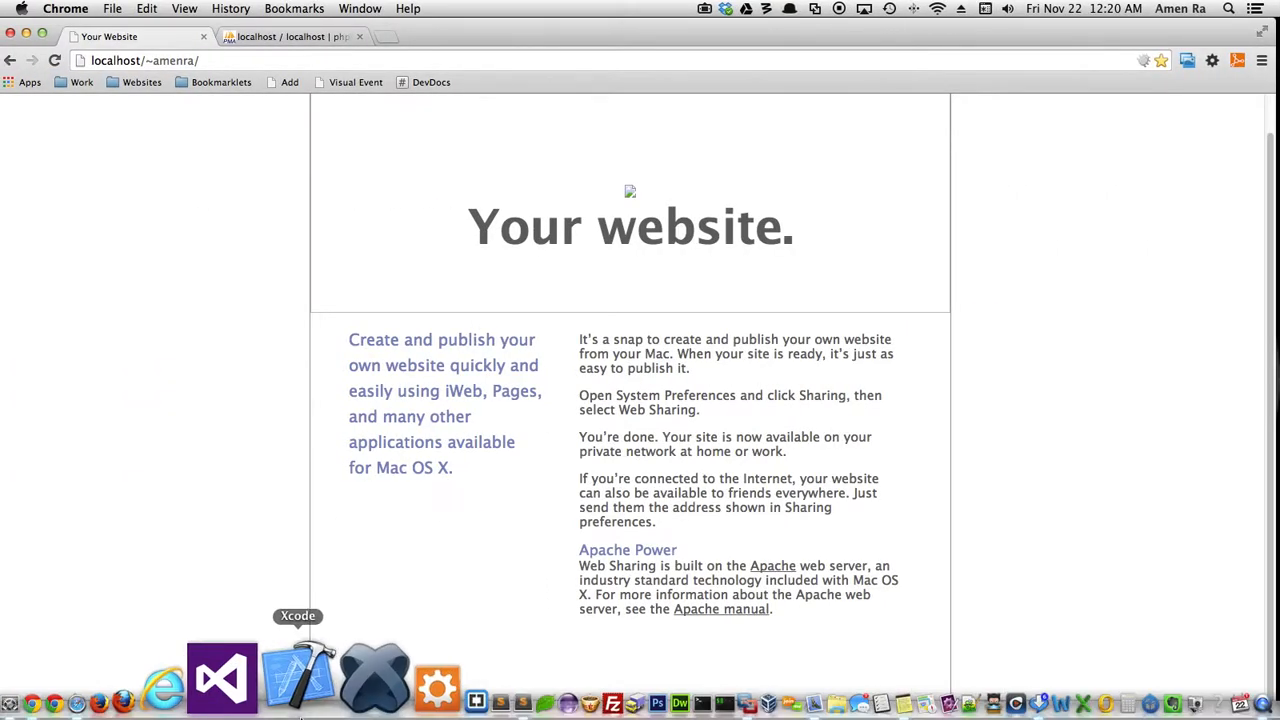
{"action": "key", "text": "super+Tab"}
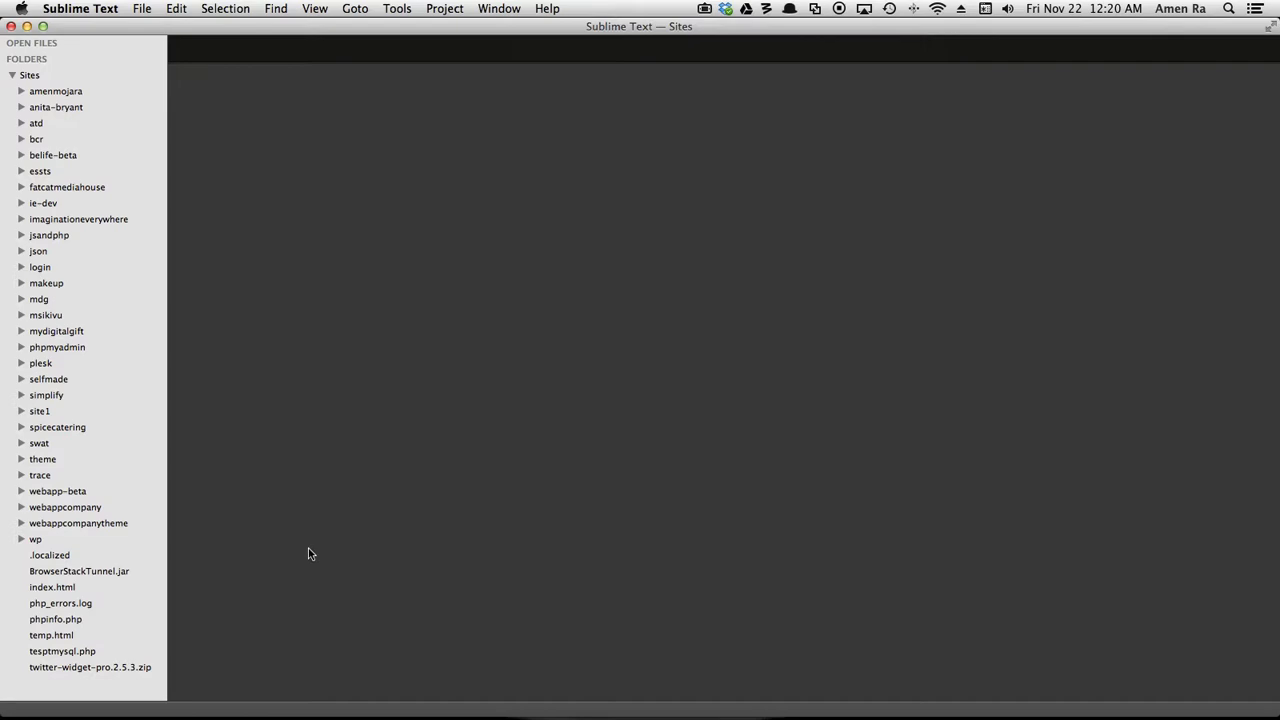
{"action": "key", "text": "super+n"}
{"action": "right_click", "coordinate": [368, 378]}
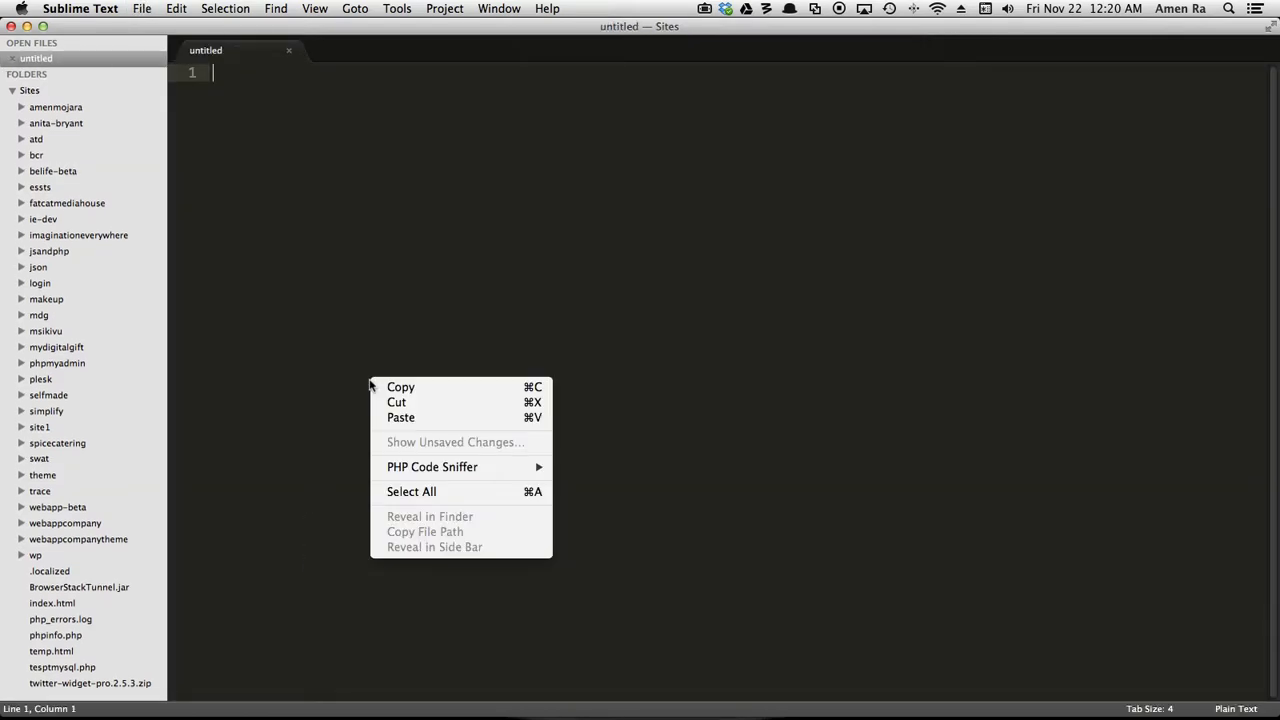
{"action": "left_click", "coordinate": [420, 420]}
{"action": "right_click", "coordinate": [420, 416]}
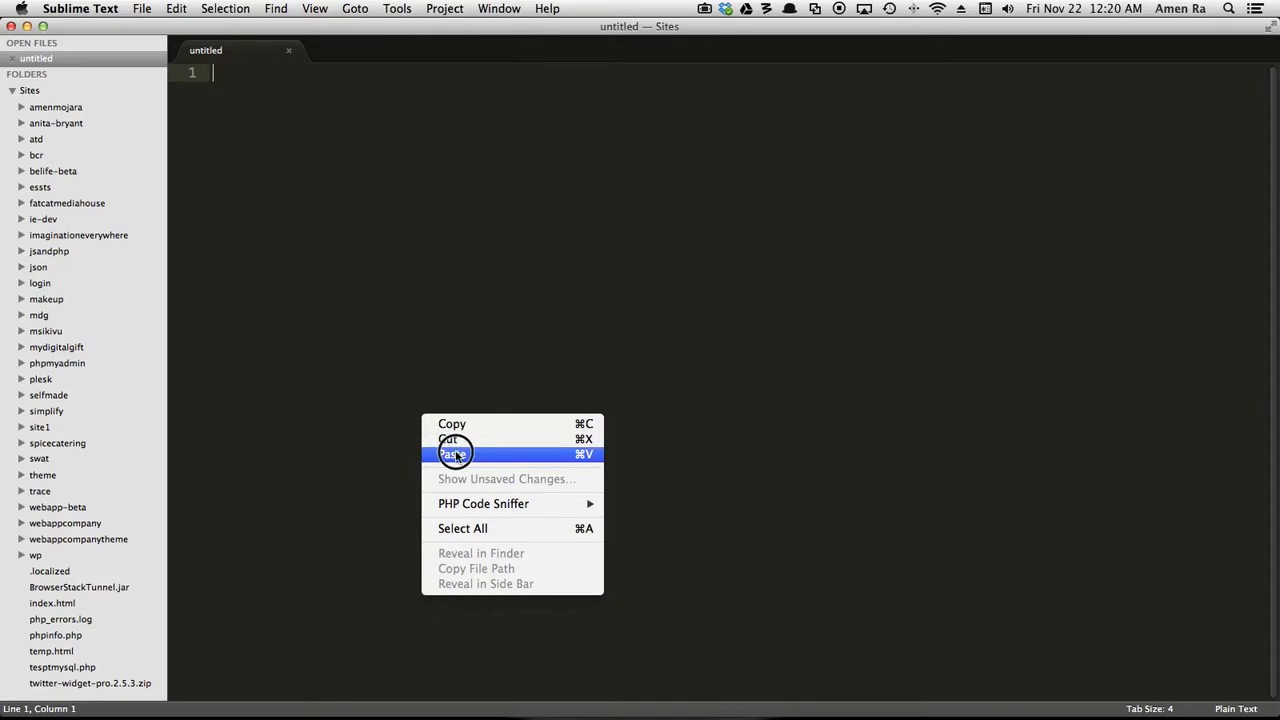
{"action": "left_click", "coordinate": [448, 454]}
Enter the database password in the DB_PASSWORD definition of the pasted config code.
{"action": "left_click", "coordinate": [420, 163]}
{"action": "type", "text": "password' );"}
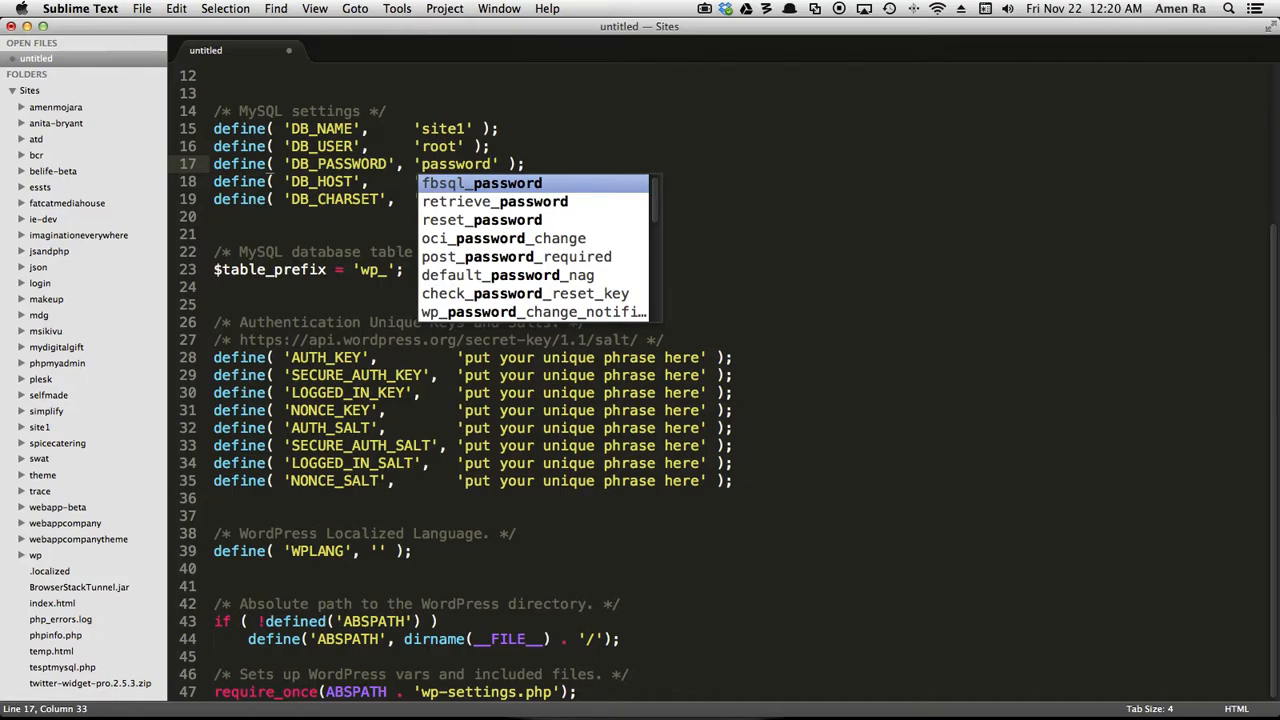
Replace the placeholder authentication keys and salts with generated ones using the WordPress Generate Salt Keys command.
{"action": "left_click", "coordinate": [746, 146]}
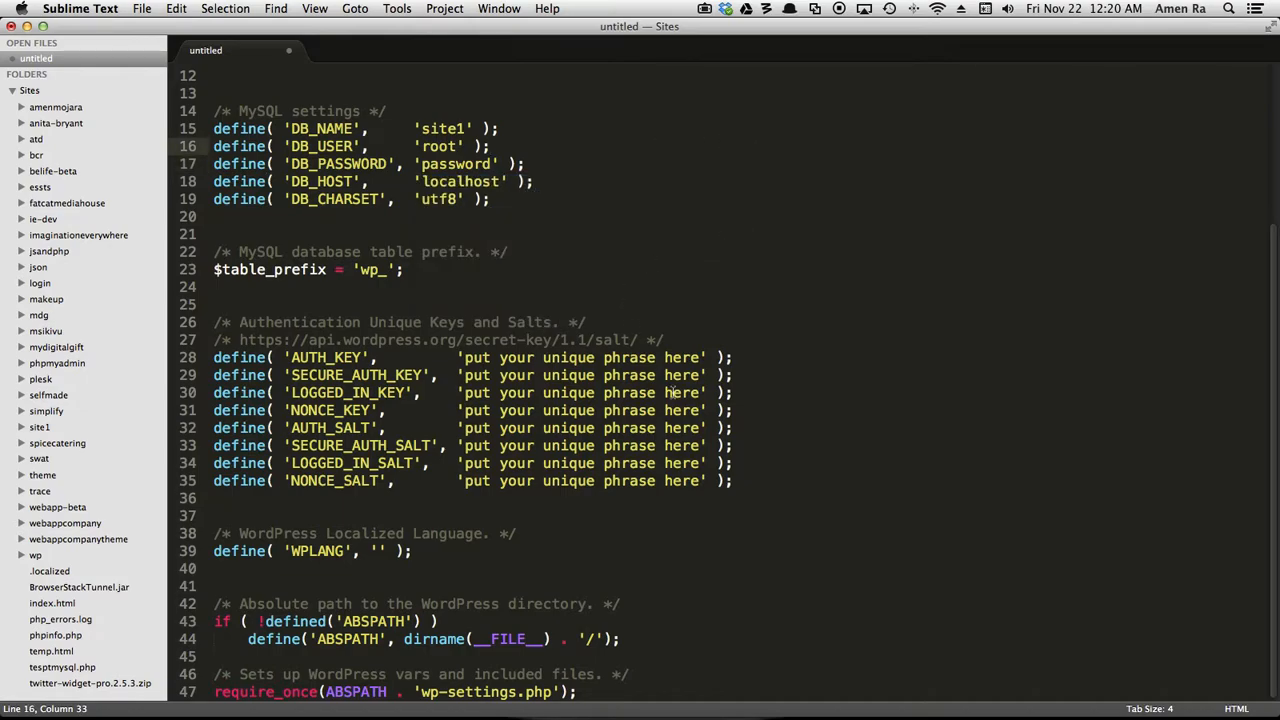
{"action": "left_click_drag", "start_coordinate": [760, 489], "coordinate": [213, 357]}
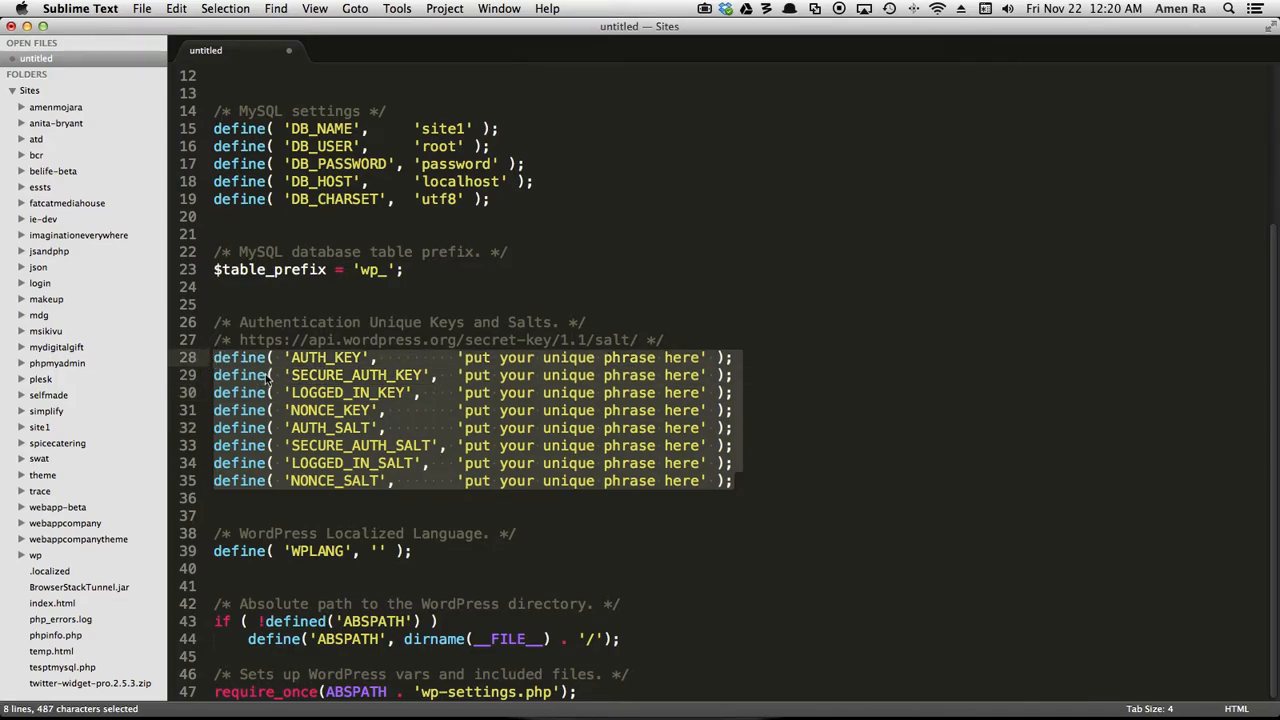
{"action": "key", "text": "BackSpace"}
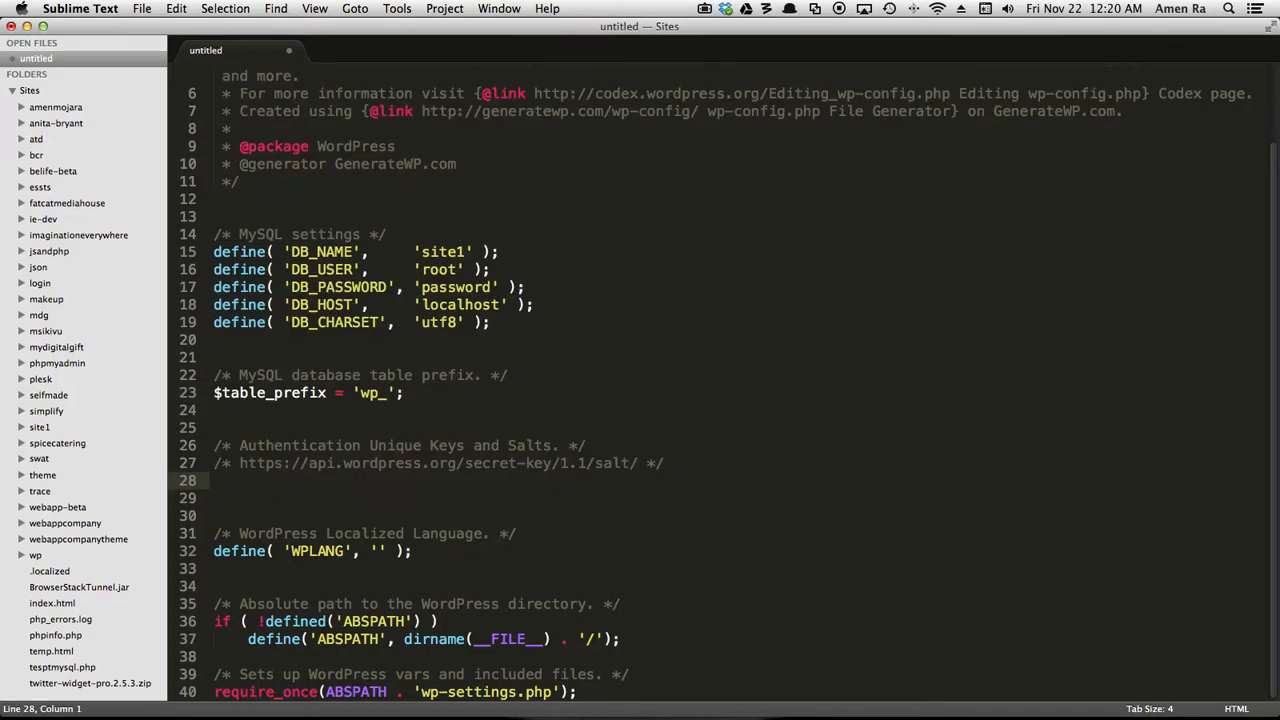
{"action": "key", "text": "super+shift+p"}
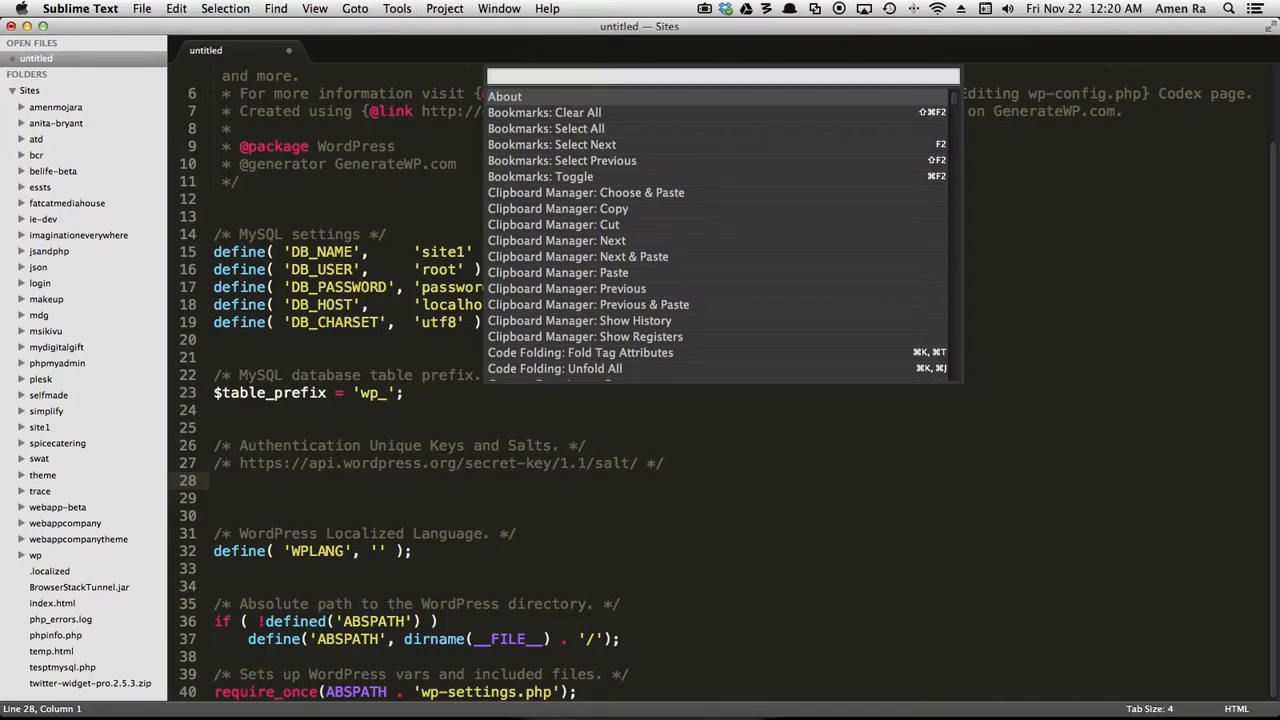
{"action": "type", "text": "Word"}
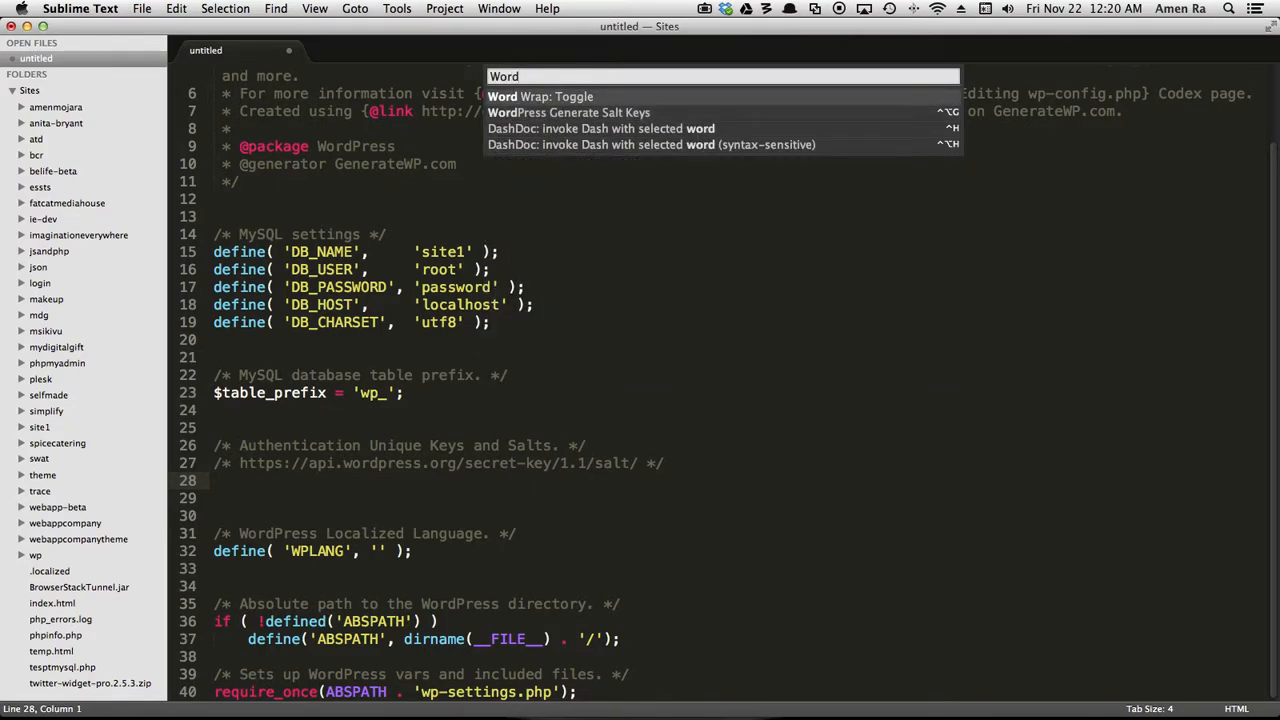
{"action": "key", "text": "Down"}
{"action": "key", "text": "Return"}
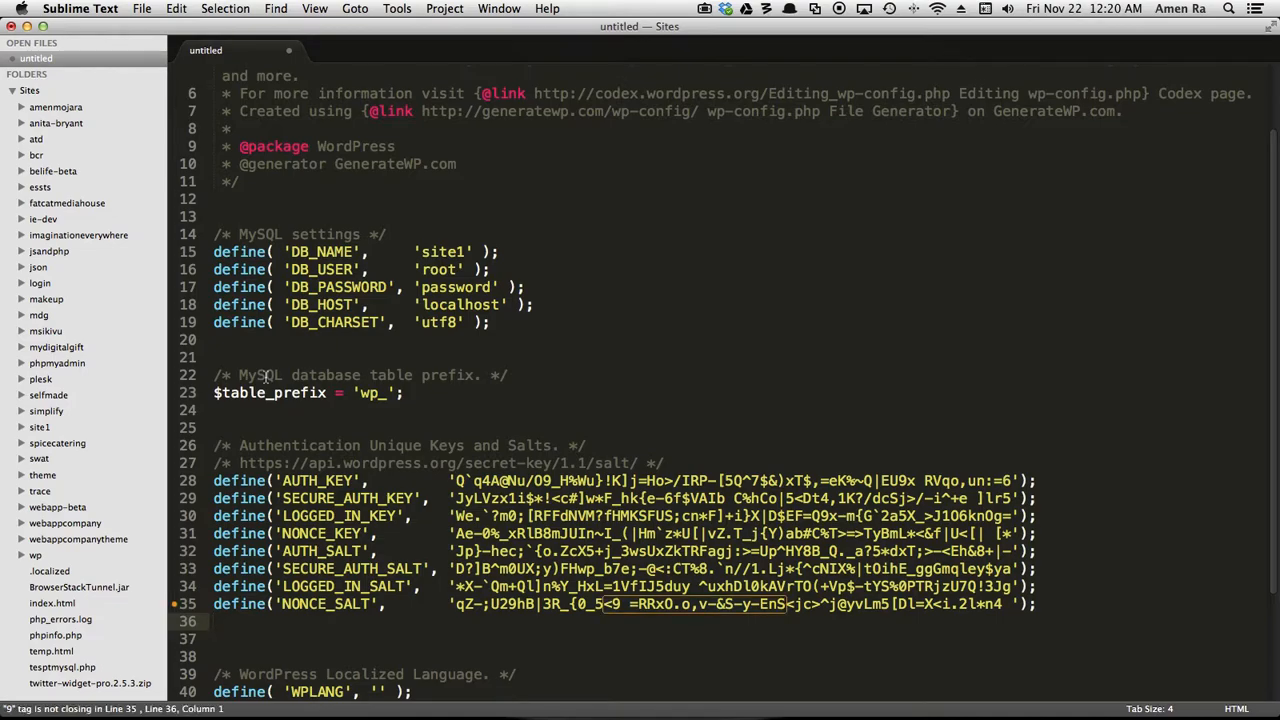
Save the file as wp-config.php in the site1 folder, keeping the .php extension.
{"action": "key", "text": "super+s"}
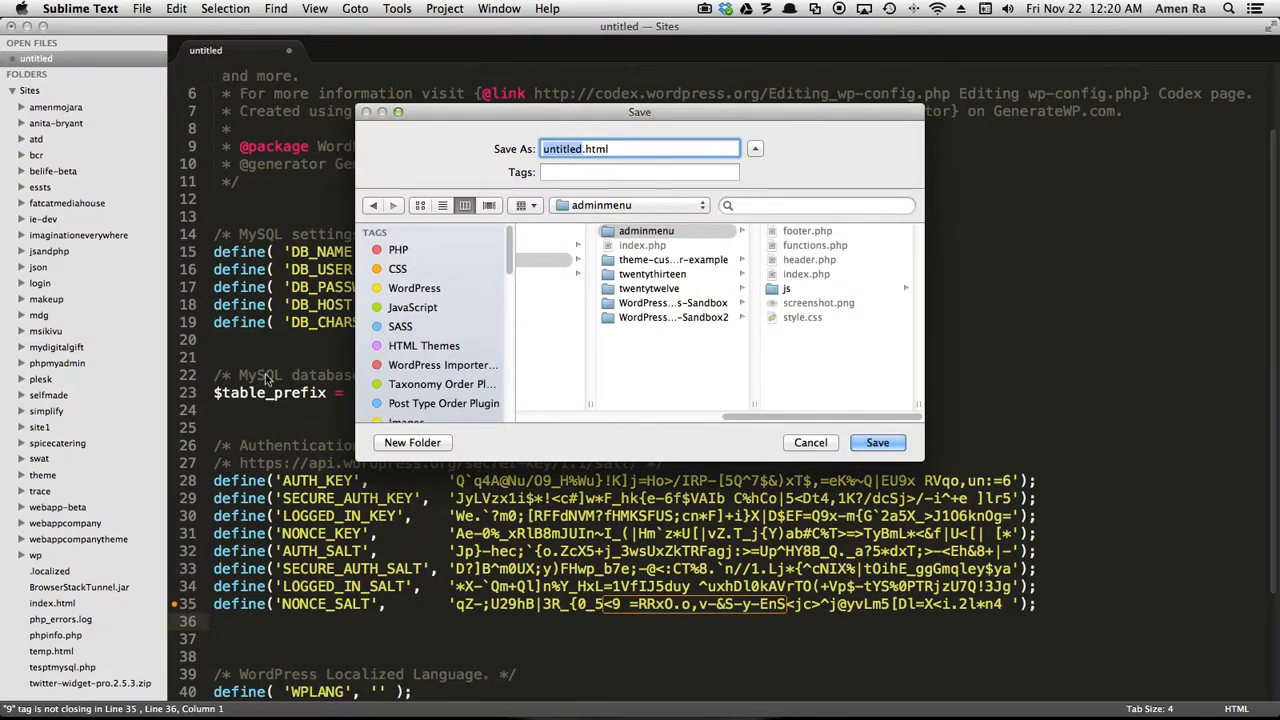
{"action": "left_click_drag", "start_coordinate": [509, 250], "coordinate": [505, 370]}
{"action": "left_click", "coordinate": [450, 325]}
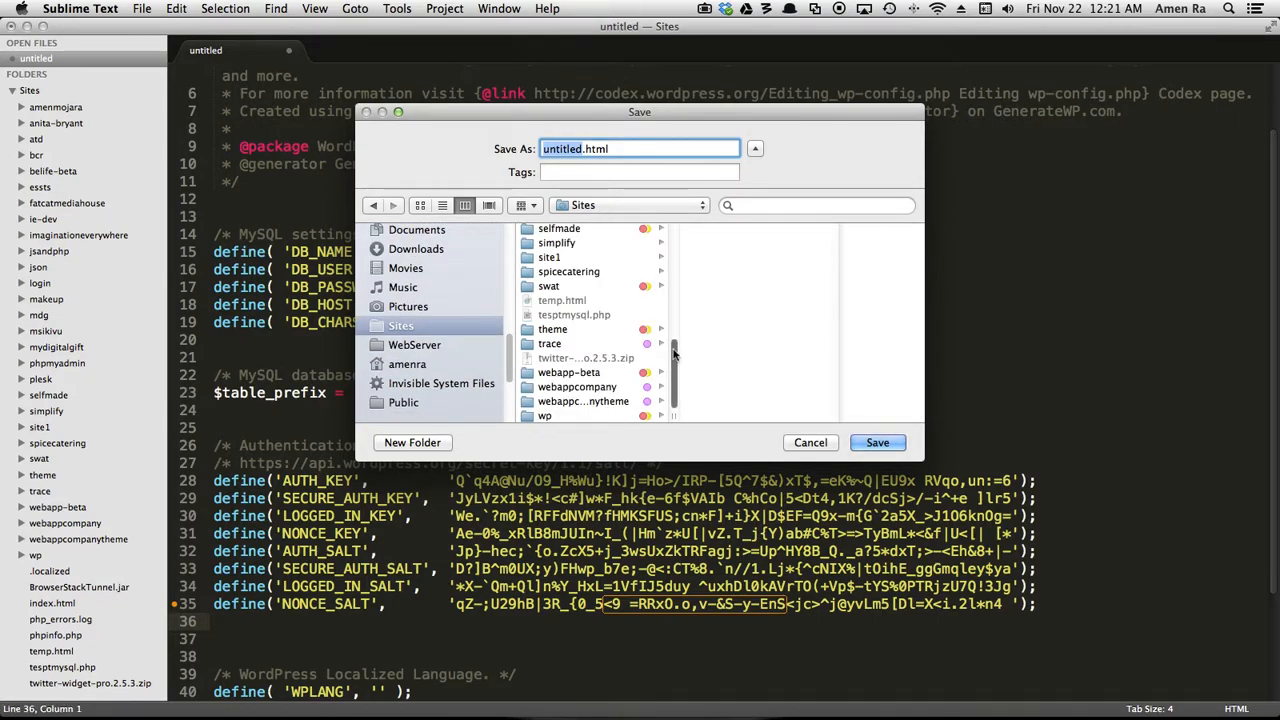
{"action": "left_click", "coordinate": [595, 257]}
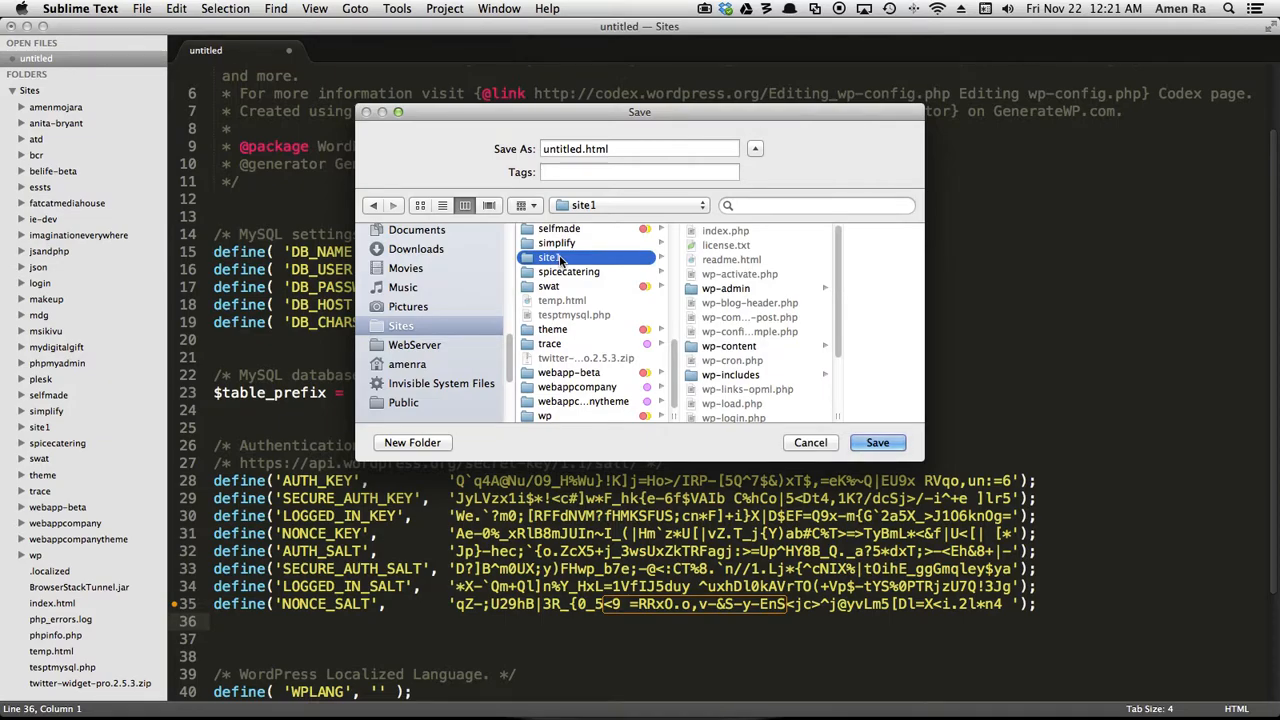
{"action": "triple_click", "coordinate": [622, 150]}
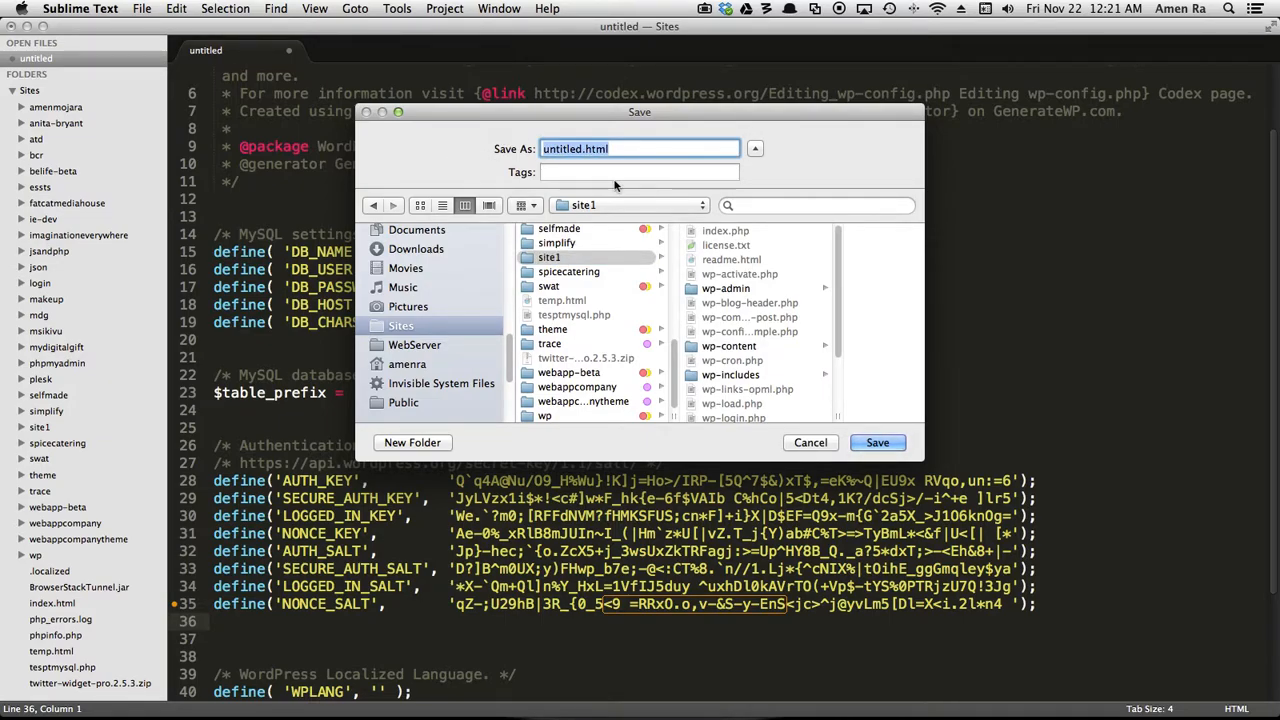
{"action": "type", "text": "wp-"}
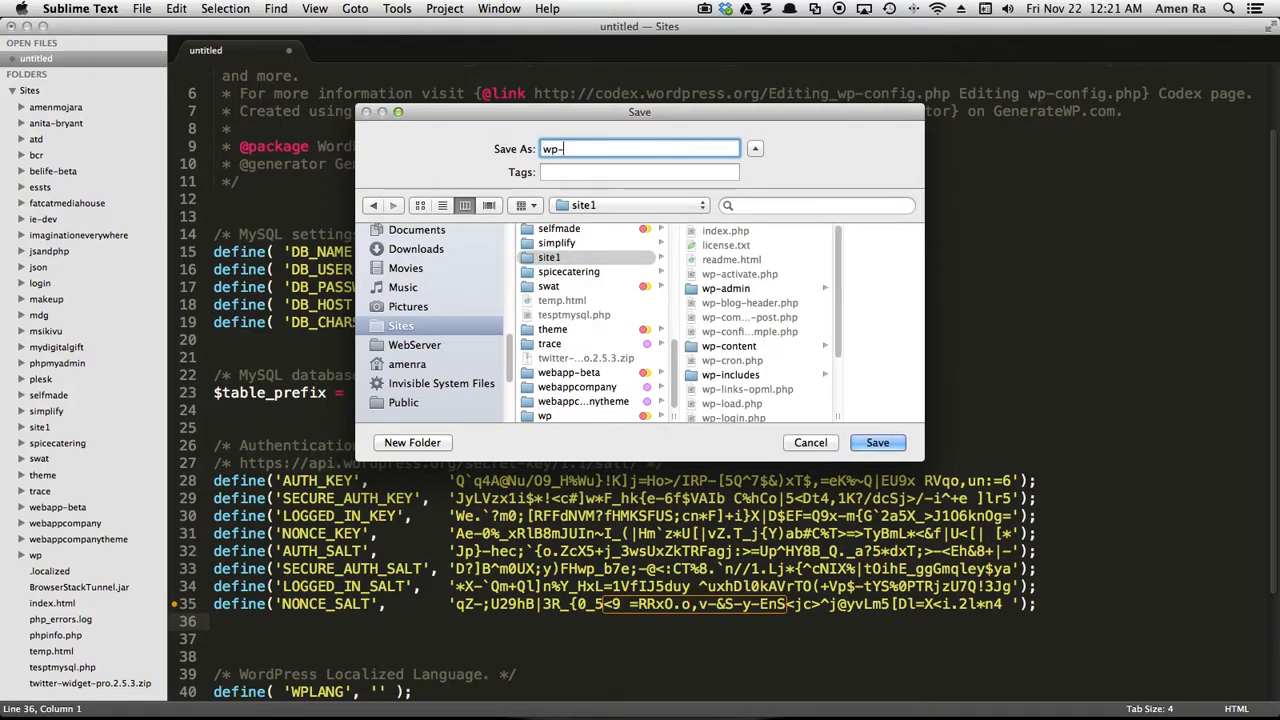
{"action": "type", "text": "config.php"}
{"action": "left_click", "coordinate": [876, 445]}
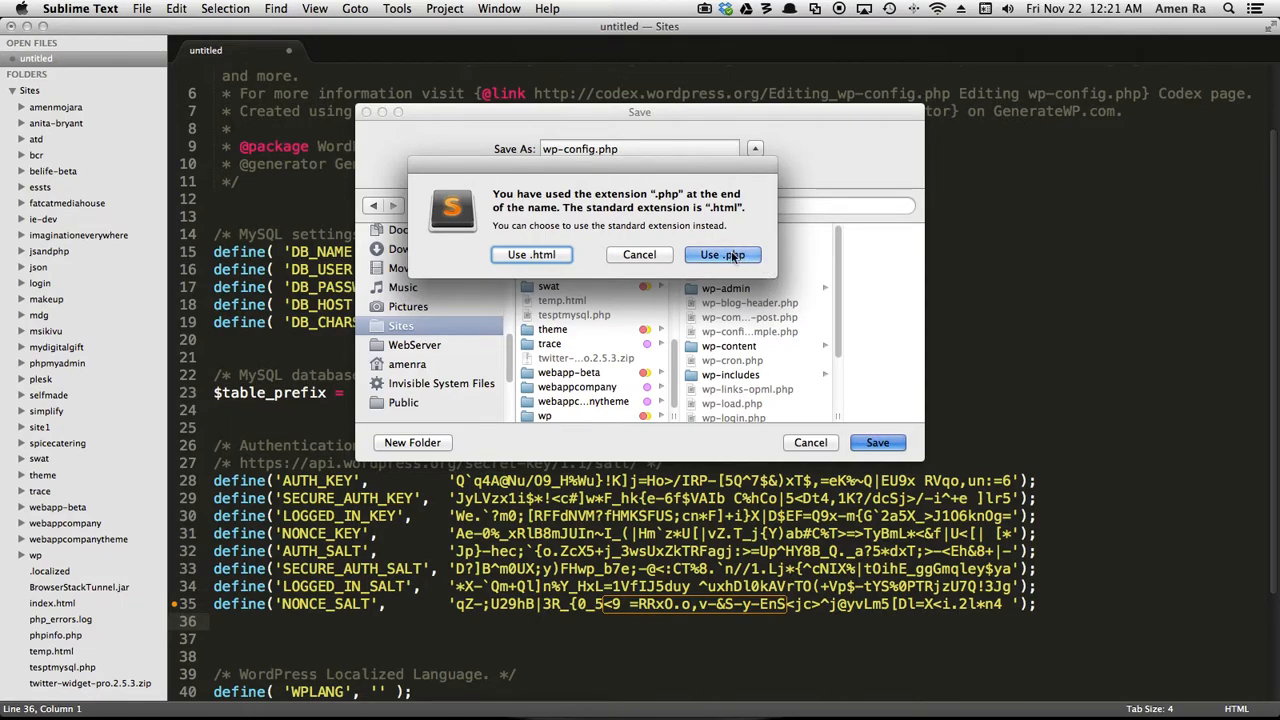
{"action": "left_click", "coordinate": [733, 256]}
Switch to the browser and open the site1 folder on localhost to start the WordPress installer.
{"action": "scroll", "coordinate": [578, 293], "scroll_direction": "down", "scroll_amount": 1}
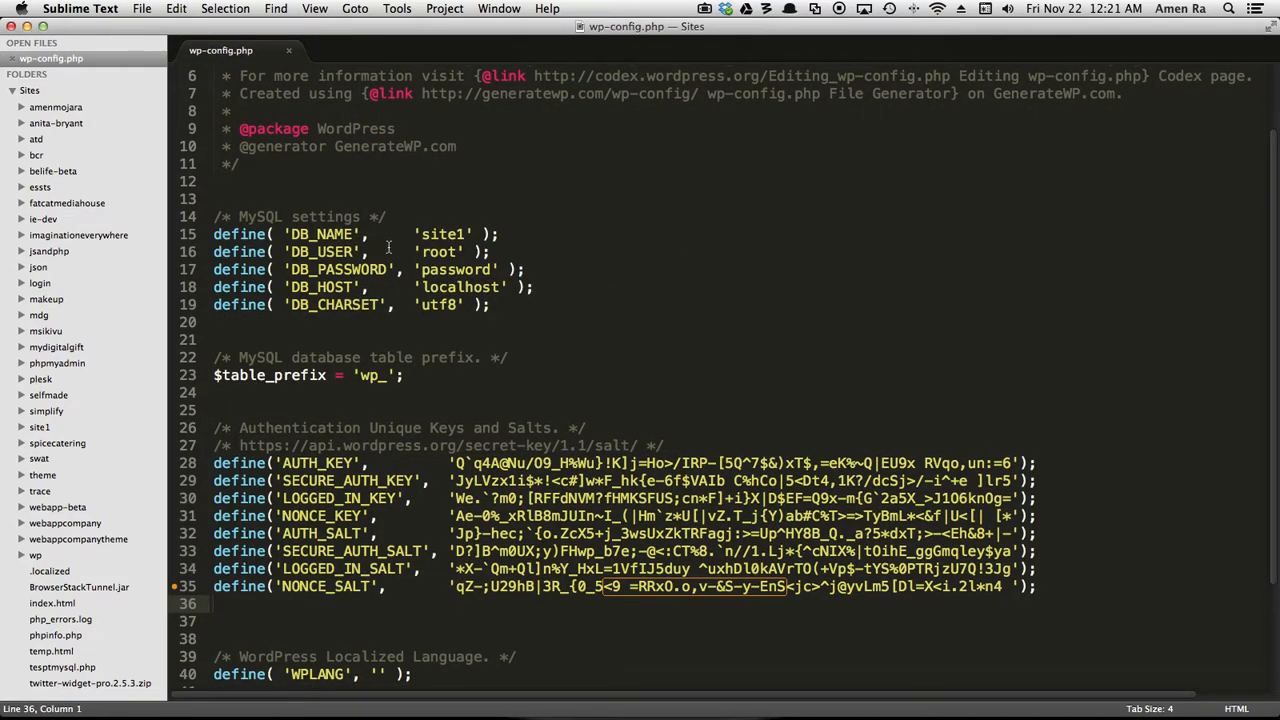
{"action": "key", "text": "ctrl+Right"}
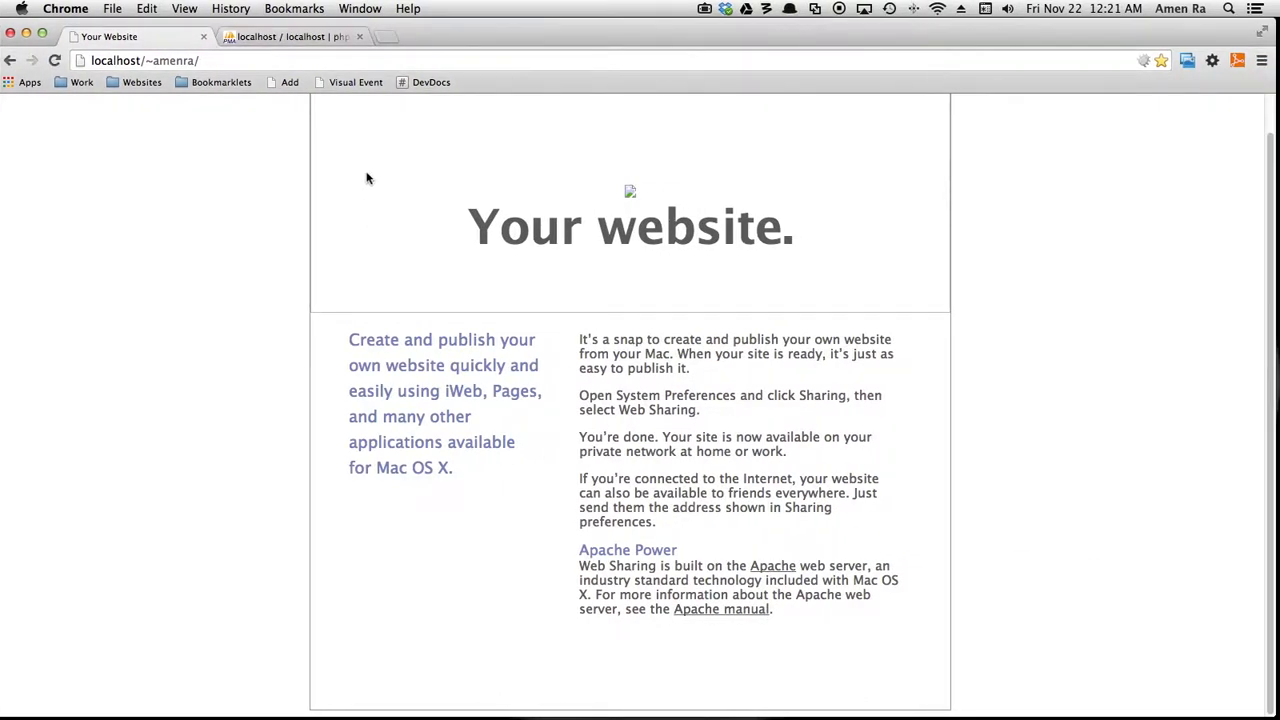
{"action": "left_click", "coordinate": [226, 60]}
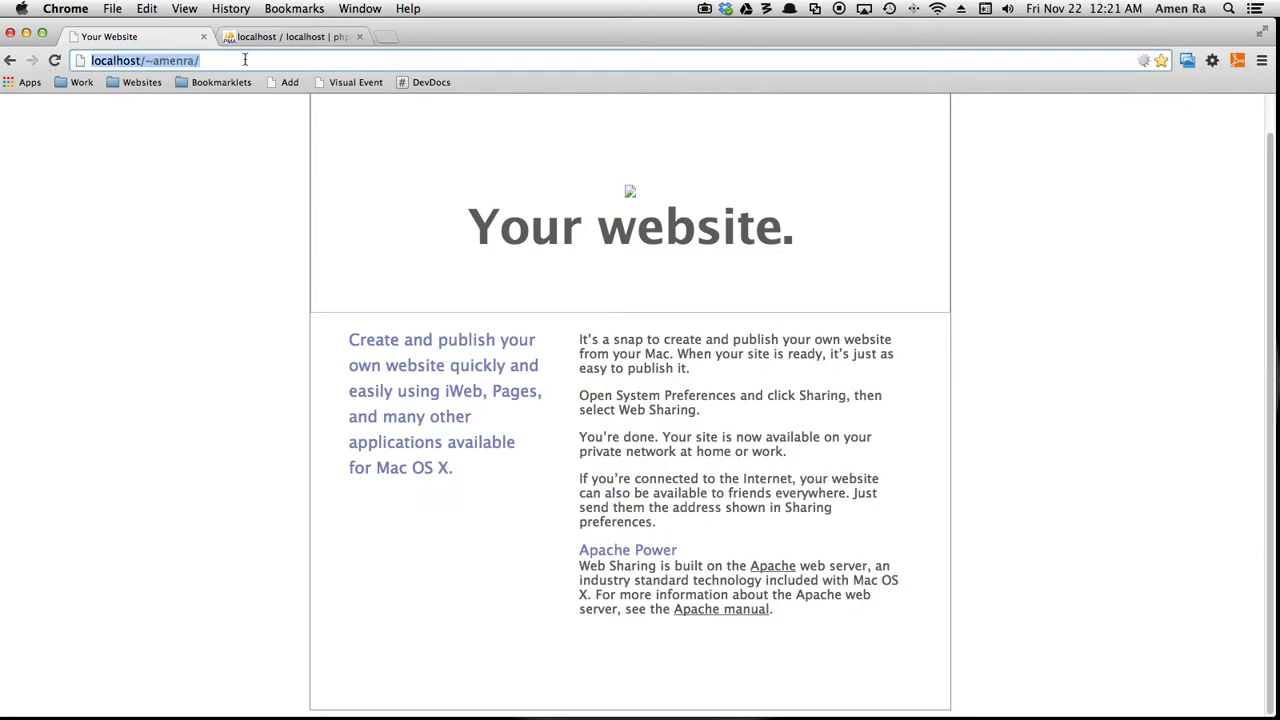
{"action": "left_click", "coordinate": [246, 59]}
{"action": "type", "text": "site"}
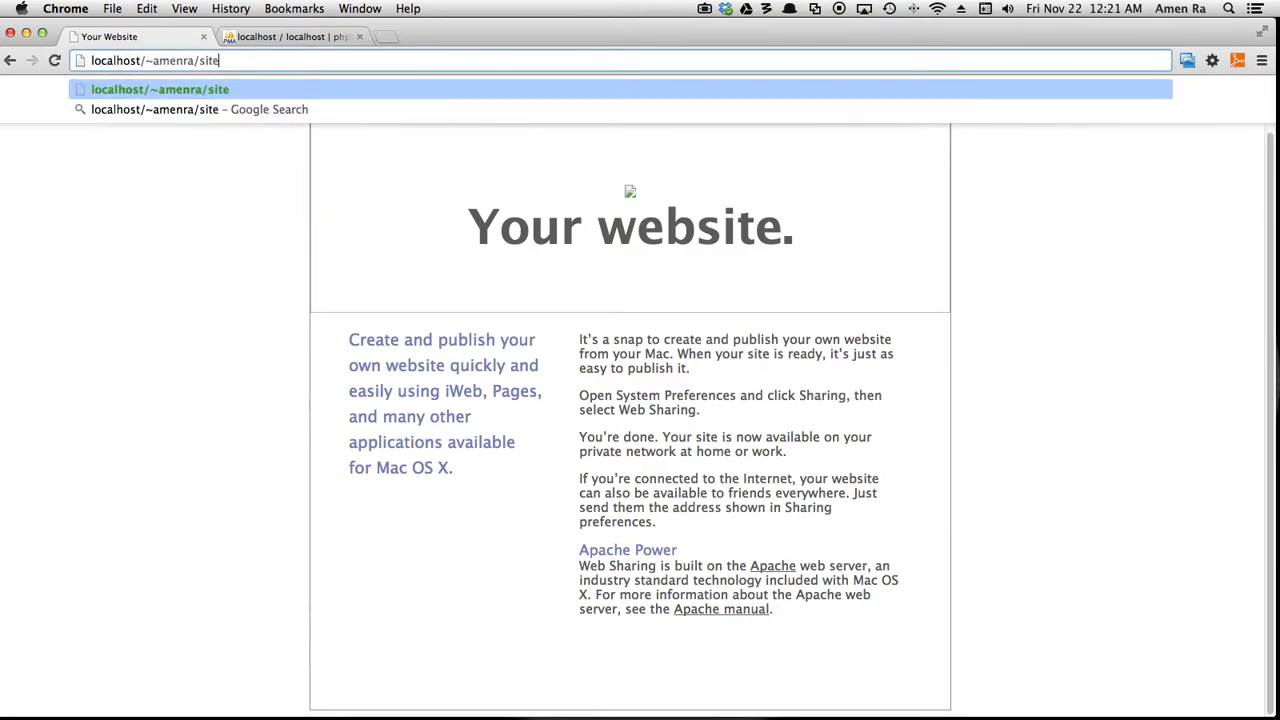
{"action": "type", "text": "1"}
{"action": "key", "text": "Return"}
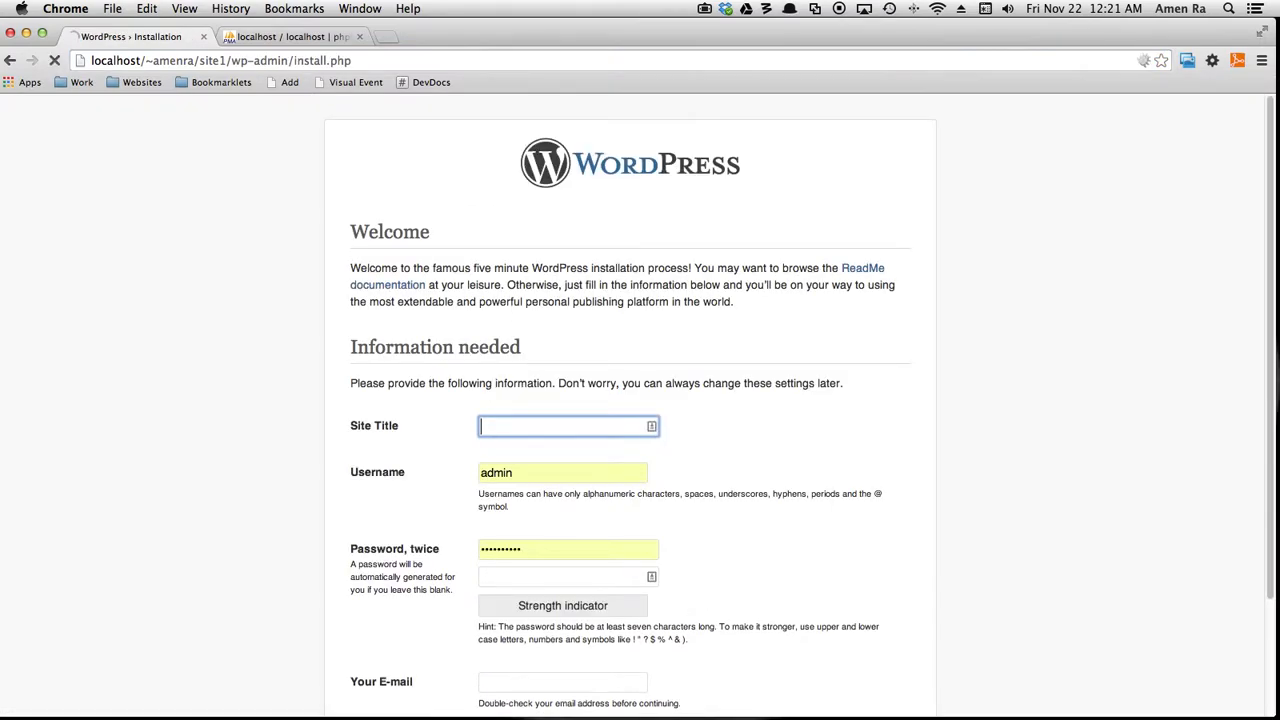
Set the site title to Site1 and enter the administrator username.
{"action": "type", "text": "Site1"}
{"action": "key", "text": "Tab"}
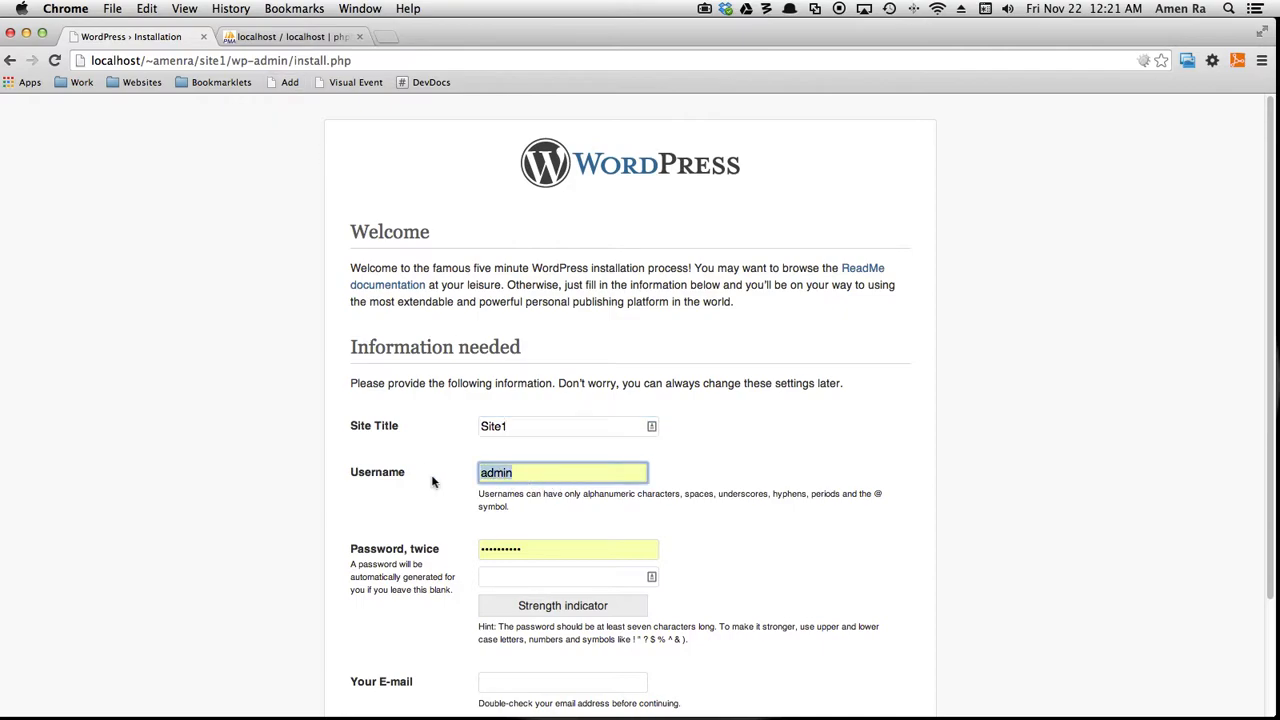
{"action": "type", "text": "moja"}
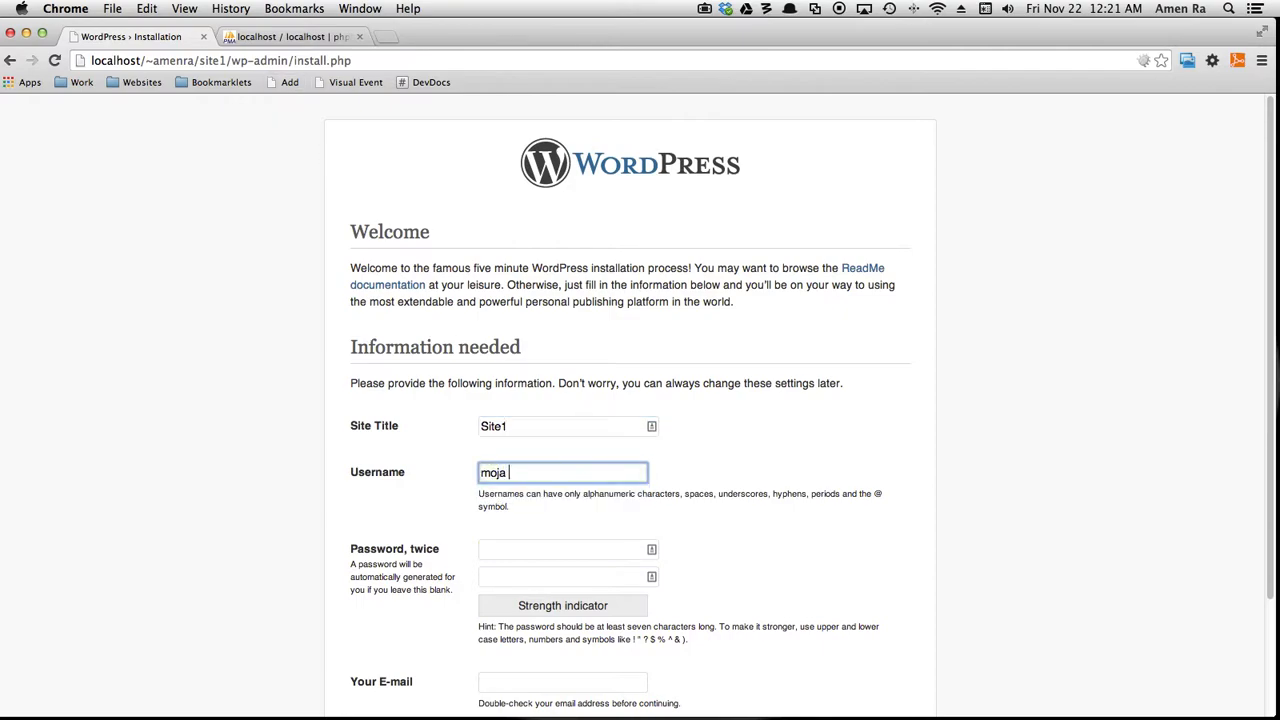
{"action": "key", "text": "BackSpace"}
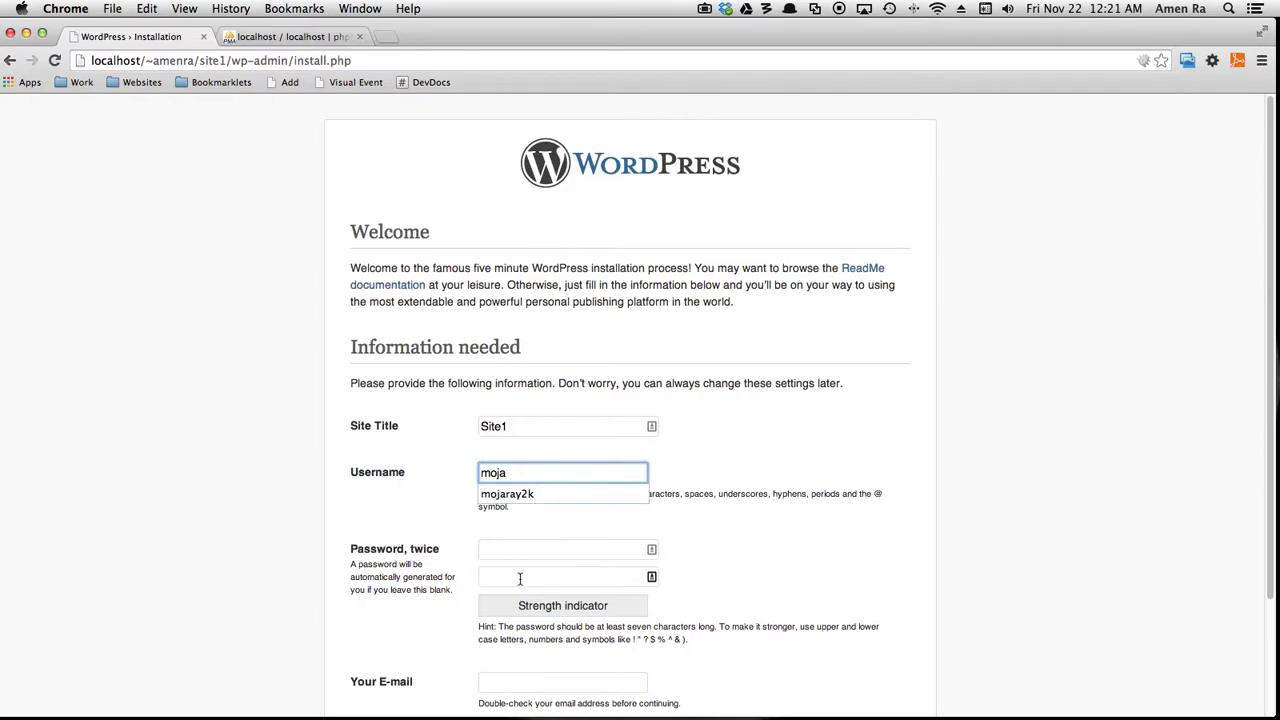
Enter the administrator password in both password fields.
{"action": "left_click", "coordinate": [541, 551]}
{"action": "type", "text": "12"}
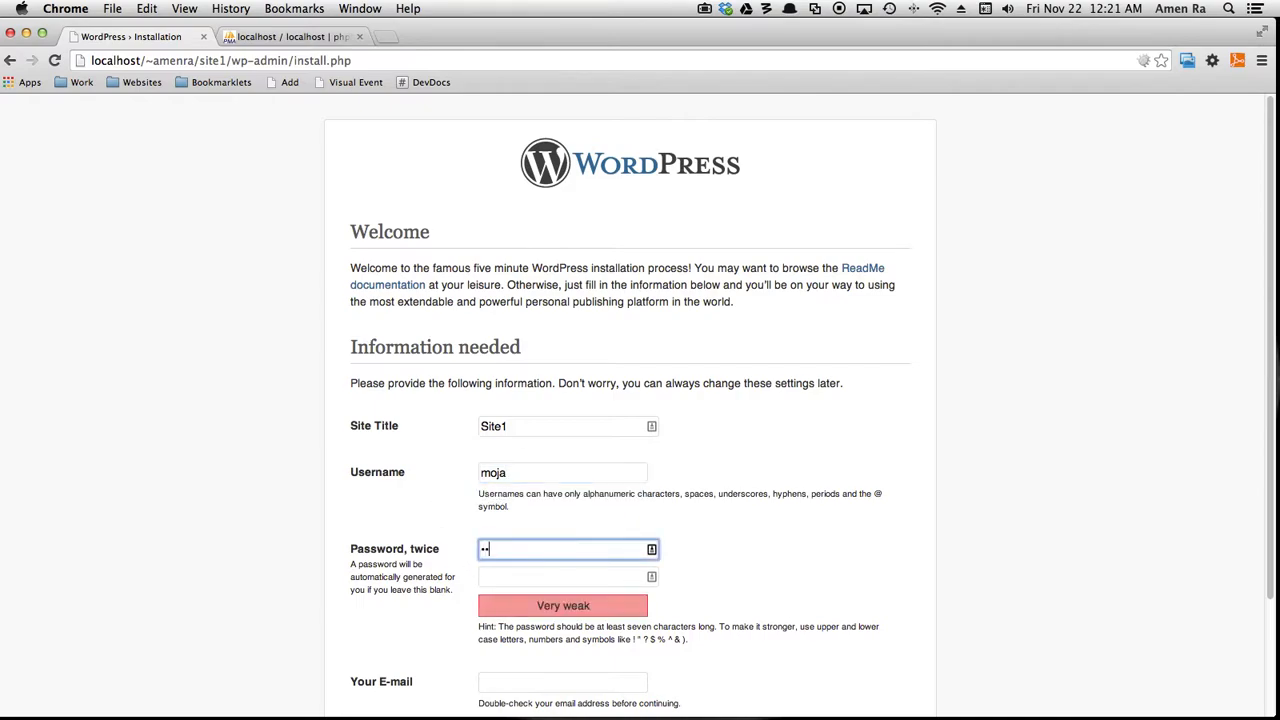
{"action": "type", "text": "345678"}
{"action": "left_click", "coordinate": [552, 578]}
{"action": "type", "text": "12345678"}
{"action": "key", "text": "BackSpace"}
{"action": "key", "text": "BackSpace"}
{"action": "key", "text": "BackSpace"}
{"action": "key", "text": "BackSpace"}
{"action": "key", "text": "BackSpace"}
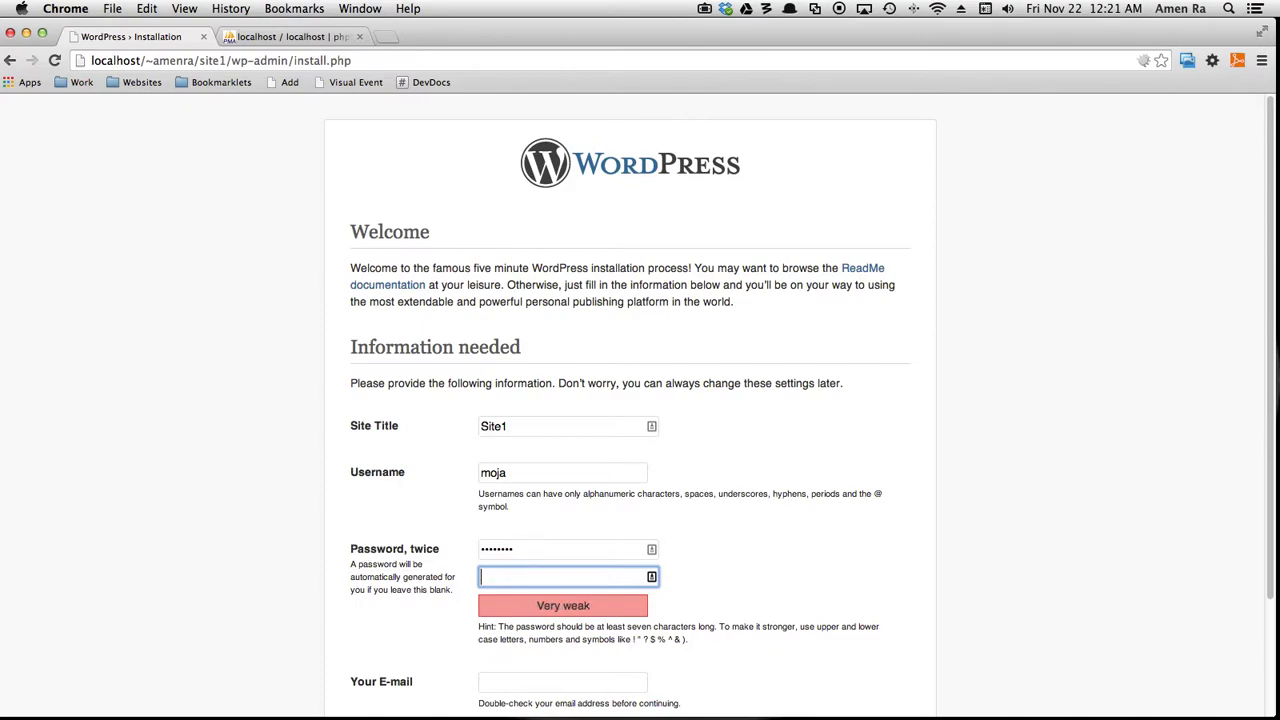
{"action": "type", "text": "12••••••"}
Fill in the administrator's e-mail address.
{"action": "scroll", "coordinate": [573, 539], "scroll_direction": "down", "scroll_amount": 3}
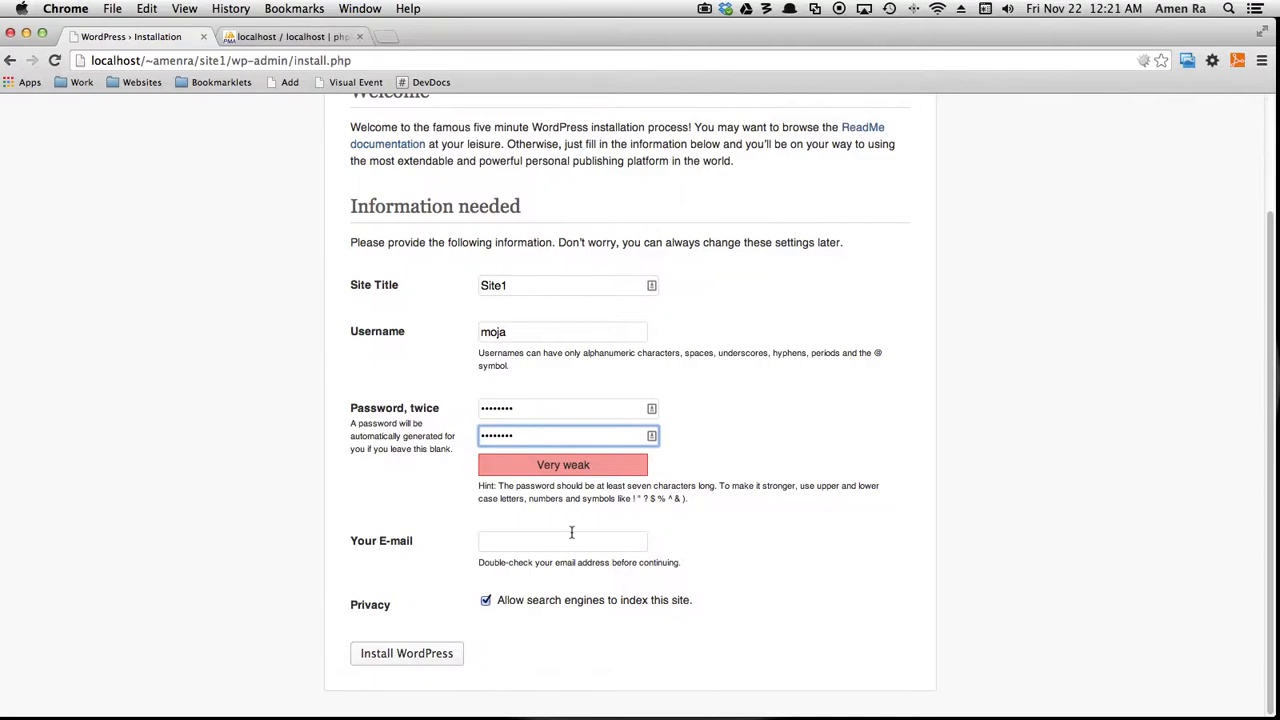
{"action": "left_click", "coordinate": [571, 532]}
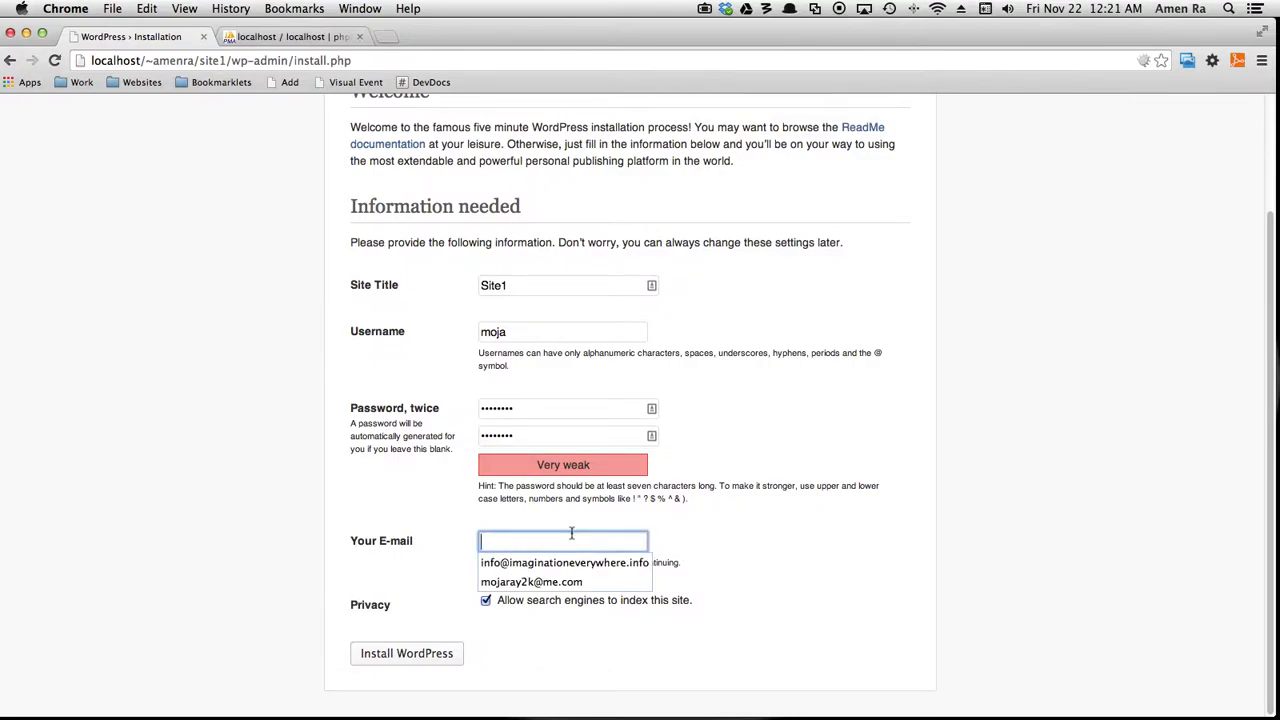
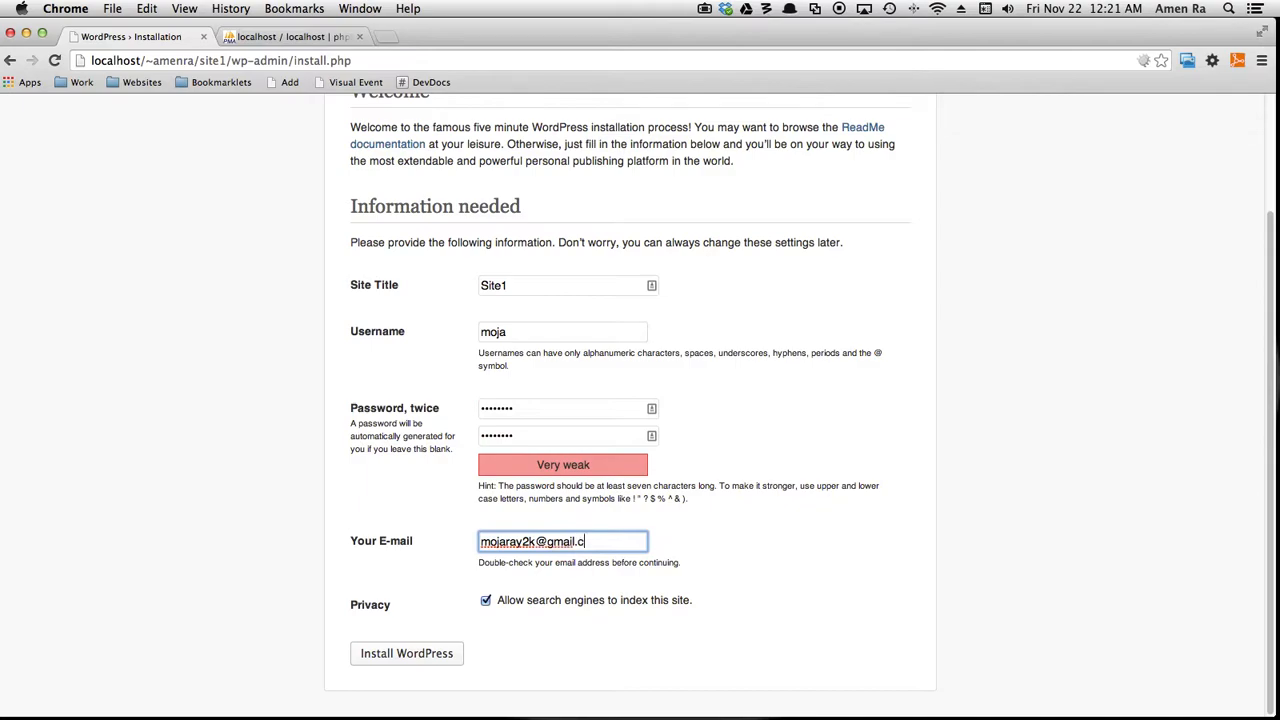
Disable search engine indexing and run the WordPress installation.
{"action": "left_click", "coordinate": [486, 600]}
{"action": "left_click", "coordinate": [443, 657]}
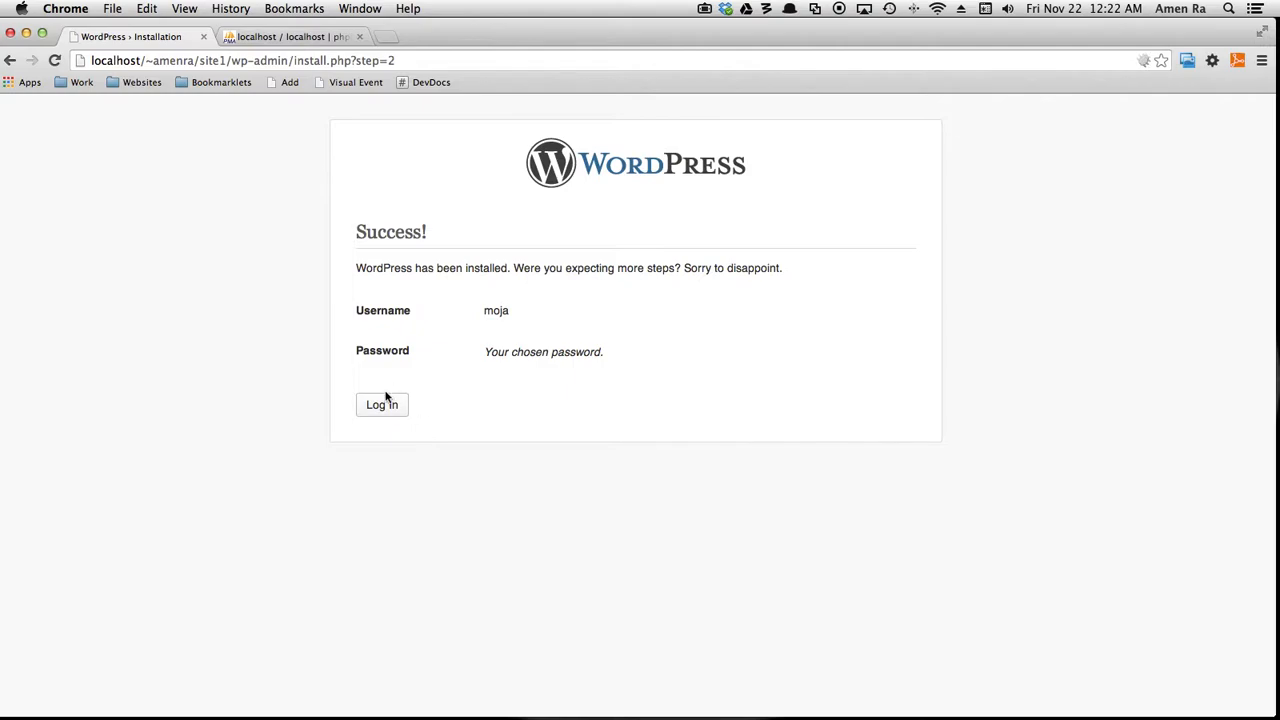
Open the login page and enter the administrator username.
{"action": "left_click", "coordinate": [388, 398]}
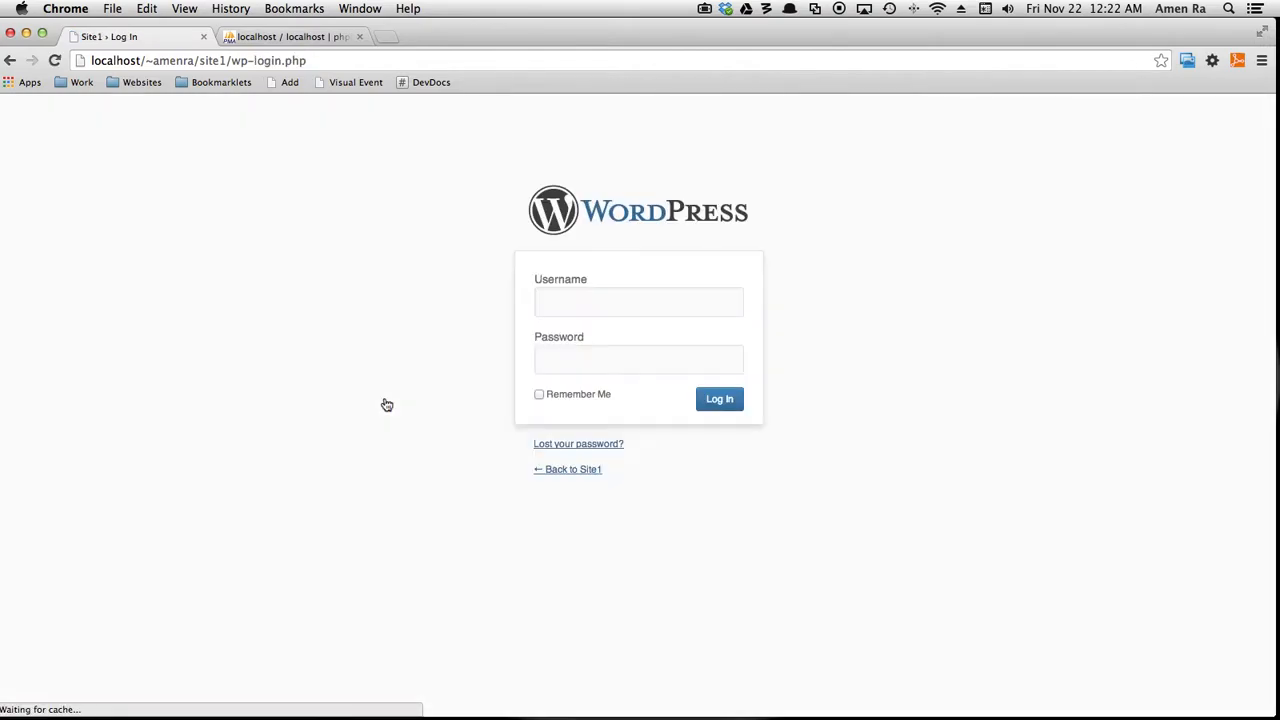
{"action": "key", "text": "BackSpace"}
{"action": "key", "text": "BackSpace"}
{"action": "key", "text": "BackSpace"}
{"action": "key", "text": "BackSpace"}
{"action": "key", "text": "BackSpace"}
{"action": "type", "text": "mojara"}
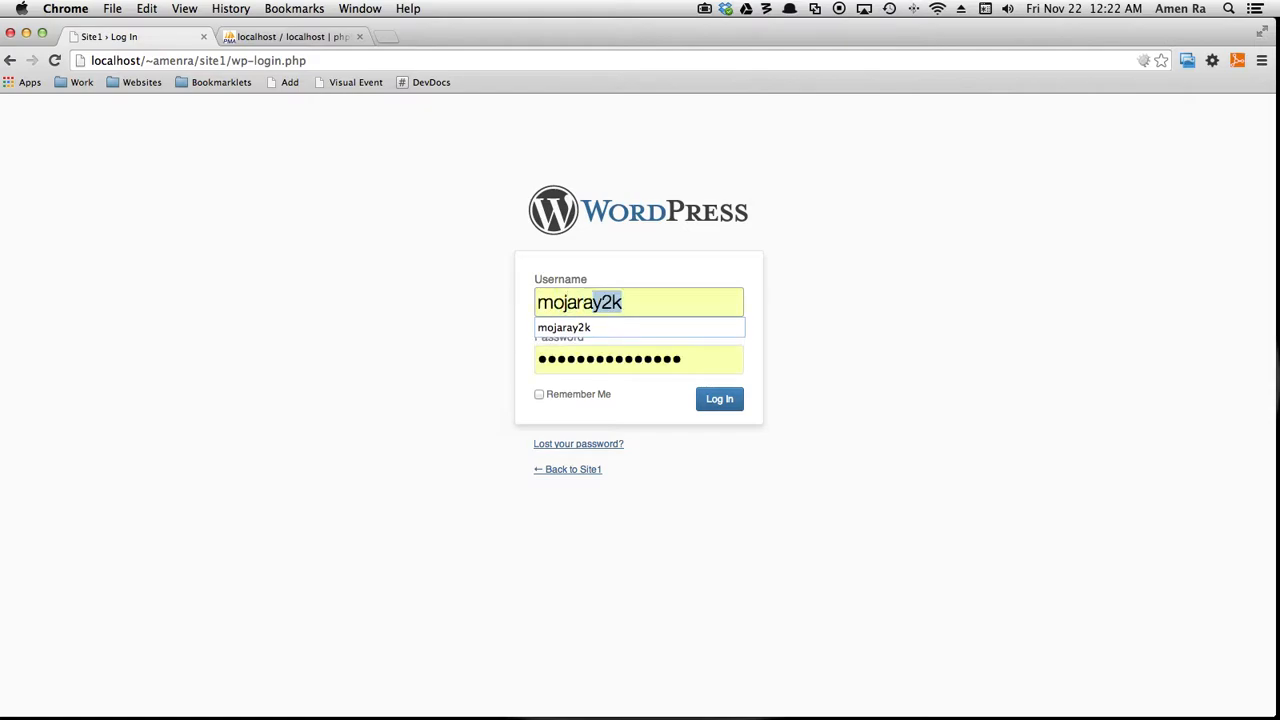
{"action": "key", "text": "BackSpace"}
{"action": "key", "text": "BackSpace"}
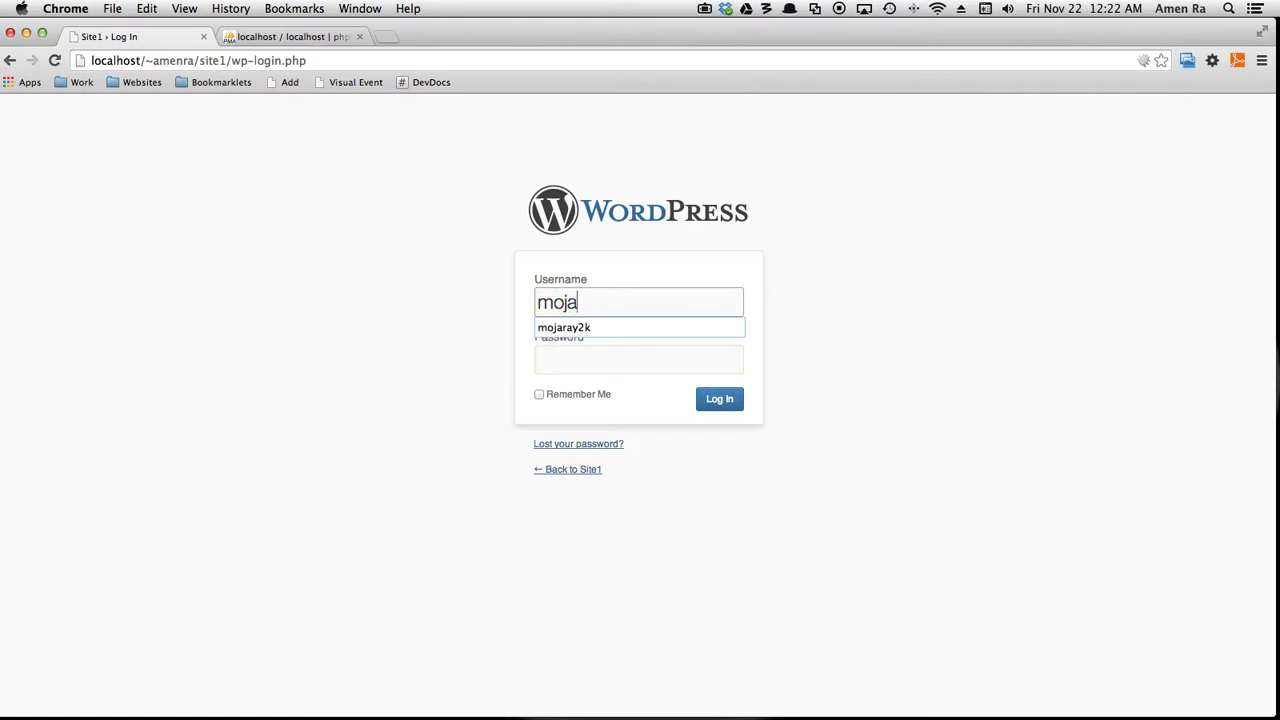
Log in to Site1 with the administrator password, re-entering the password after a failed attempt.
{"action": "scroll", "coordinate": [631, 413], "scroll_direction": "left", "scroll_amount": 5}
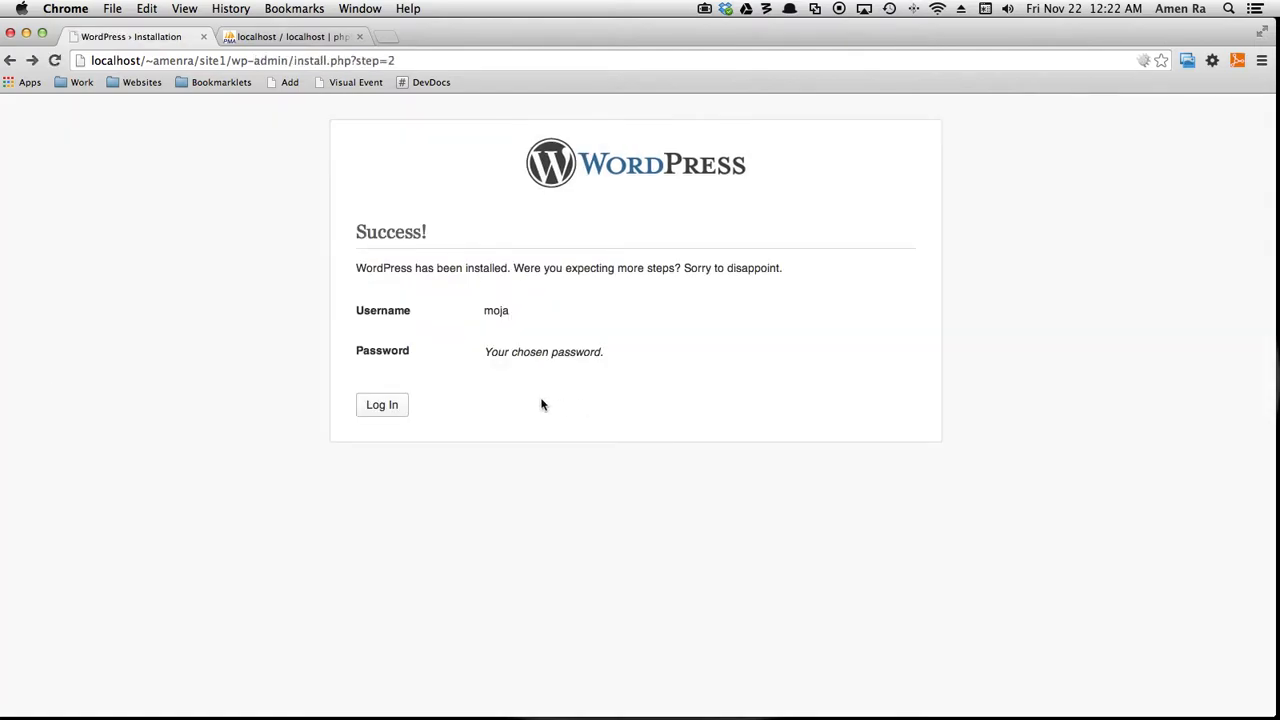
{"action": "scroll", "coordinate": [541, 405], "scroll_direction": "right", "scroll_amount": 5}
{"action": "left_click", "coordinate": [580, 357]}
{"action": "type", "text": "y******"}
{"action": "key", "text": "Return"}
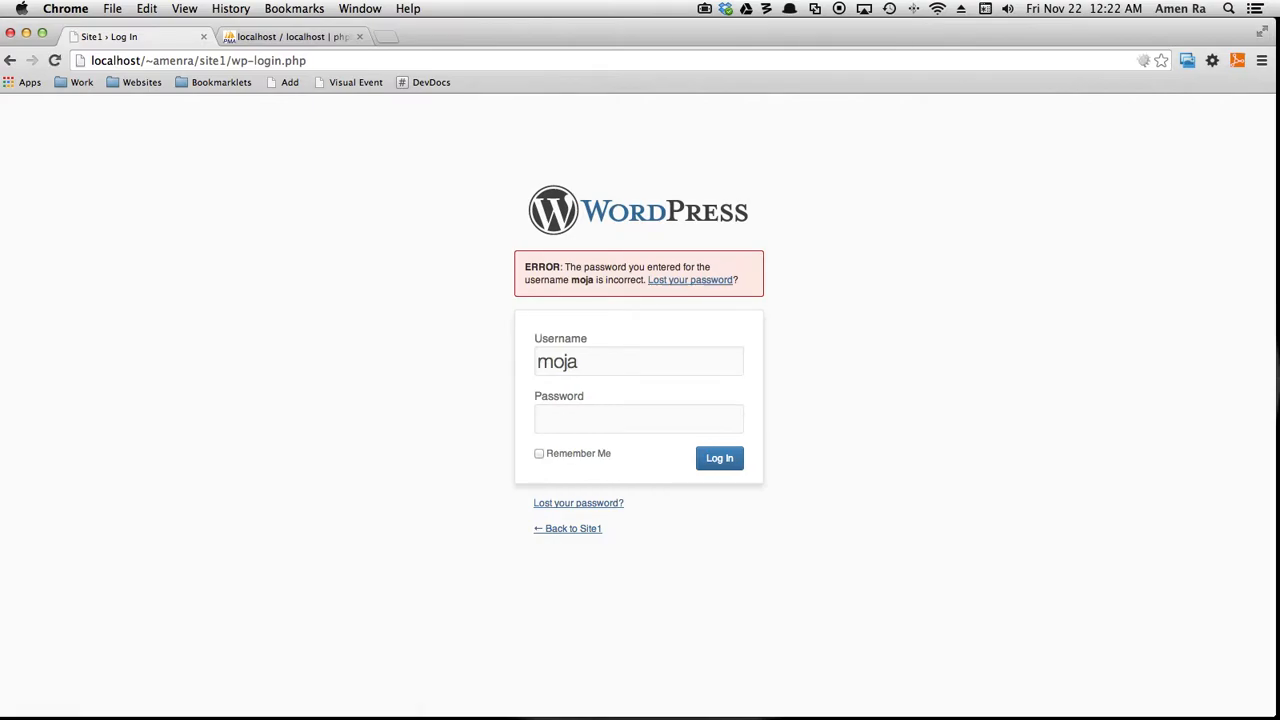
{"action": "type", "text": "******"}
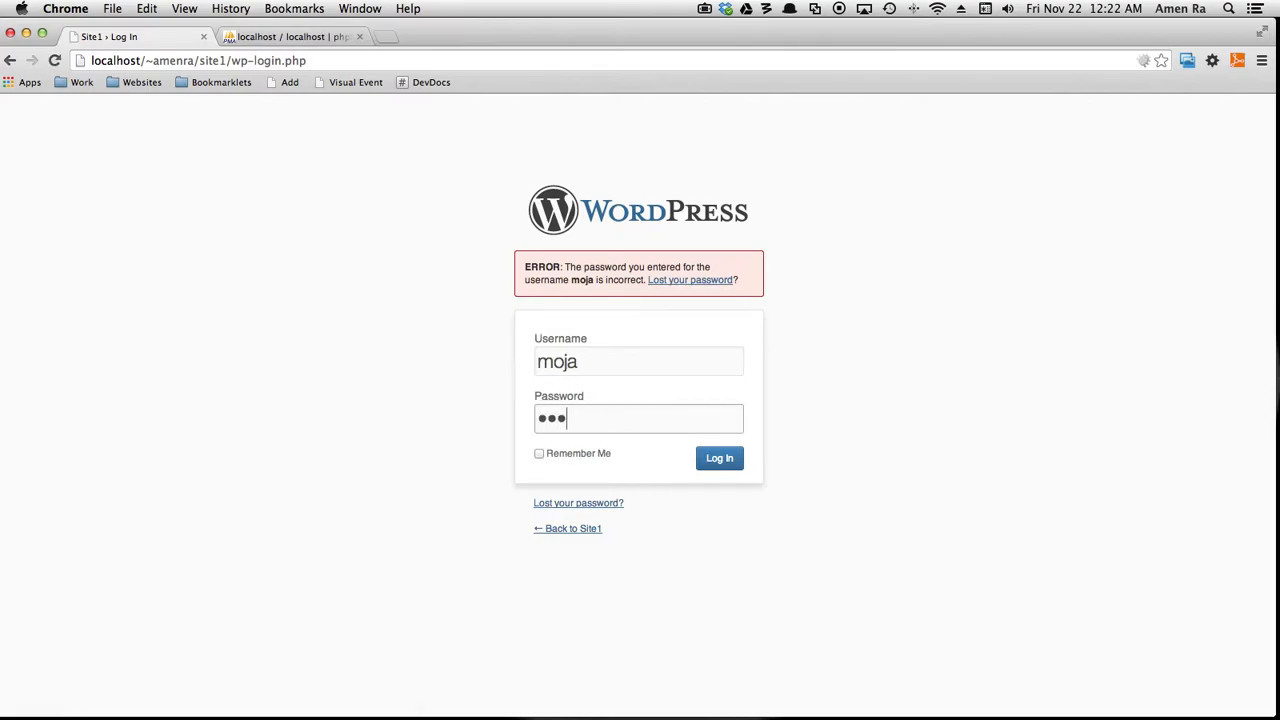
{"action": "type", "text": "*"}
{"action": "key", "text": "Return"}
{"action": "type", "text": "********"}
{"action": "key", "text": "Return"}
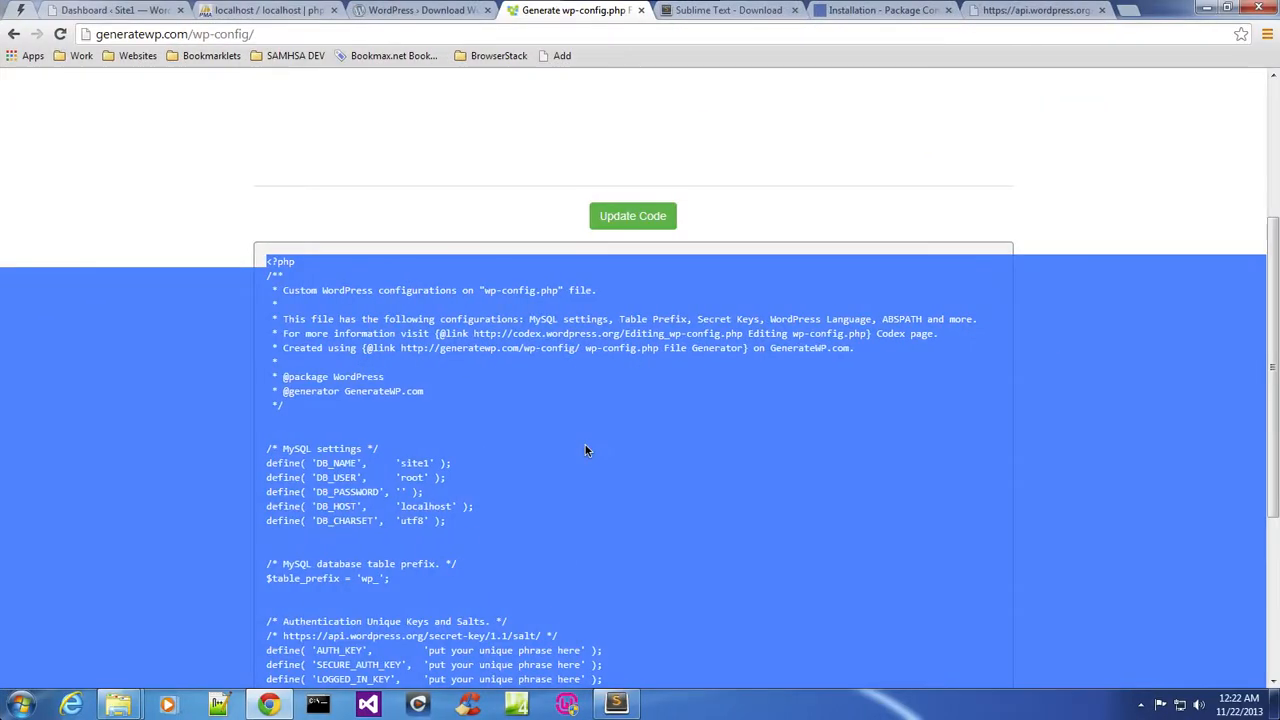
Switch to the Site1 dashboard tab in the Windows browser.
{"action": "left_click", "coordinate": [120, 10]}
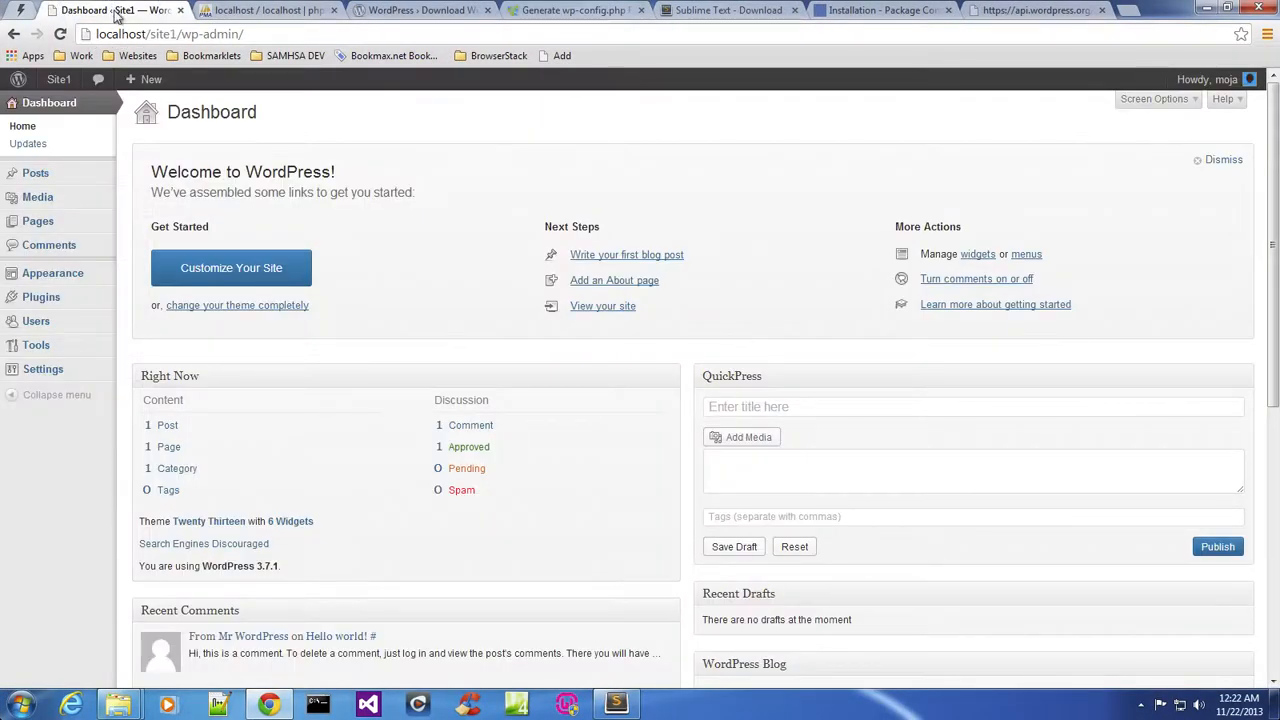